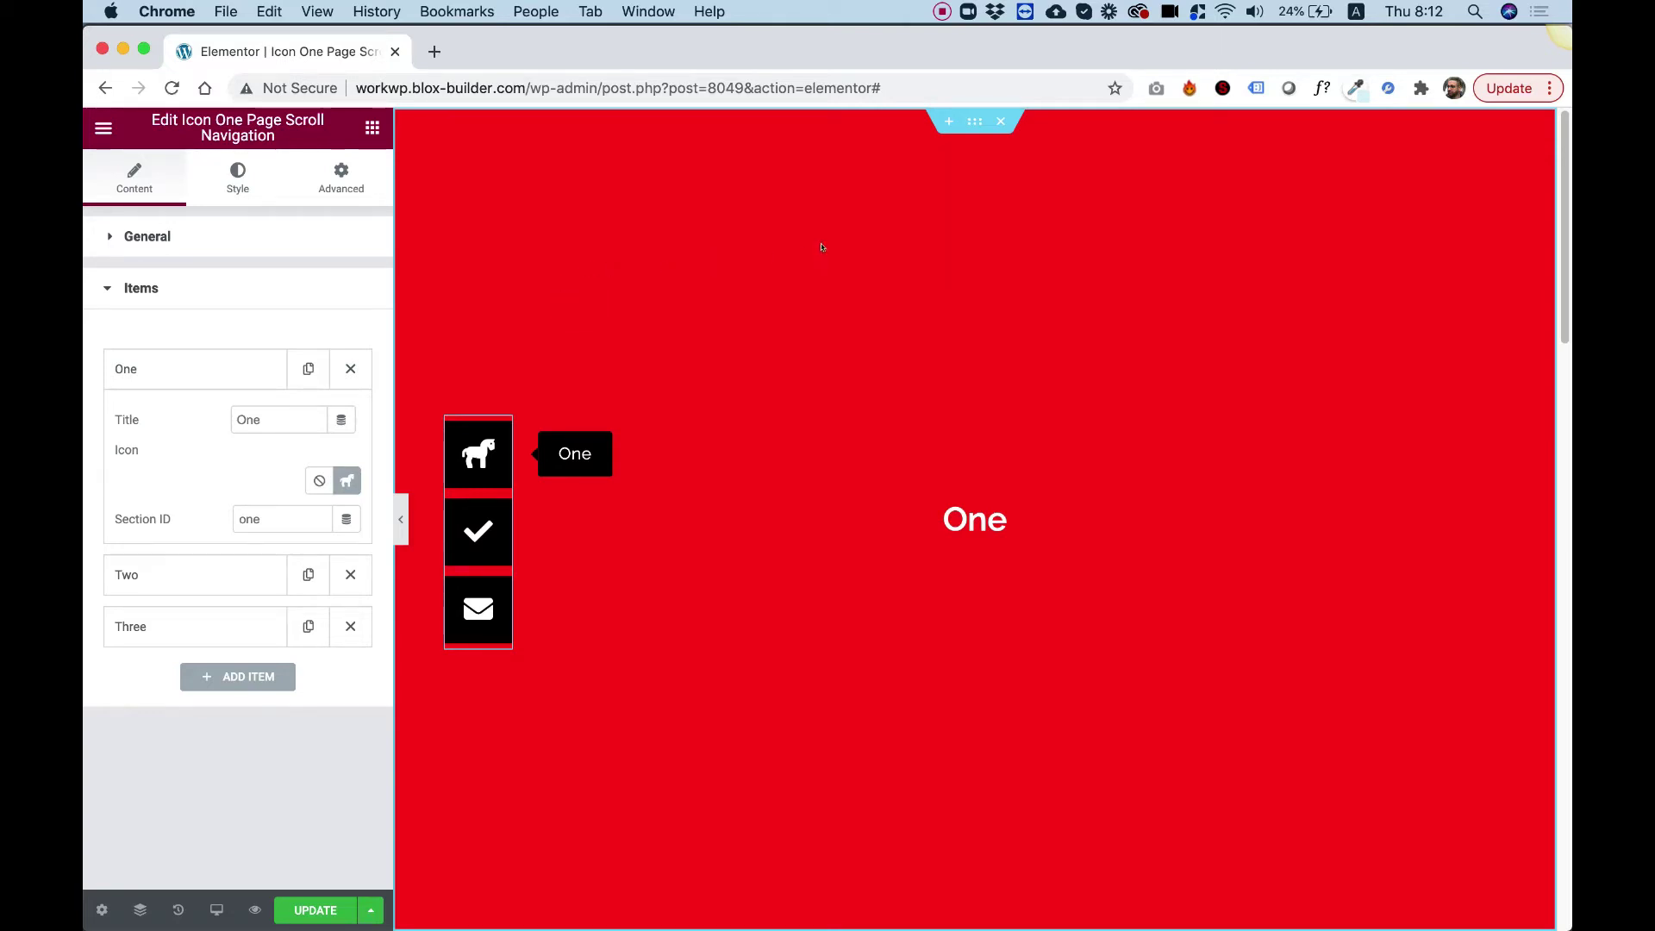
Step: Preview the demo by jumping to the second section with a nav icon and scrolling
click(478, 531)
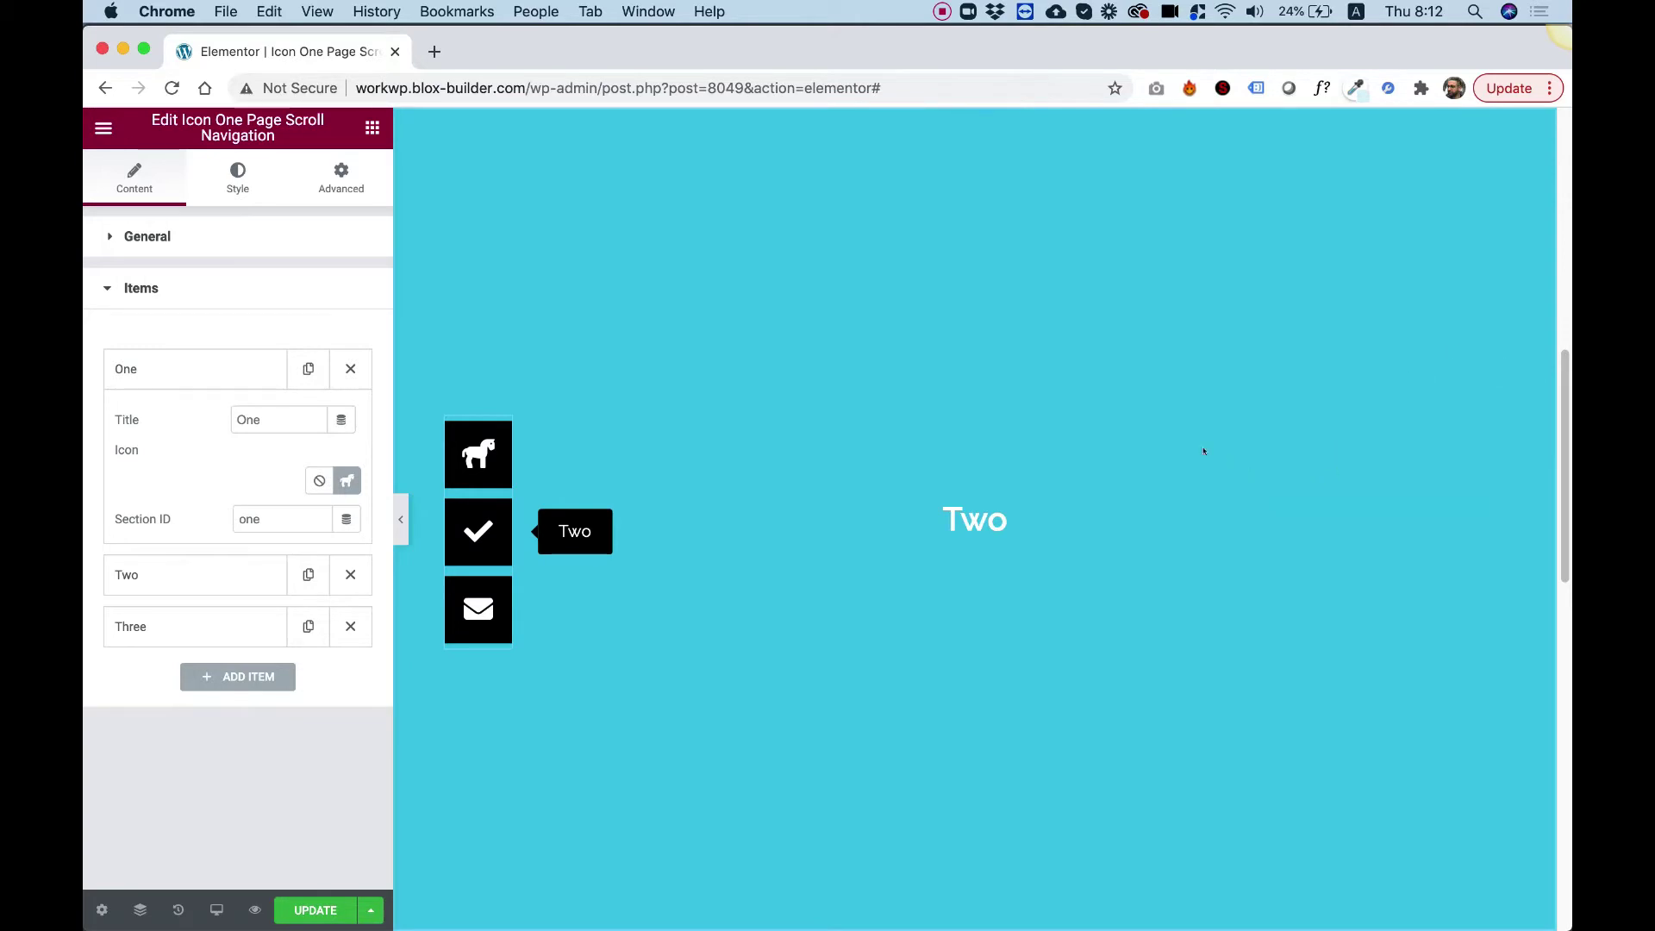
scroll(1061, 421, down, 5)
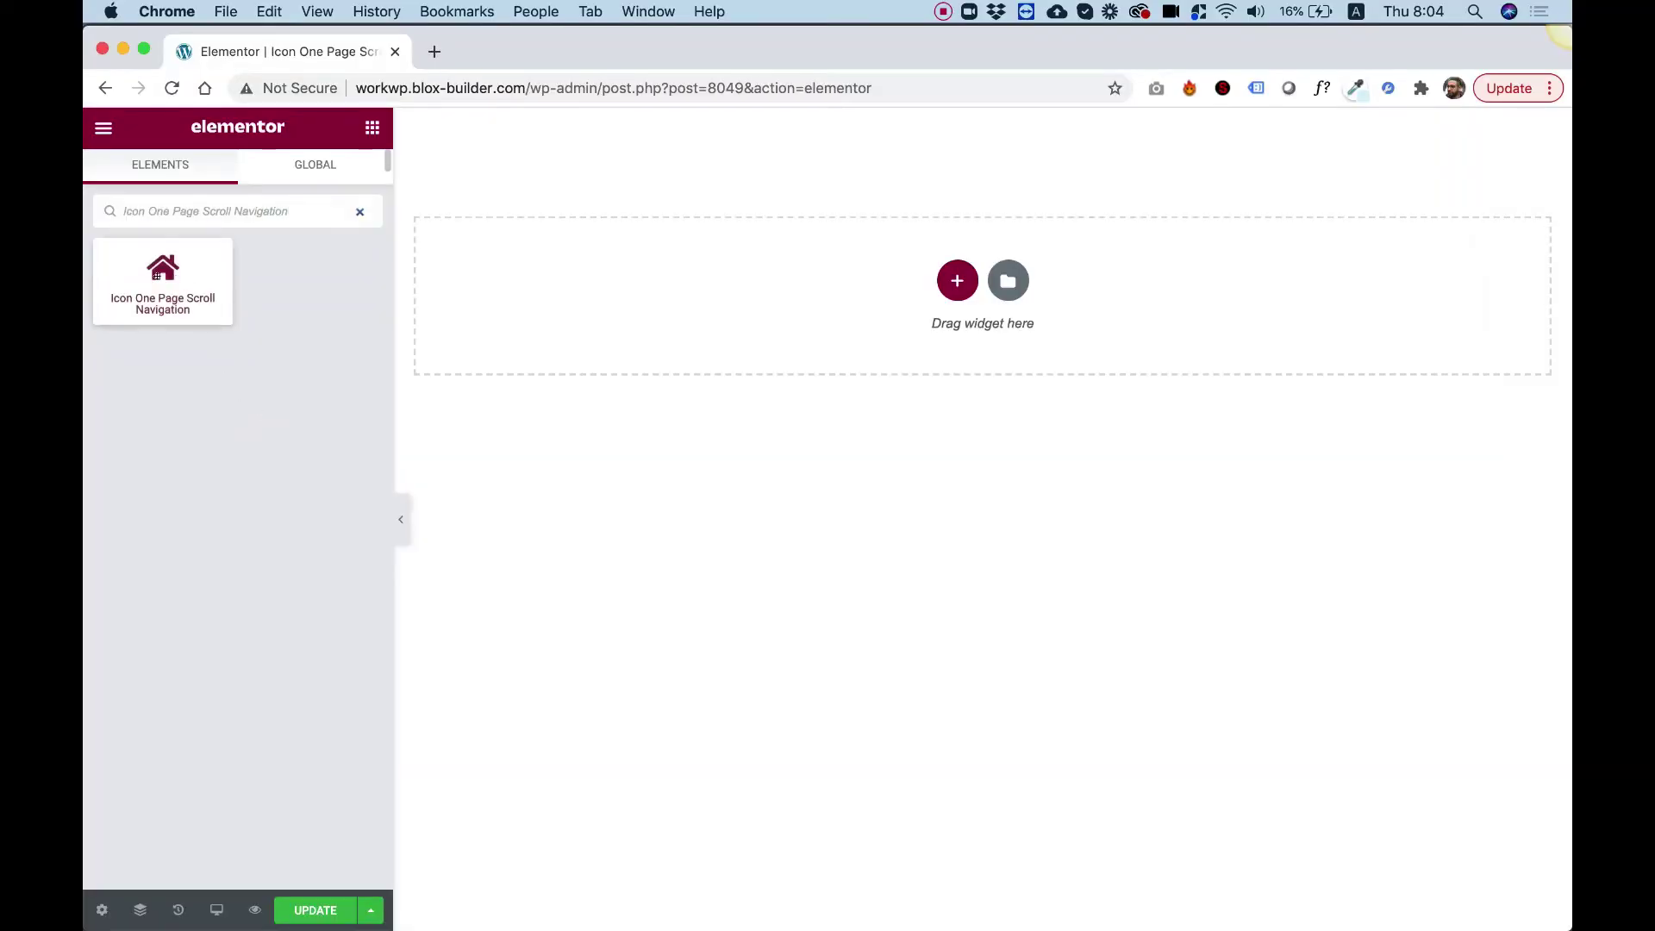
Step: Drop the Icon One Page Scroll Navigation widget onto the page, keeping Right alignment
drag(148, 275, 550, 370)
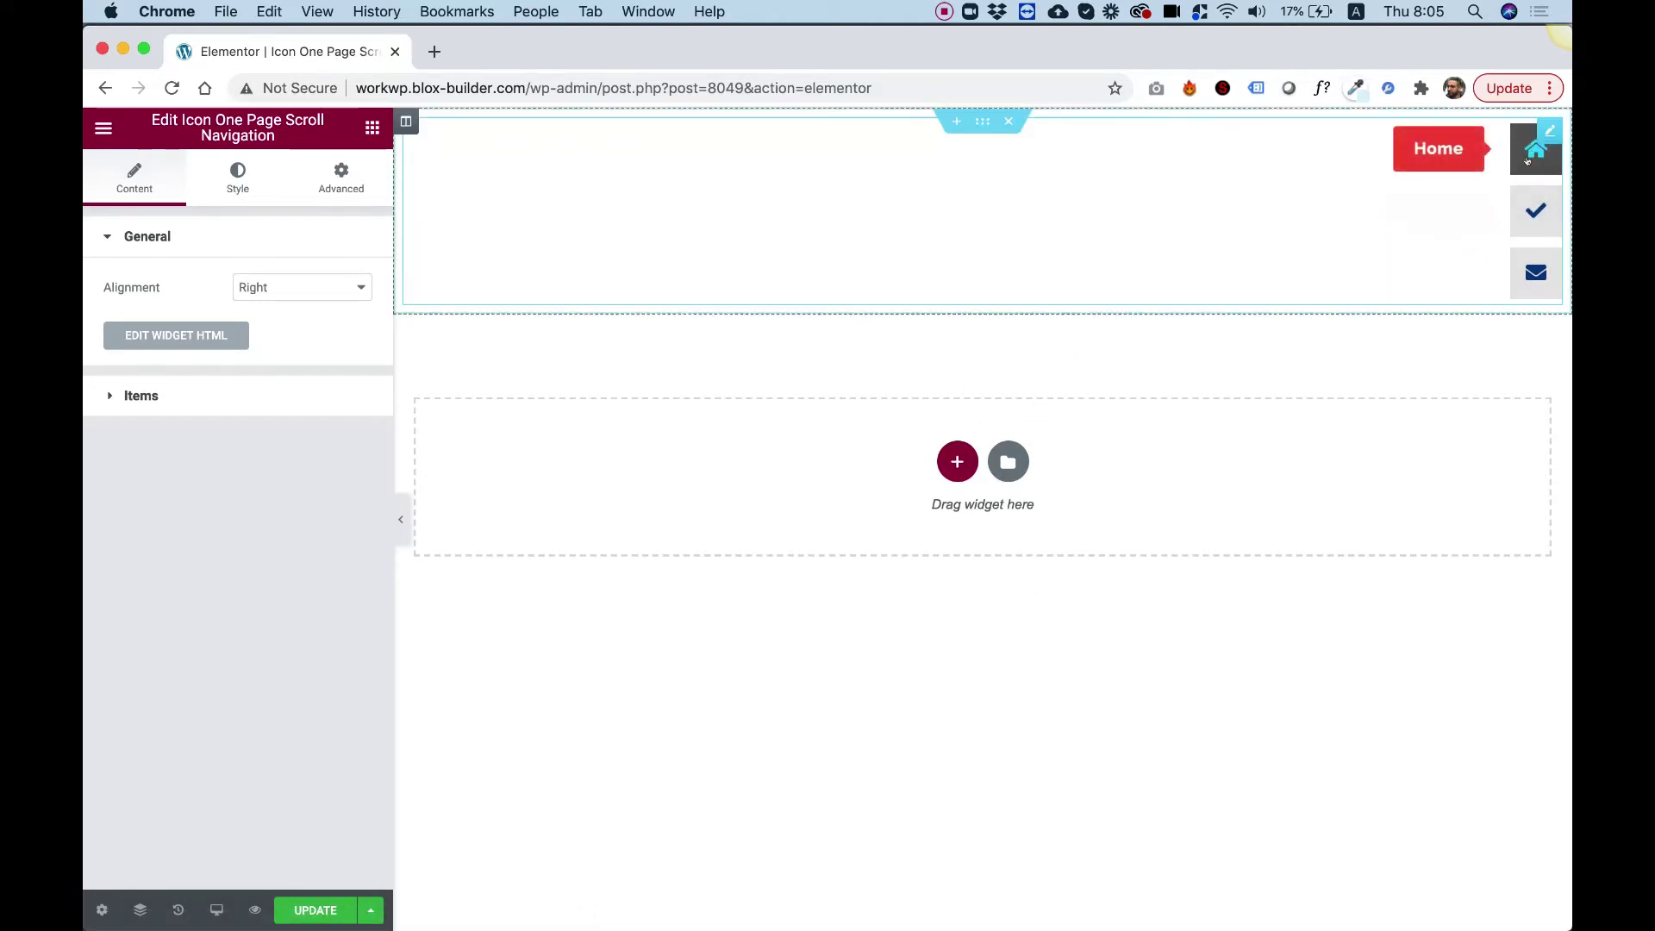
Step: Add a one-column section with a centred heading titled 'One'
click(954, 461)
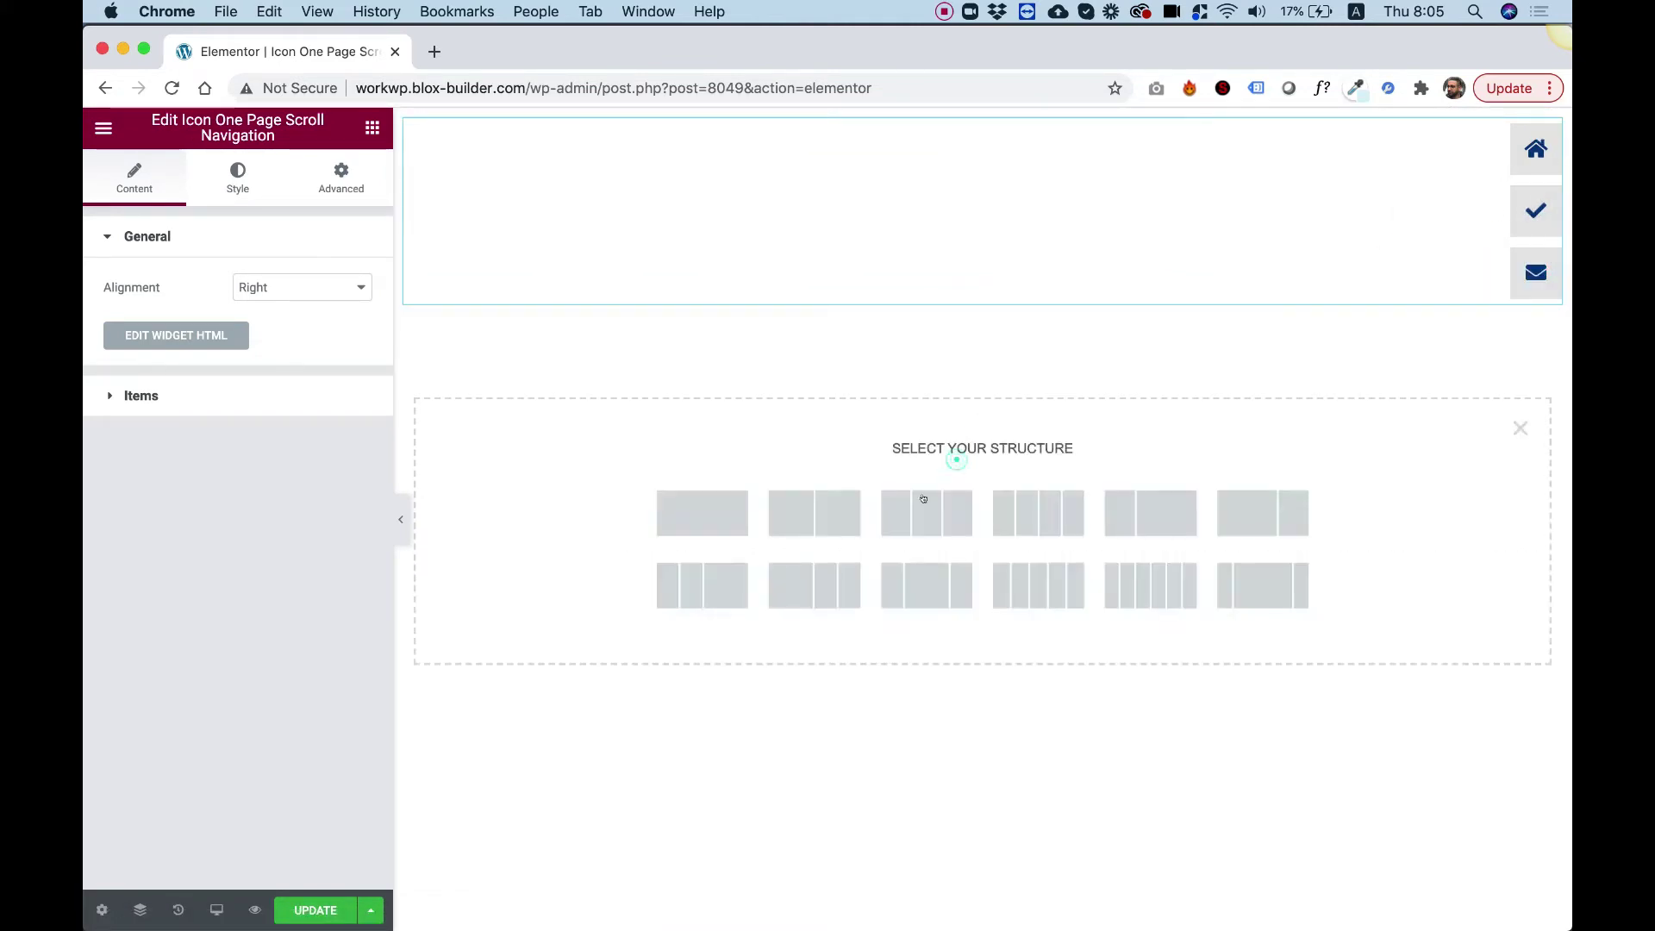
click(700, 517)
click(373, 126)
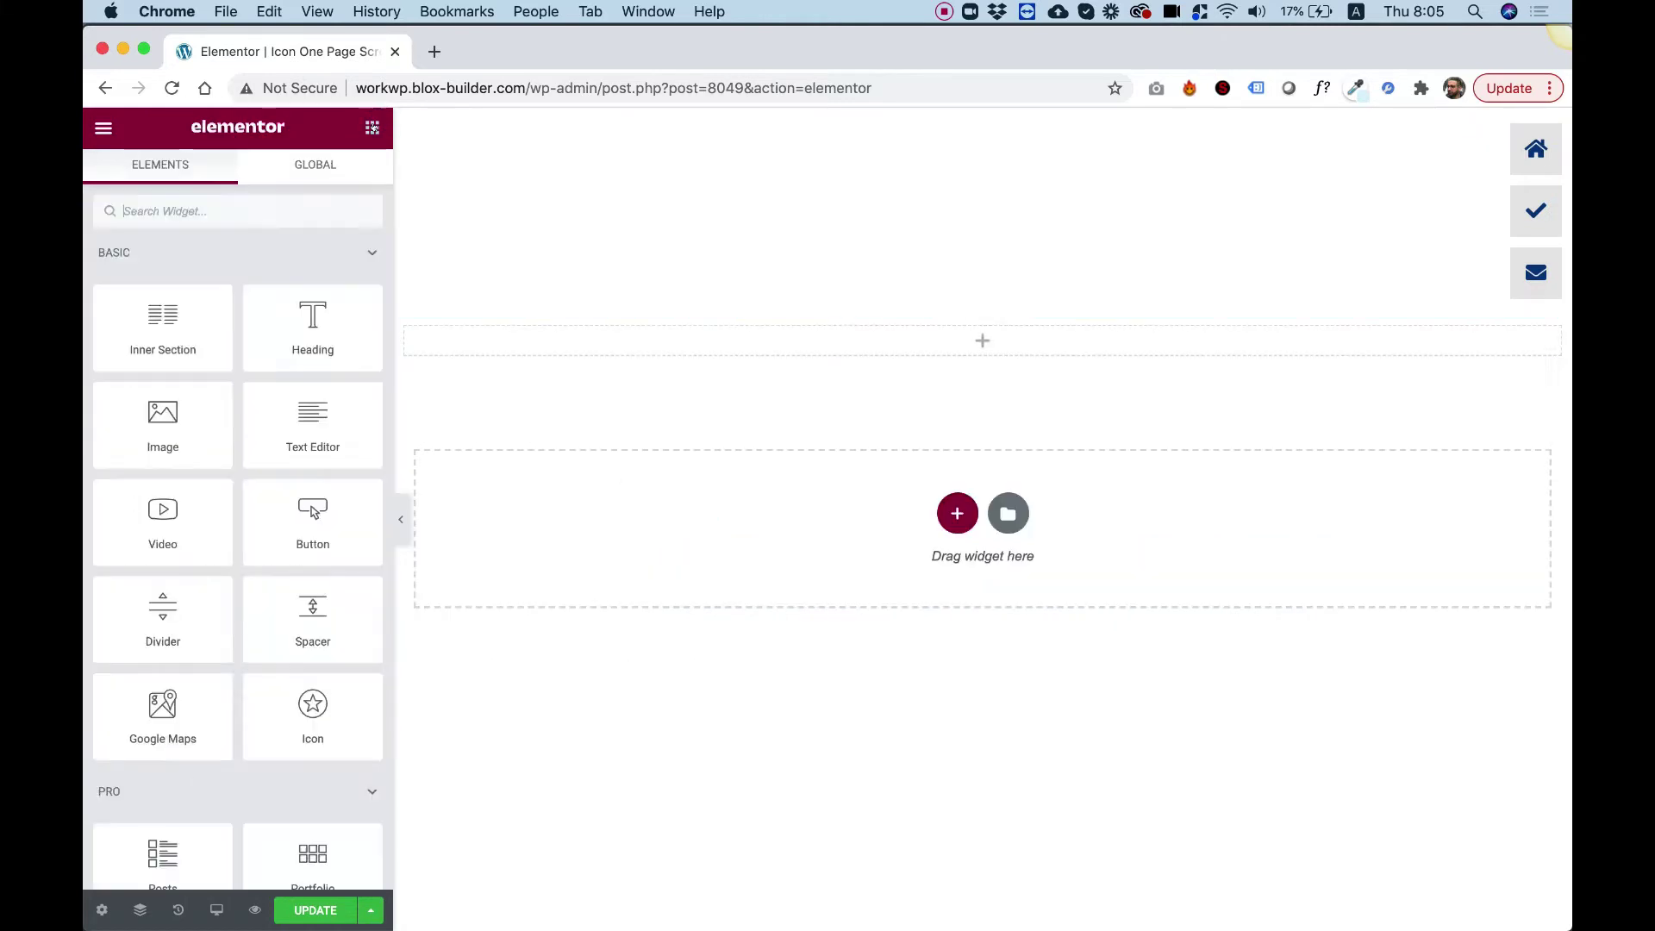
drag(263, 301, 465, 337)
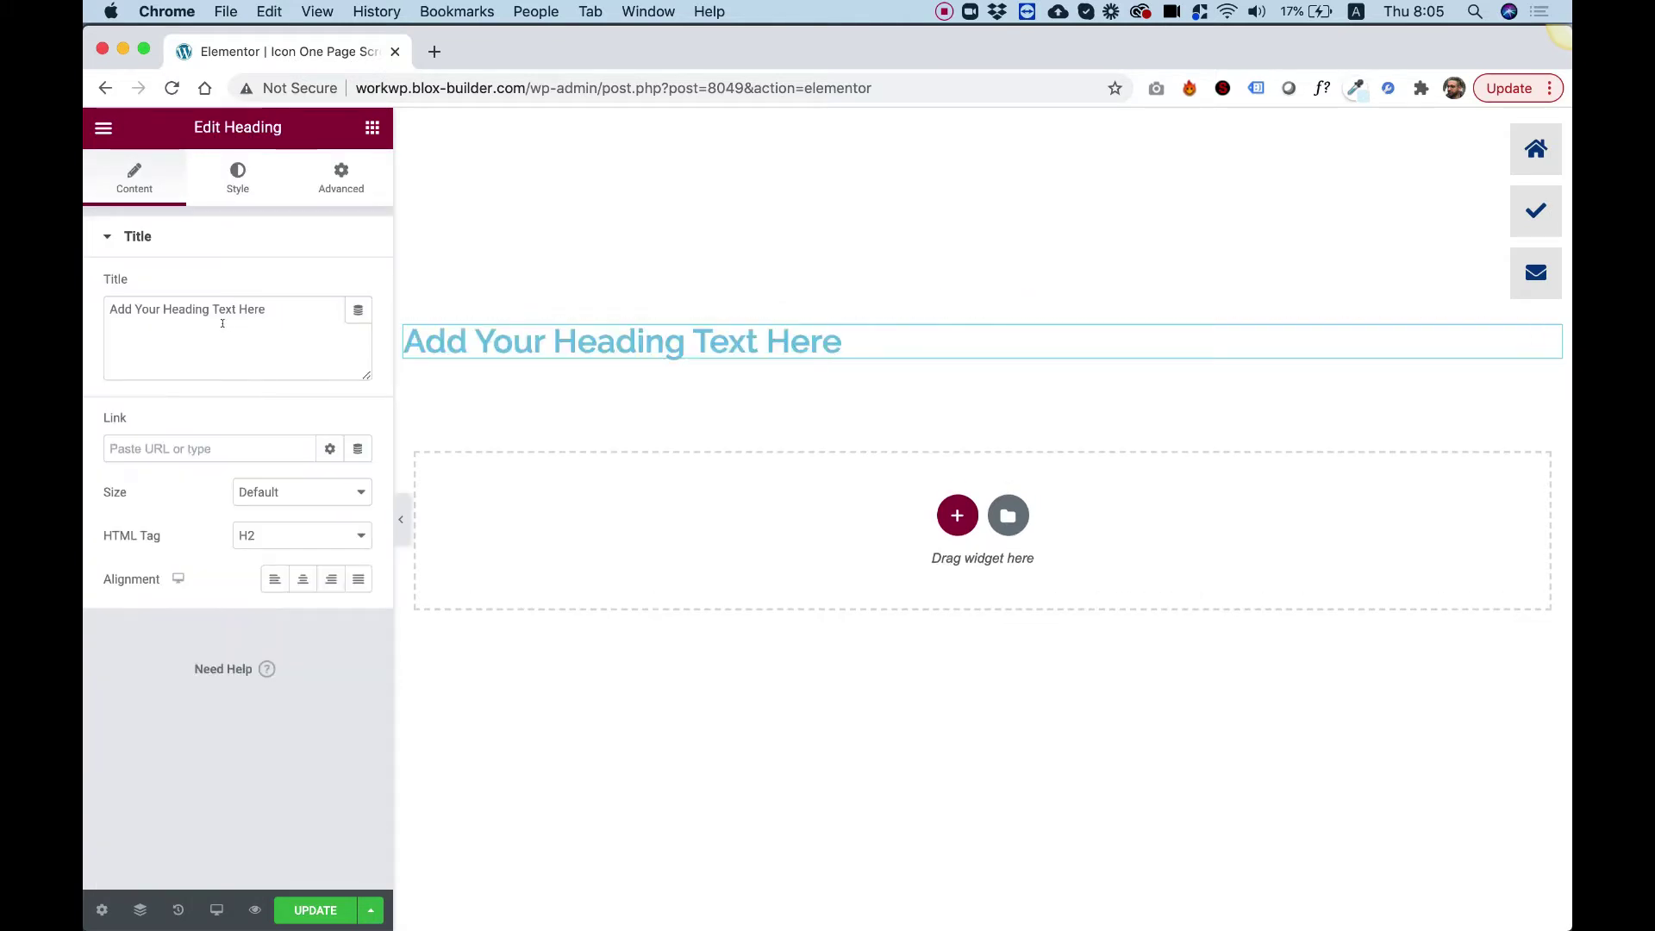
triple_click(224, 328)
text(One)
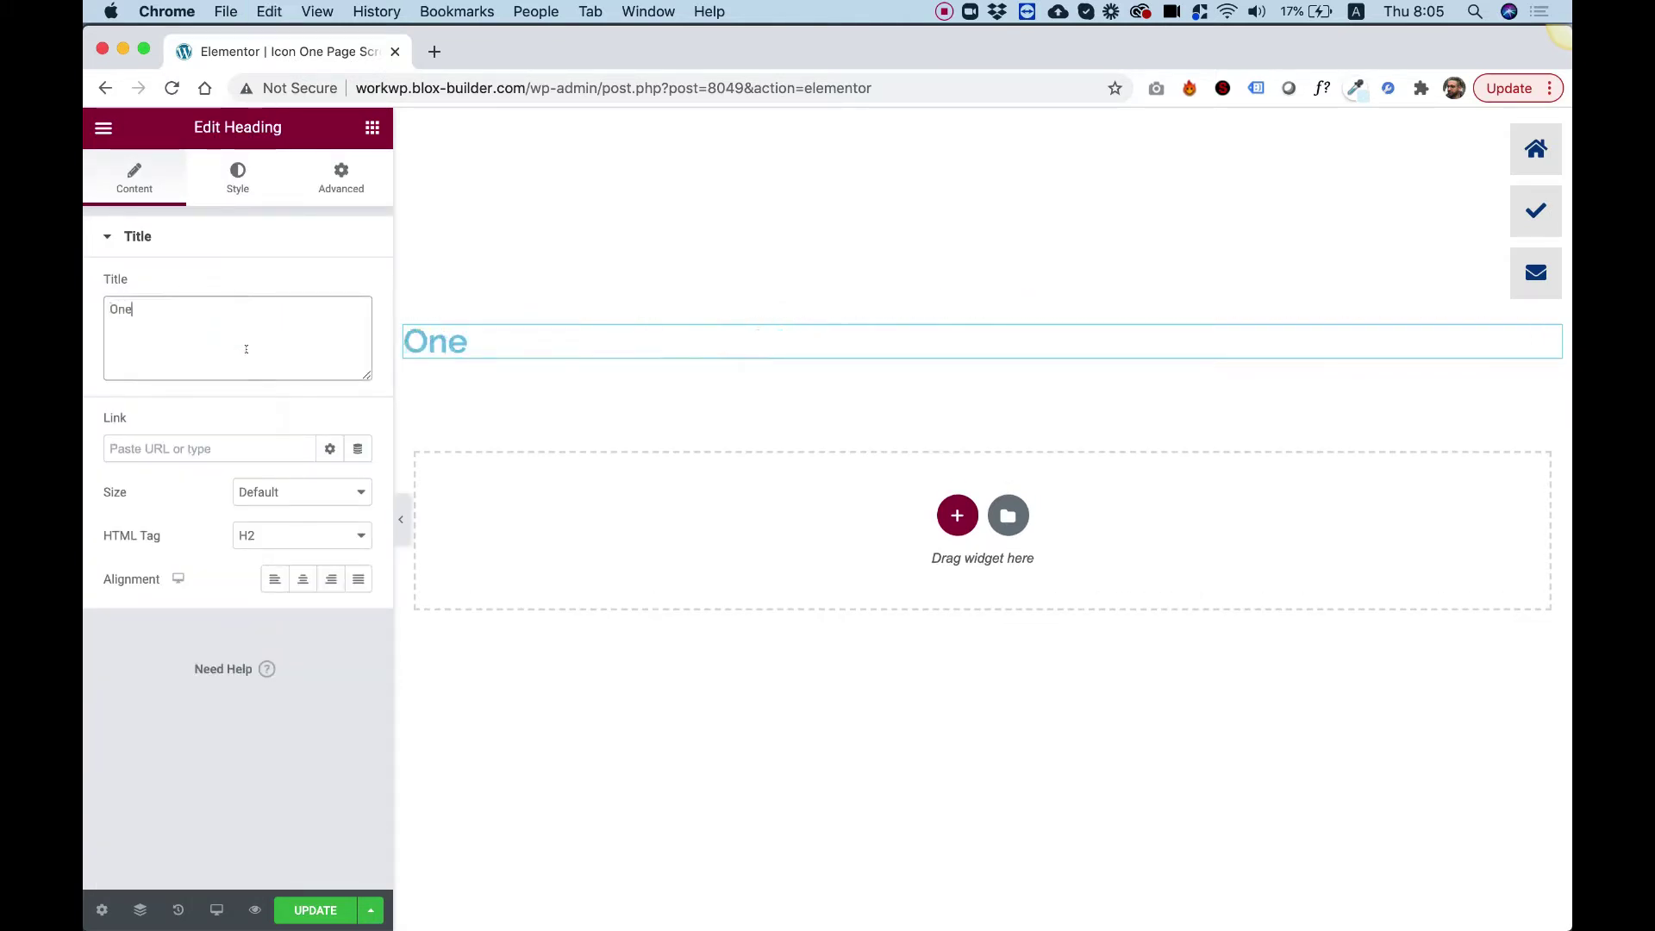
click(303, 575)
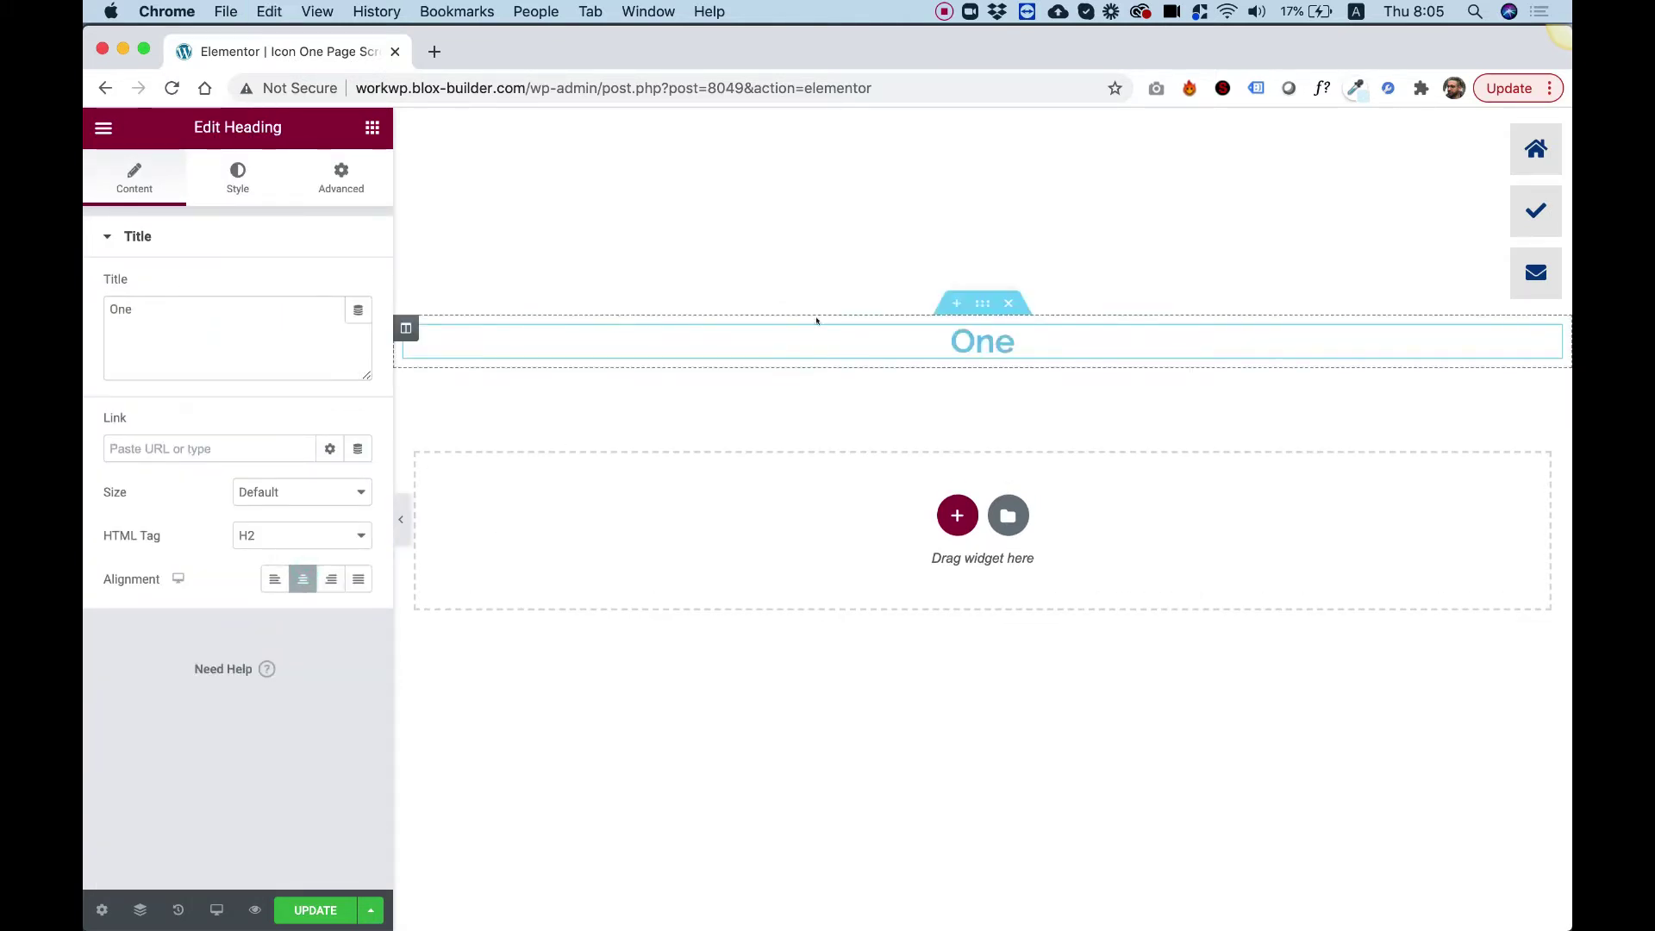
Step: Make the section Fit To Screen height with a #FF1F1F red background
click(983, 304)
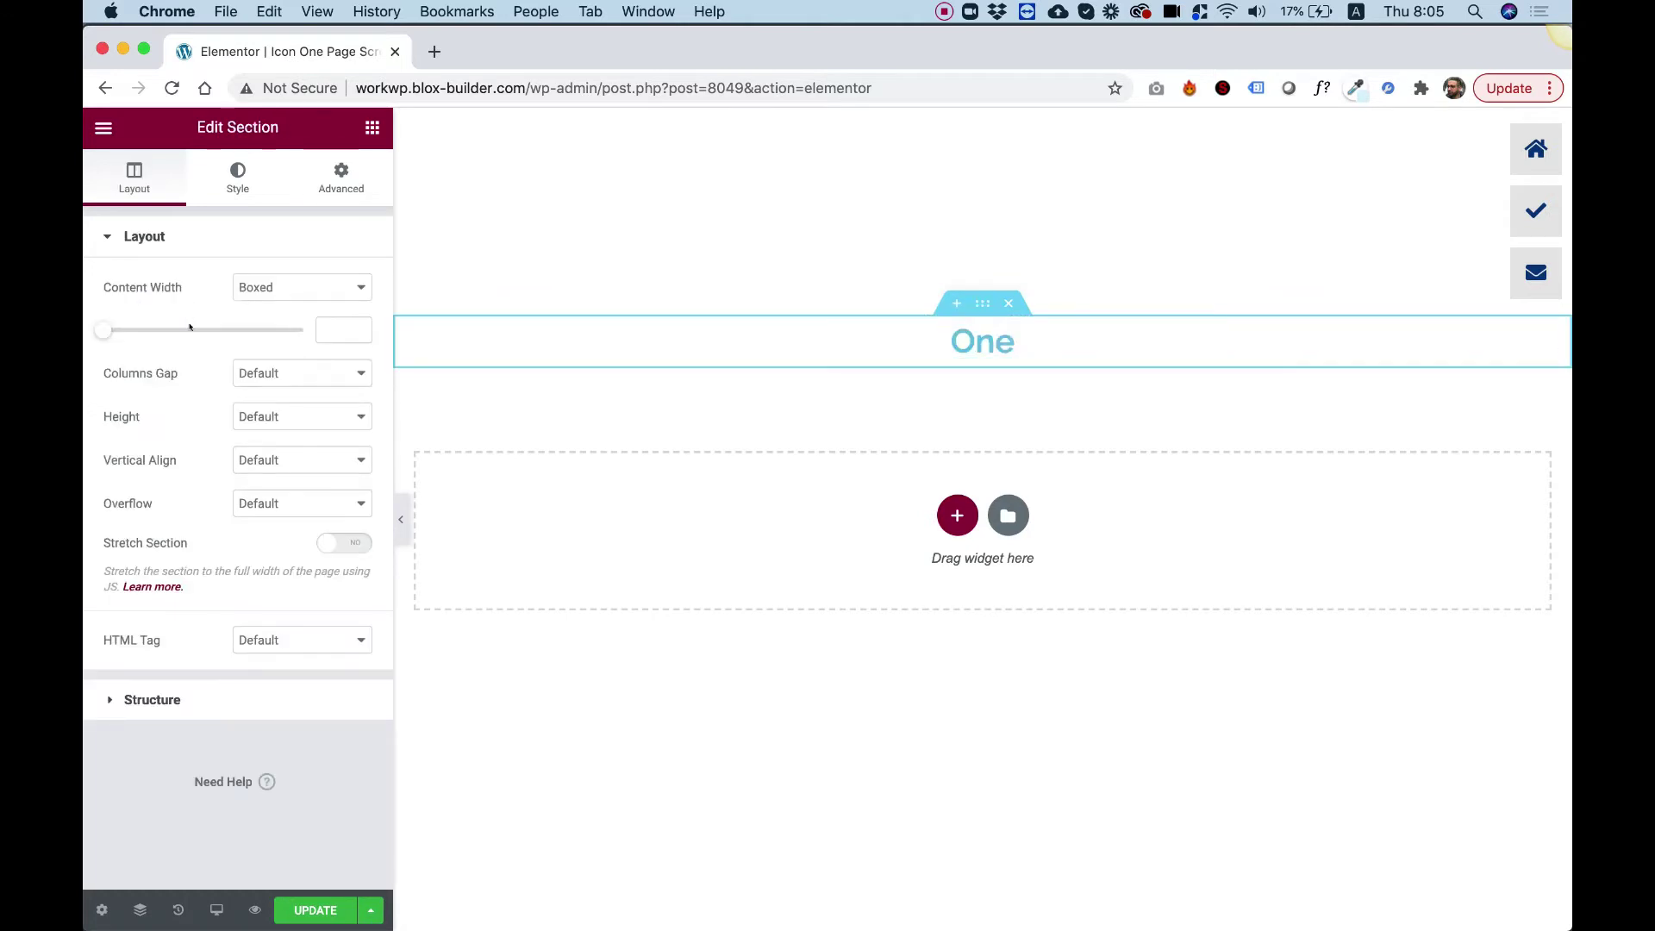
click(261, 417)
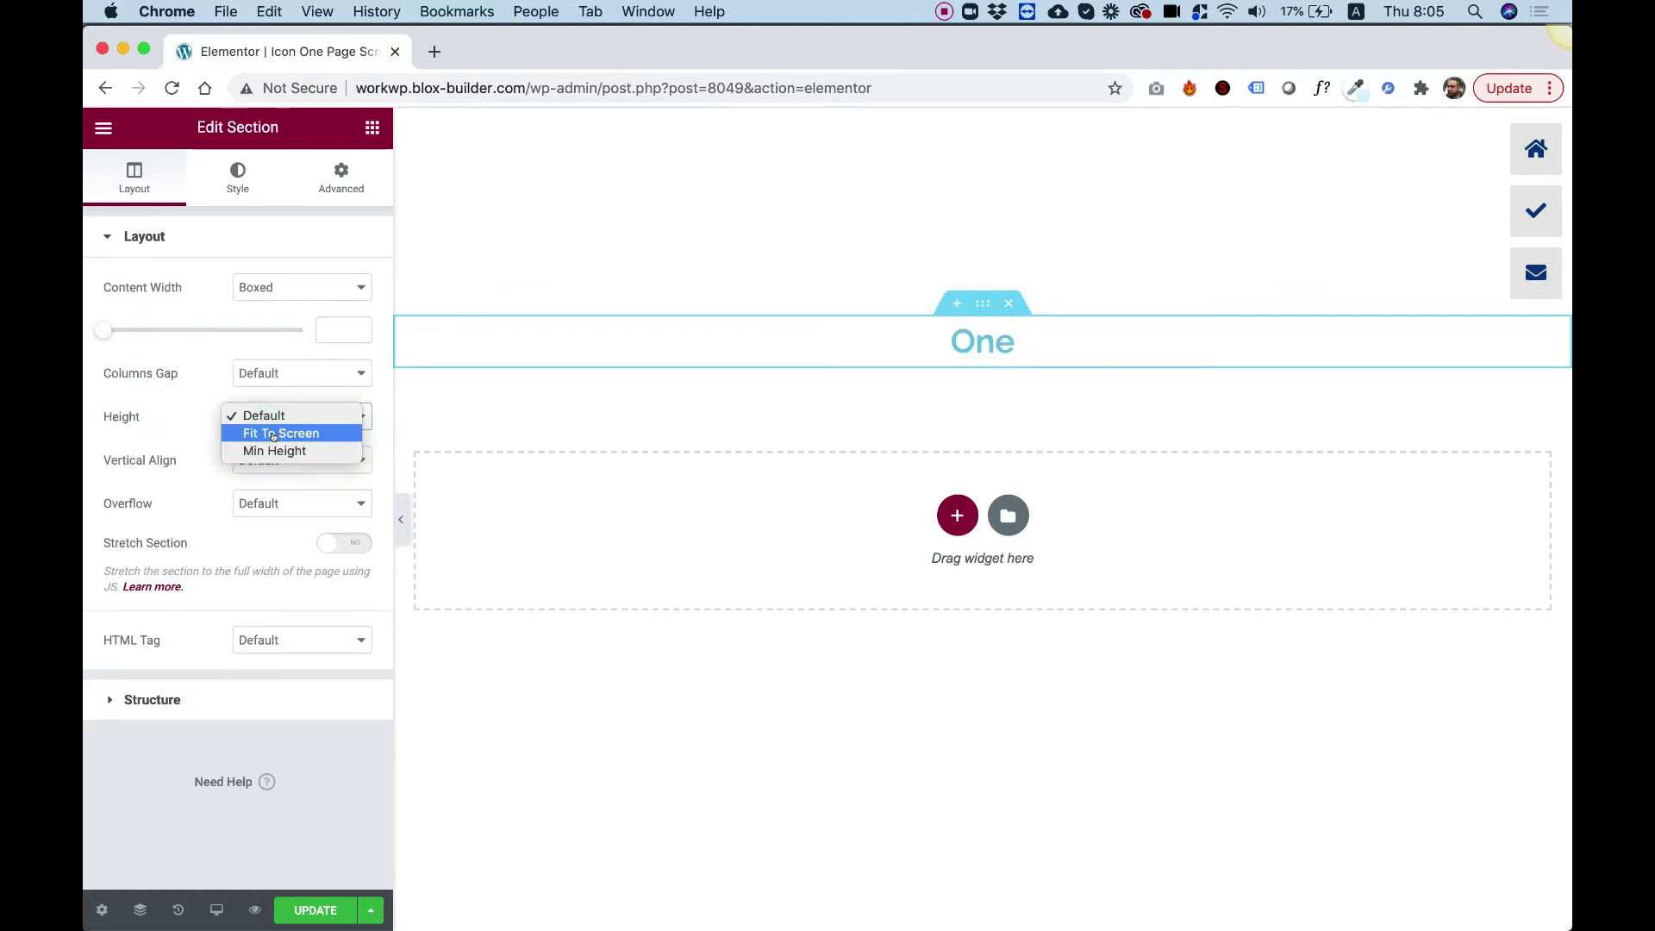
click(273, 434)
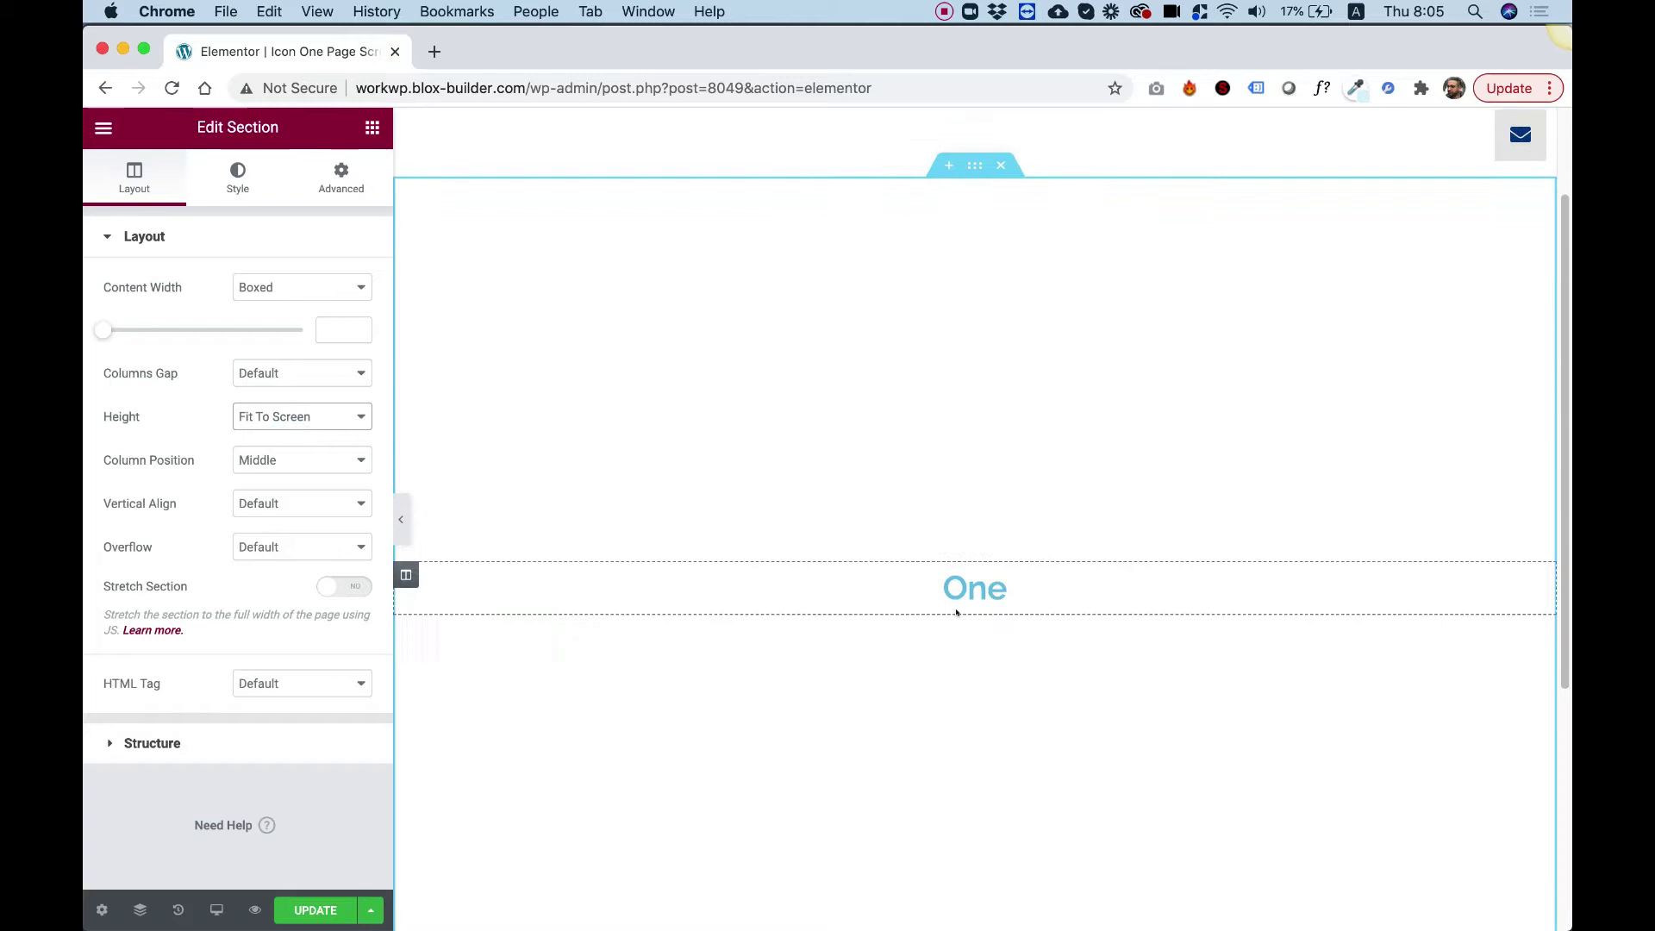
scroll(953, 609, down, 5)
scroll(952, 608, up, 4)
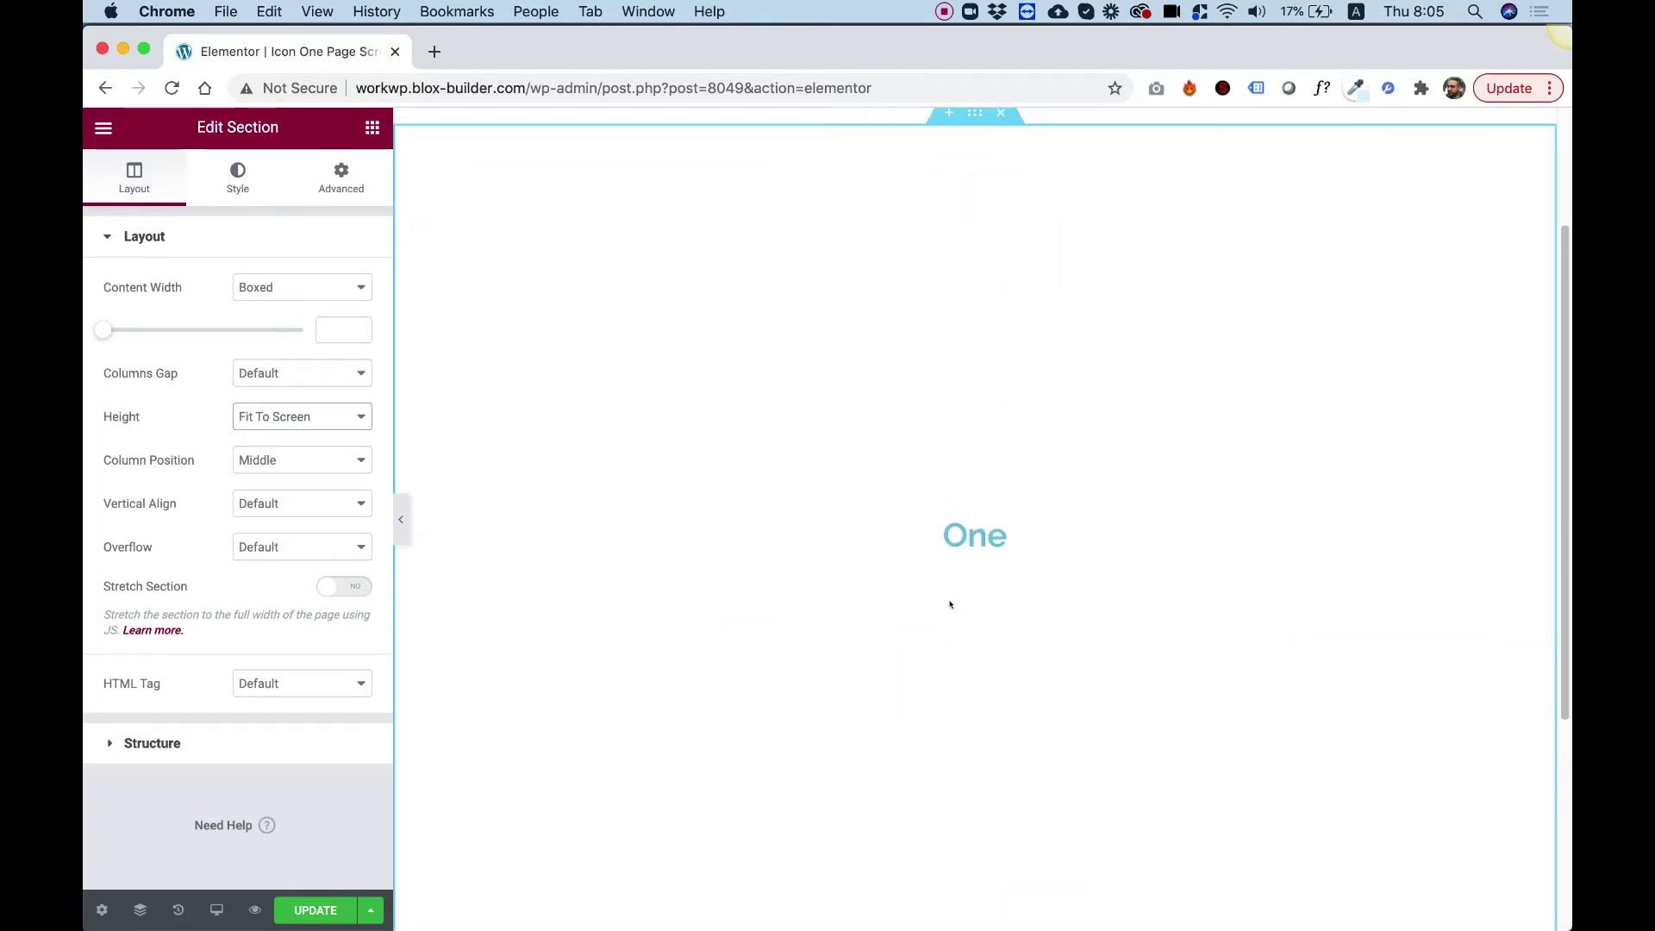
click(238, 177)
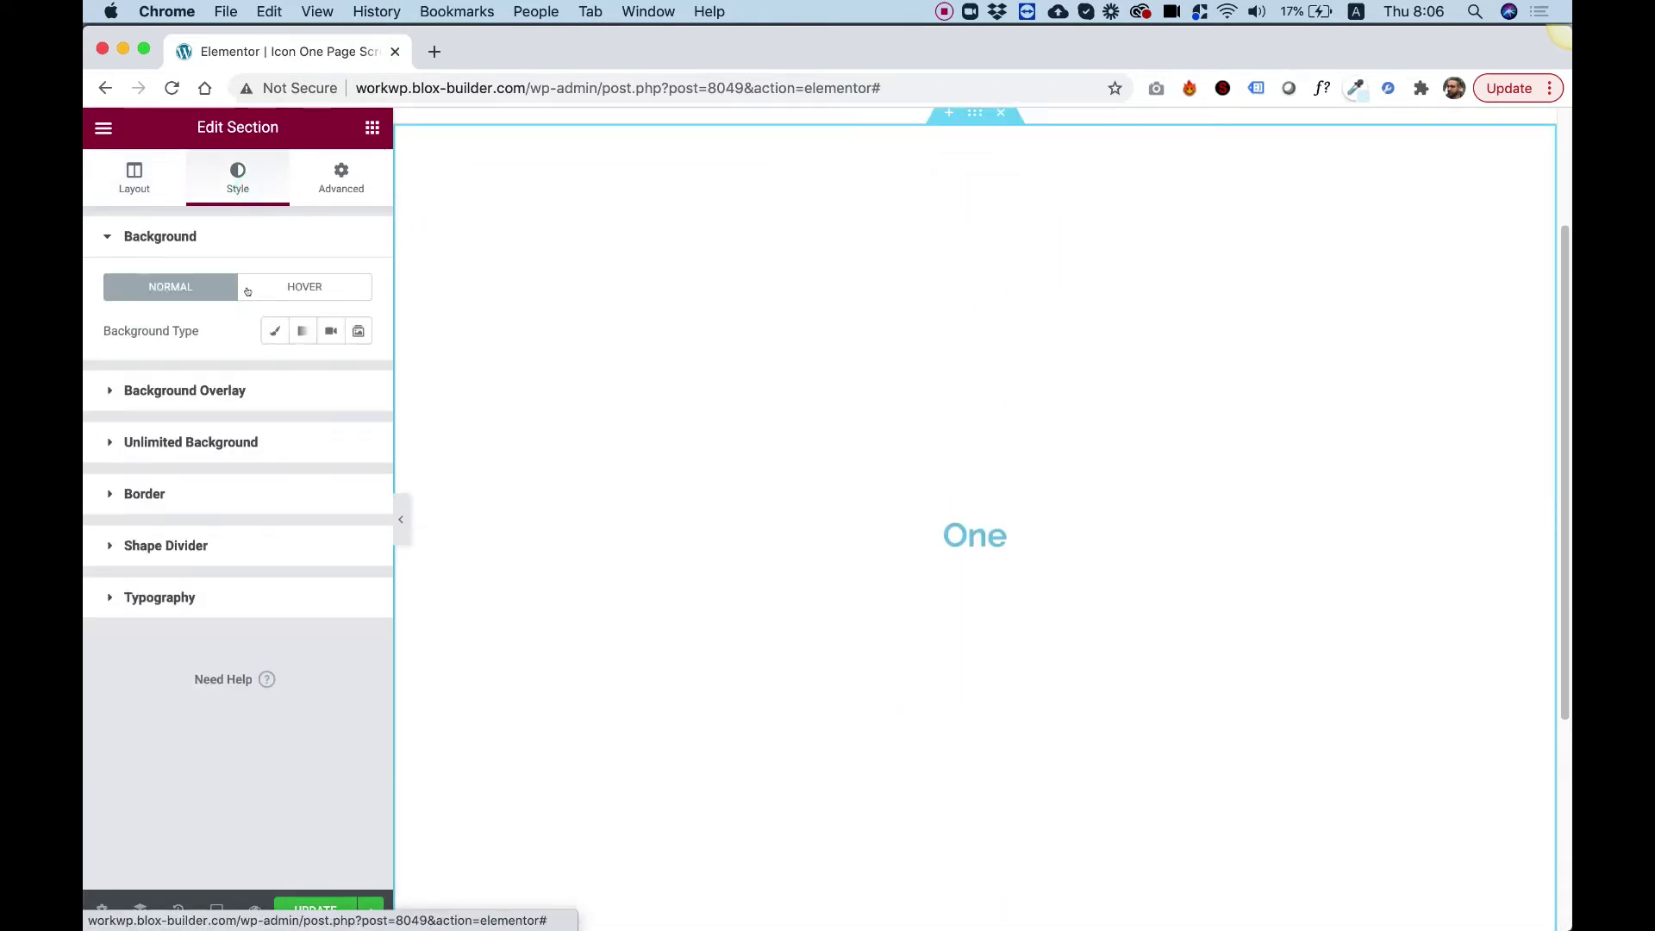
click(273, 332)
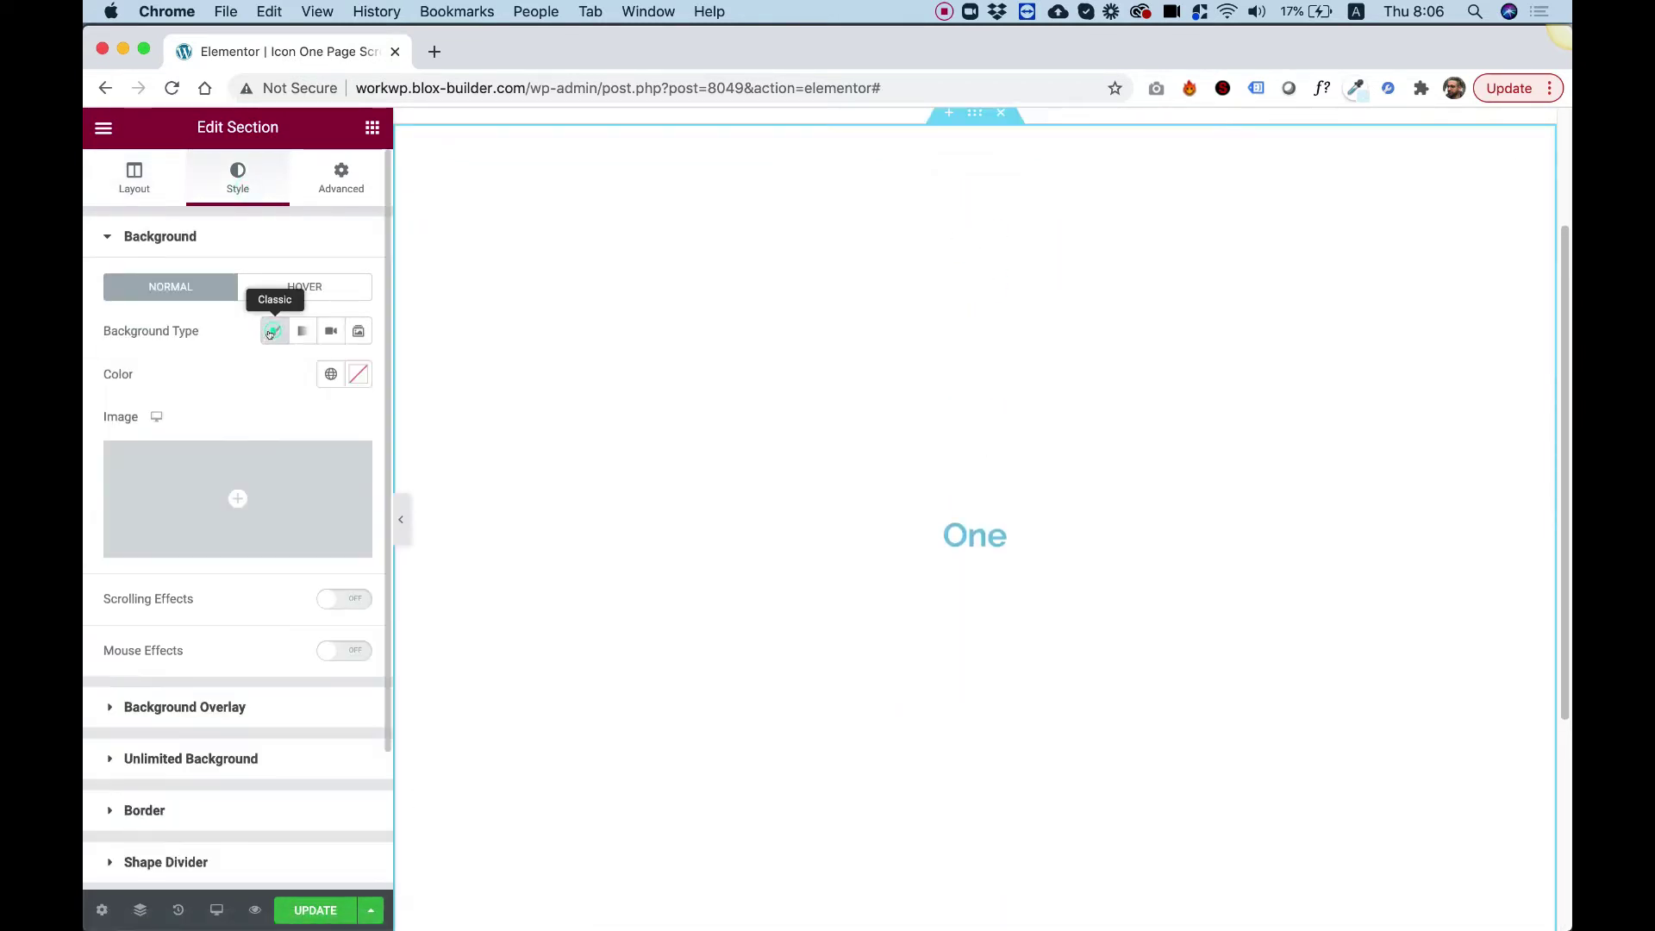
click(357, 374)
click(312, 461)
drag(312, 457, 329, 448)
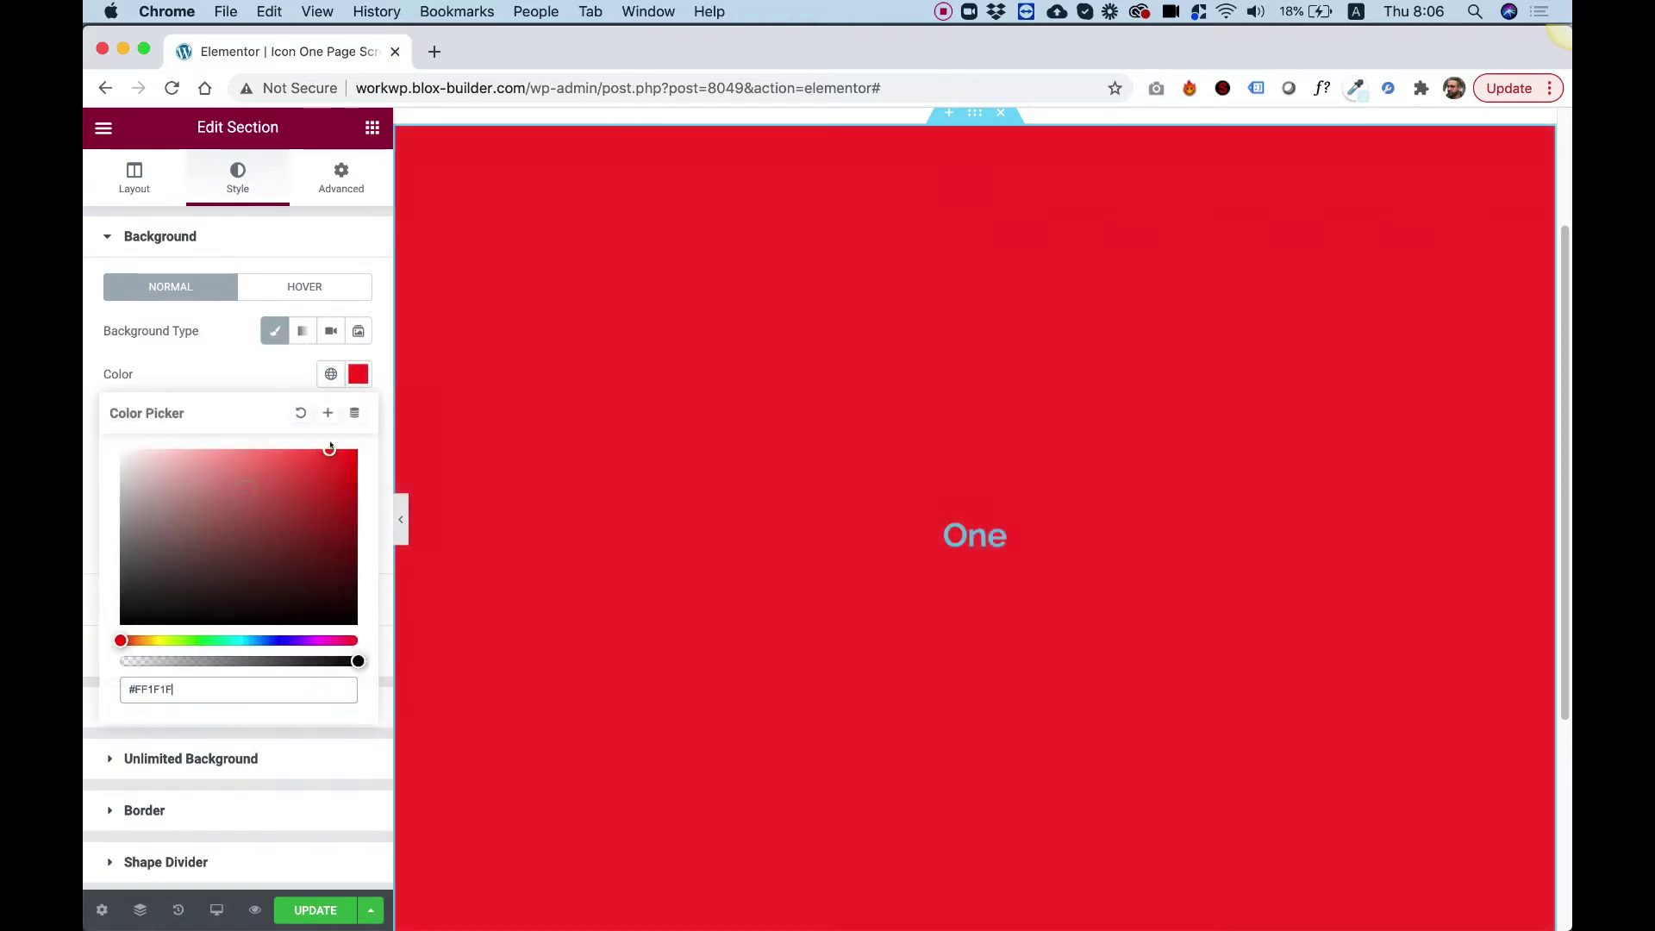
Step: Set the 'One' heading text colour to white #FFFFFF
click(1000, 535)
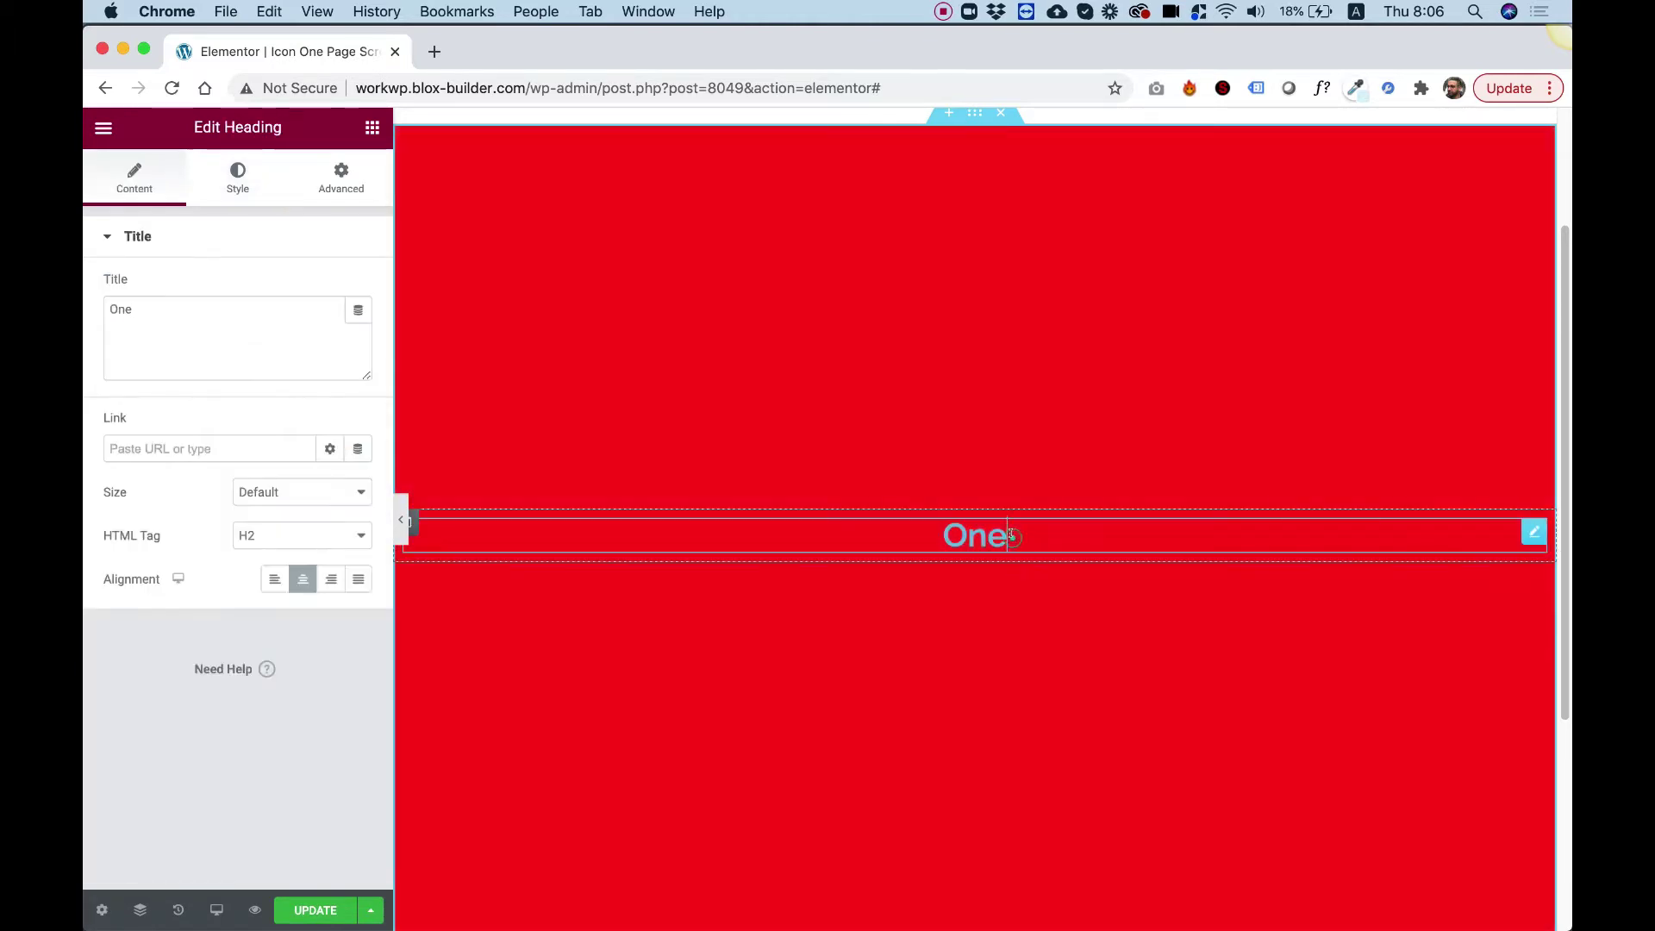
click(250, 177)
click(357, 287)
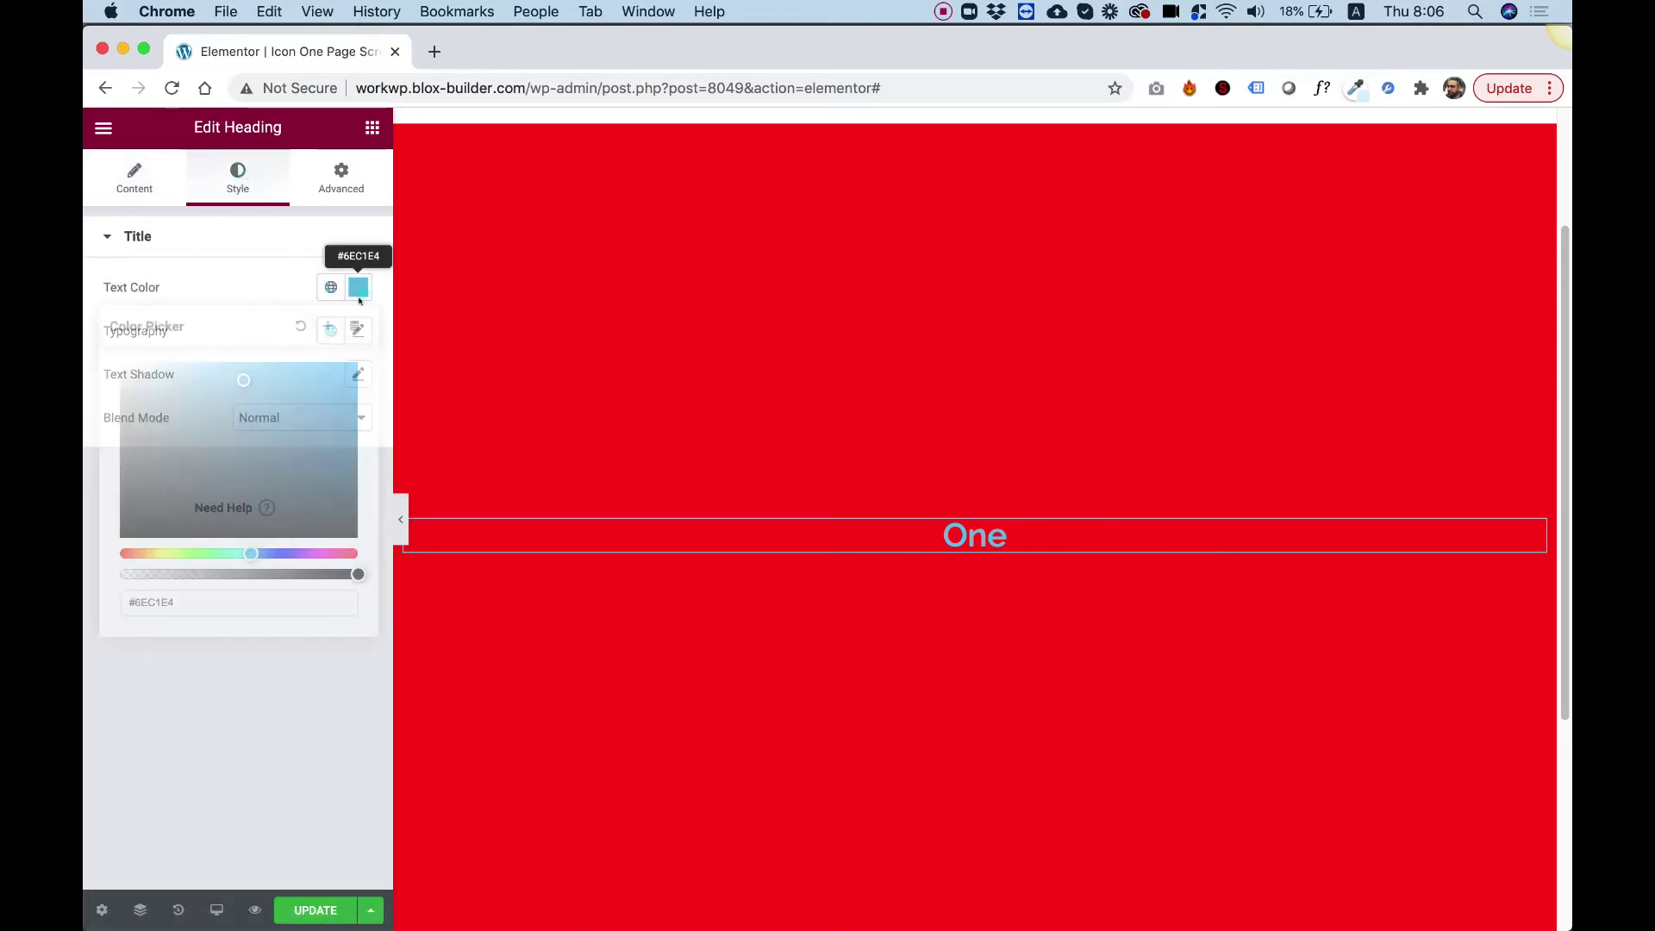
text(#FFFFFF)
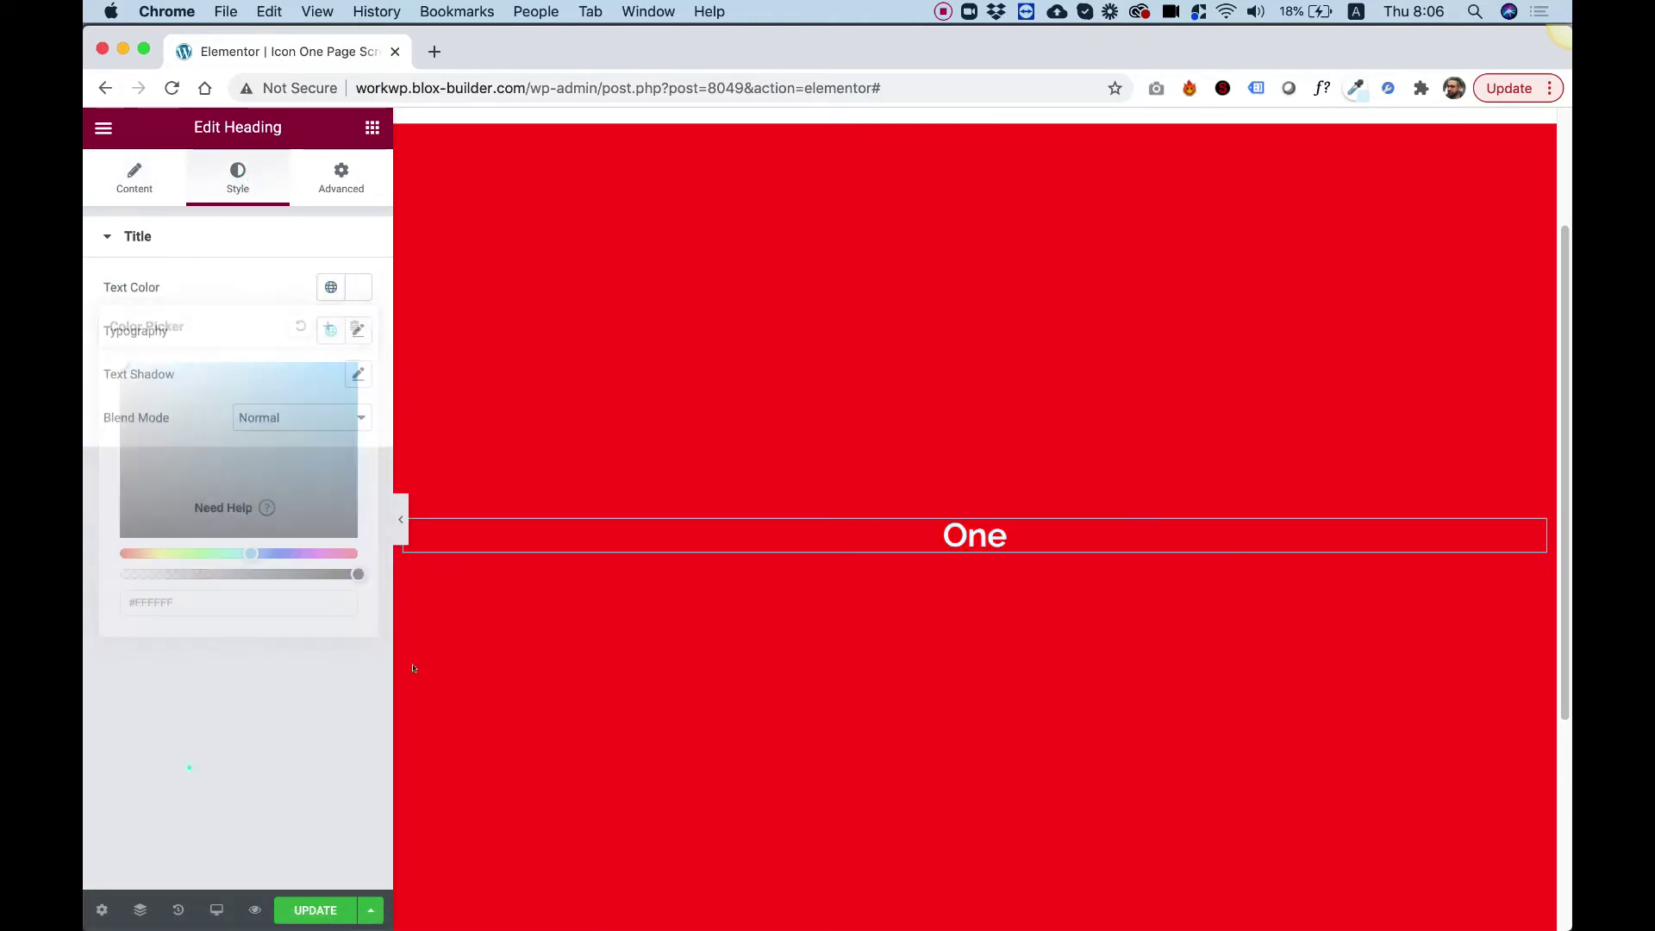
Step: Duplicate the red section and retitle the copy's heading 'Two'
scroll(975, 345, up, 3)
right_click(975, 287)
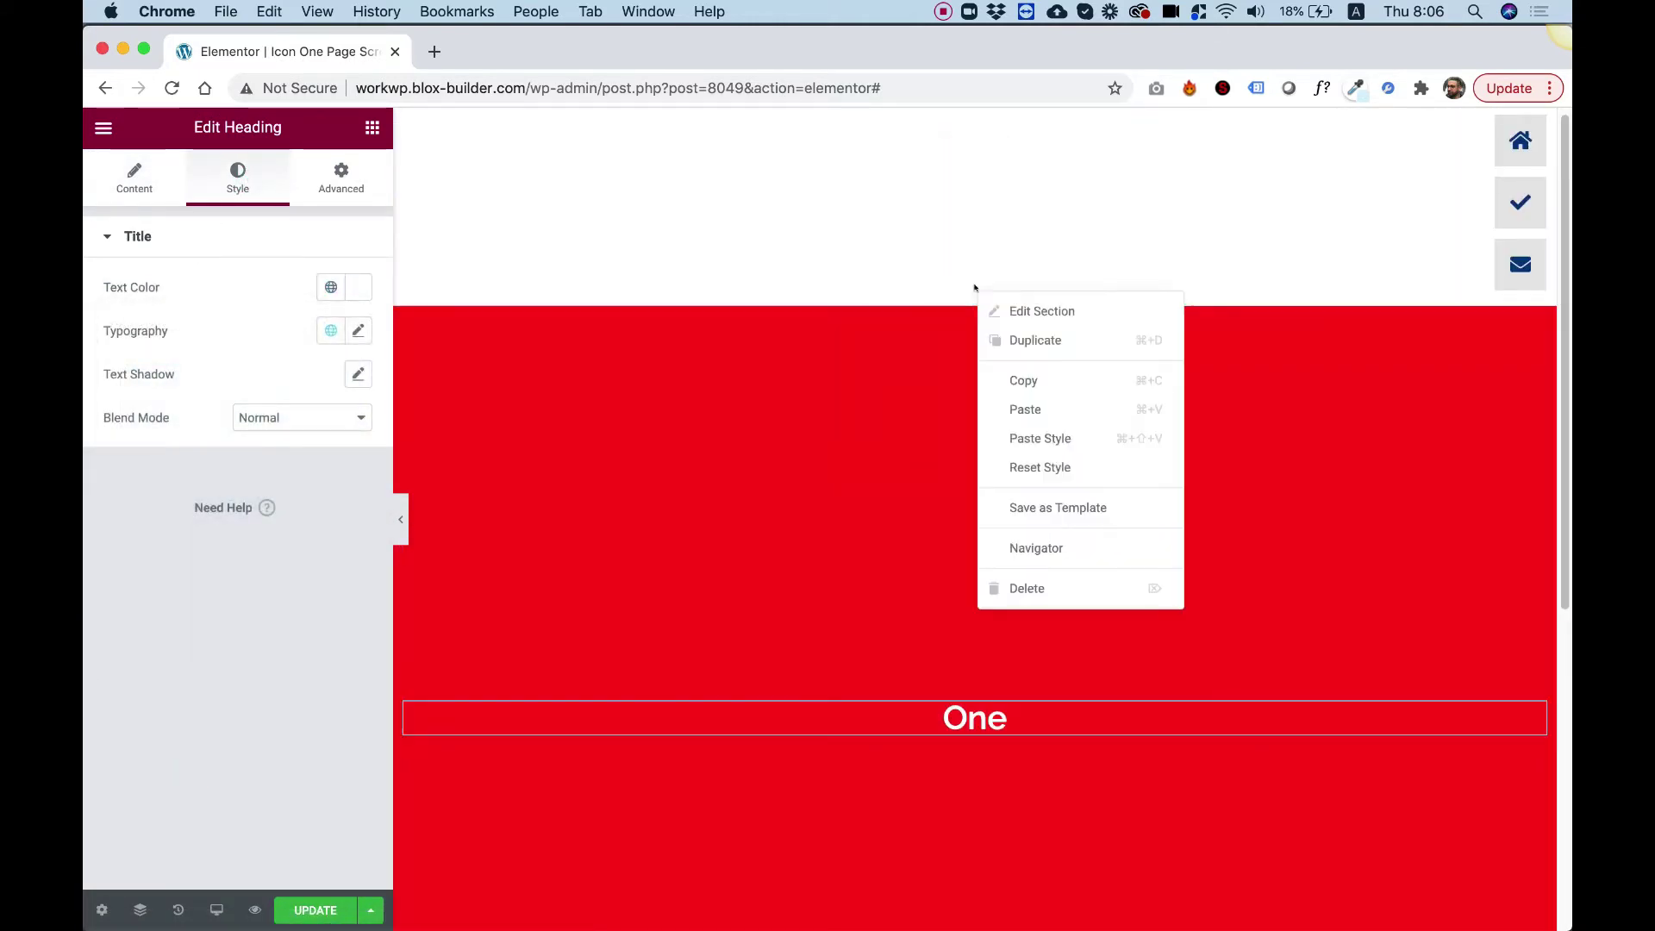
click(1026, 340)
scroll(983, 370, down, 5)
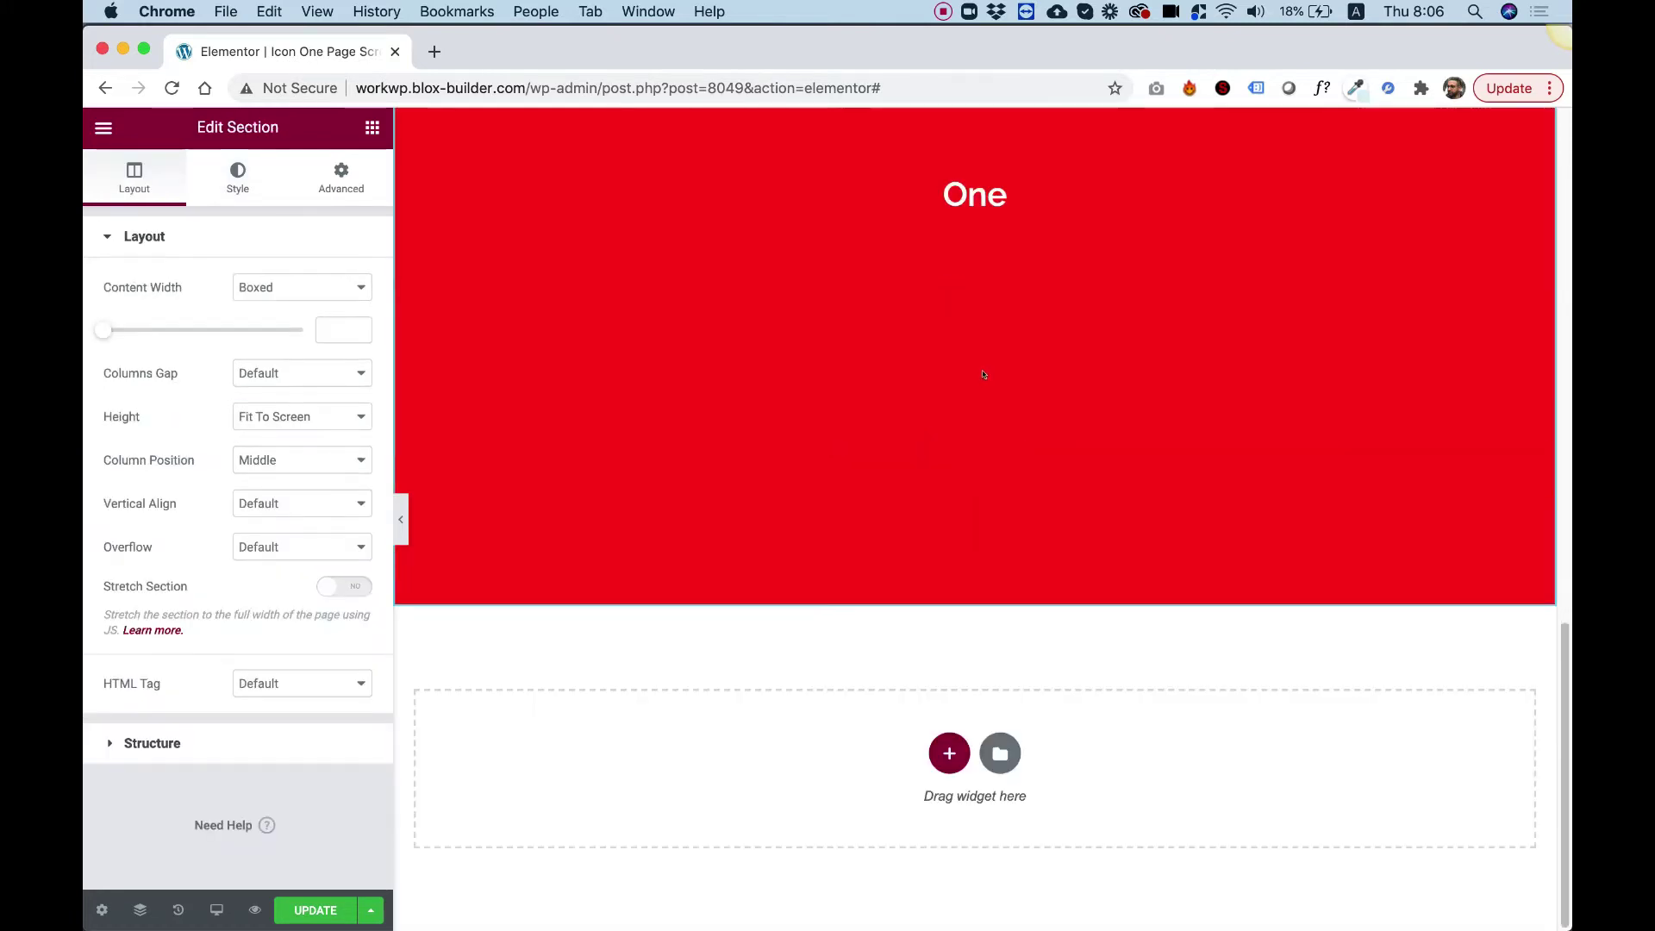
click(980, 191)
double_click(980, 191)
text(Two)
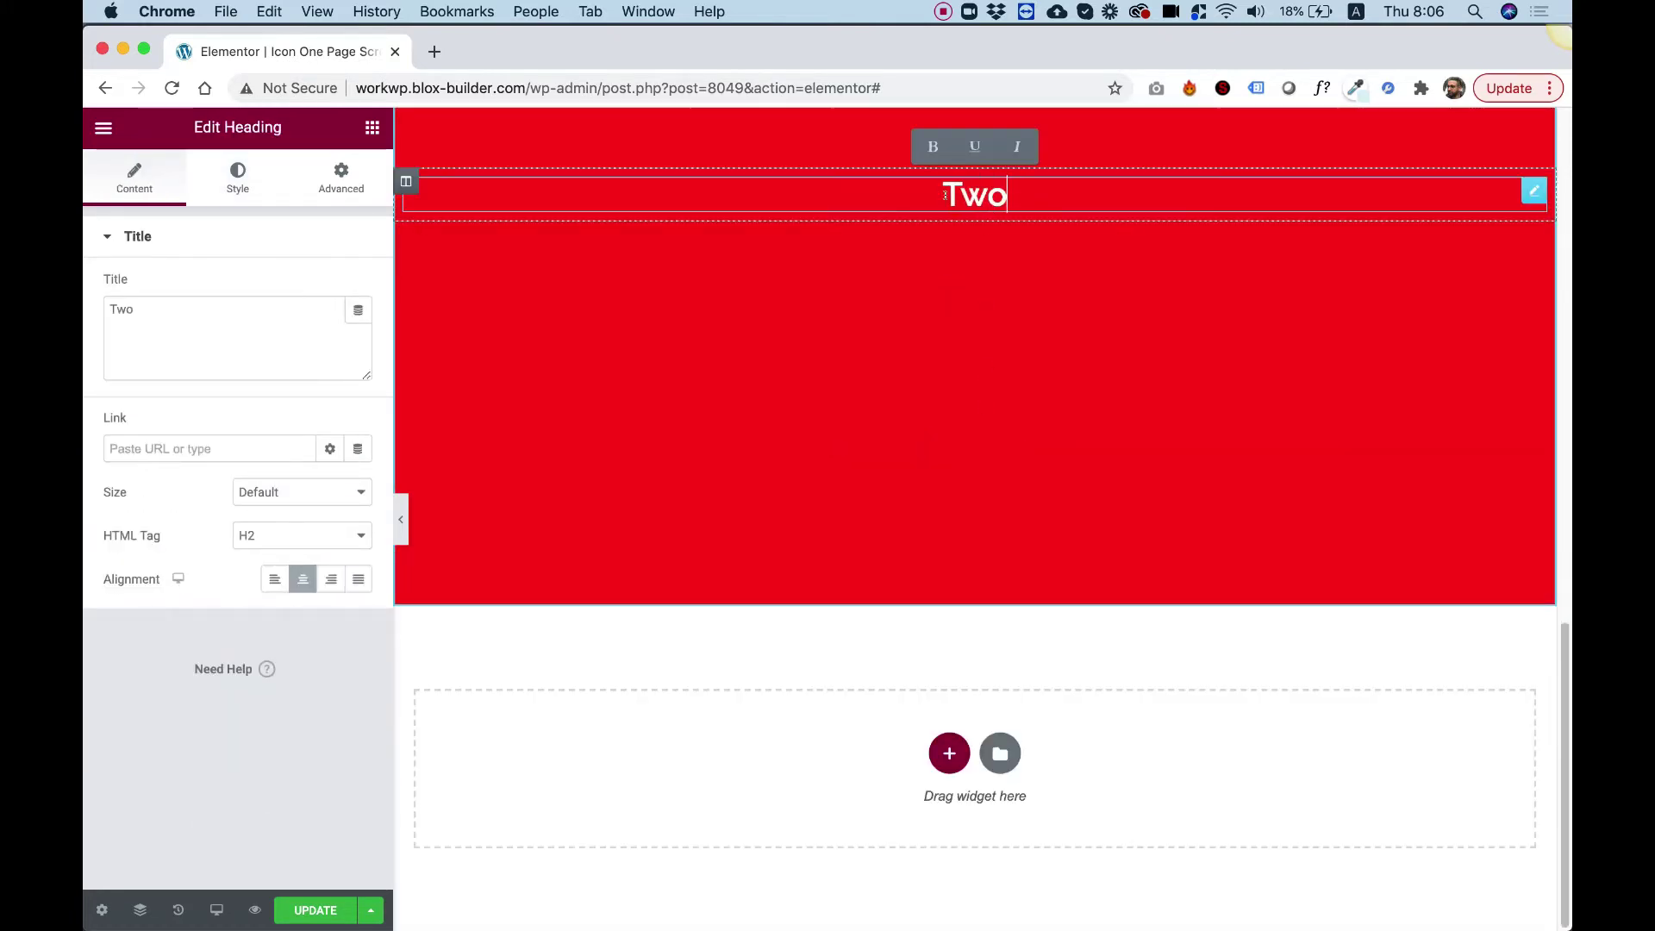
Step: Darken section Two's background to #632525
scroll(1026, 373, up, 5)
click(944, 290)
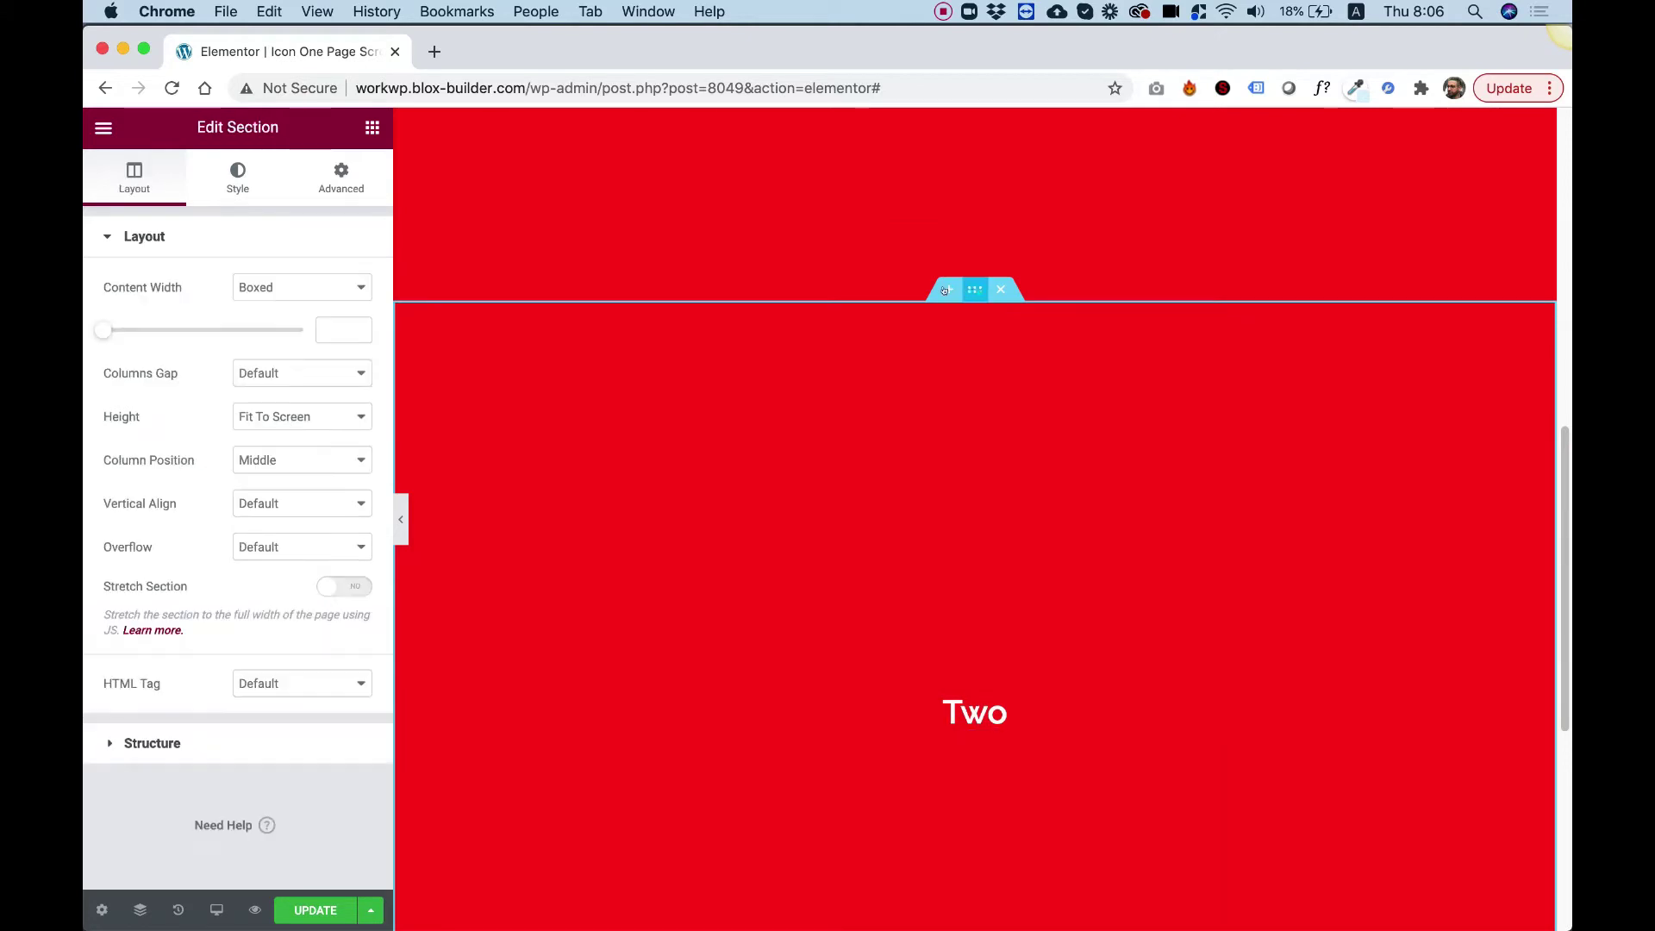
click(238, 176)
click(349, 374)
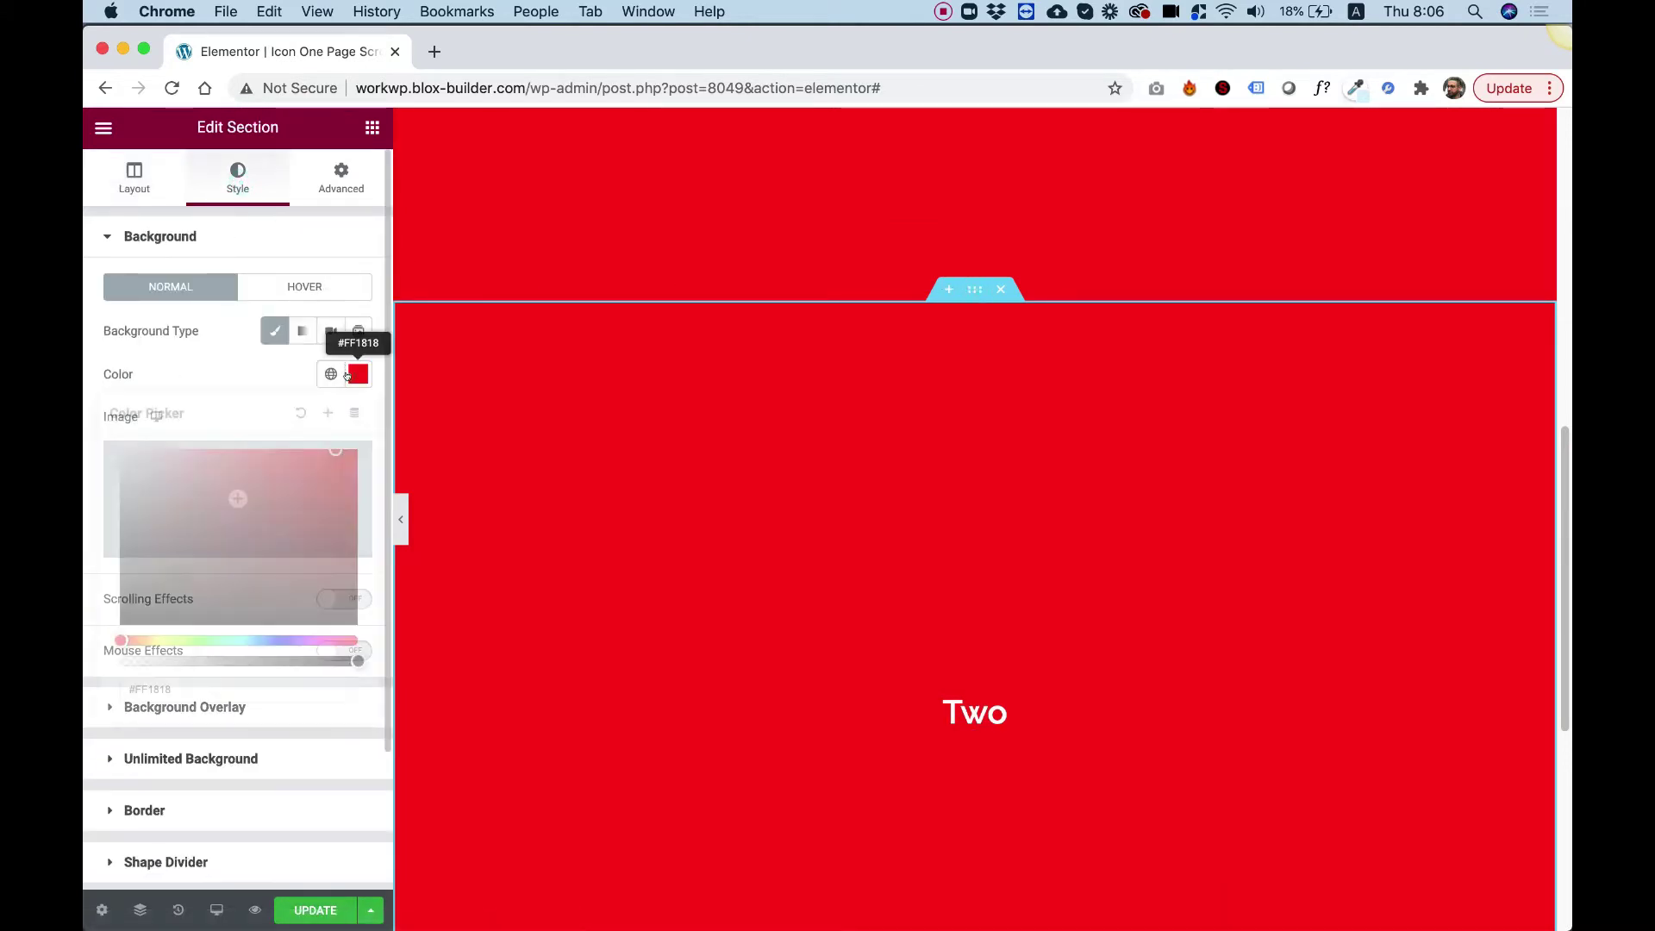
drag(288, 535, 268, 555)
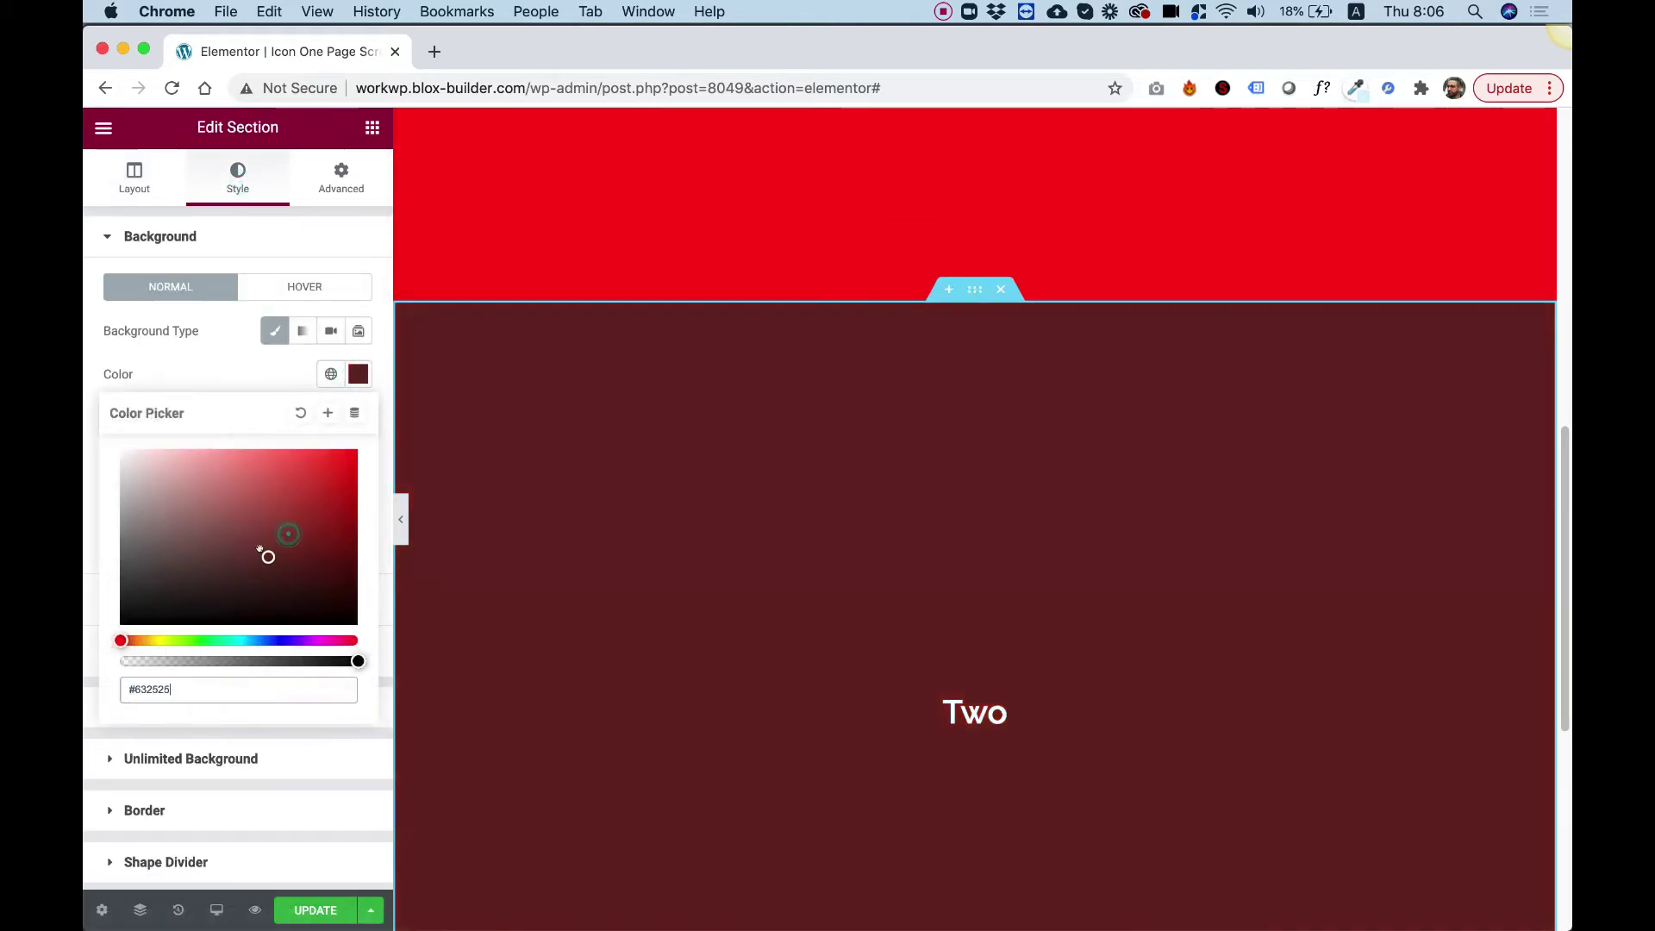
Step: Duplicate section Two and retitle the new copy 'Three'
right_click(970, 291)
click(1014, 341)
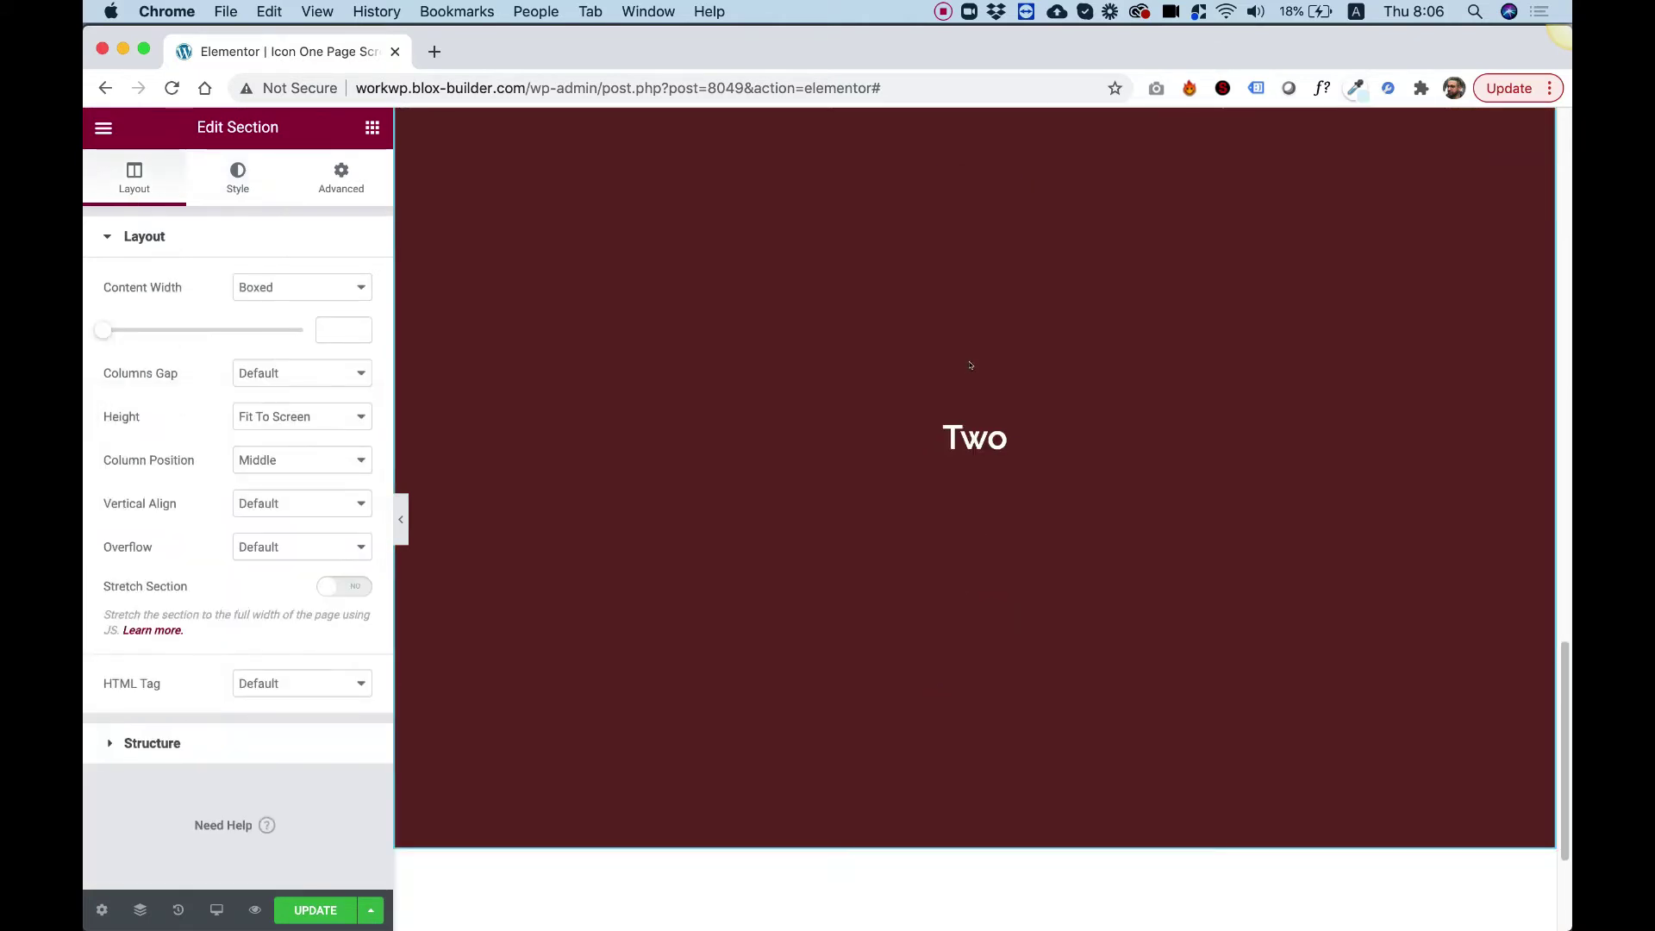
double_click(959, 657)
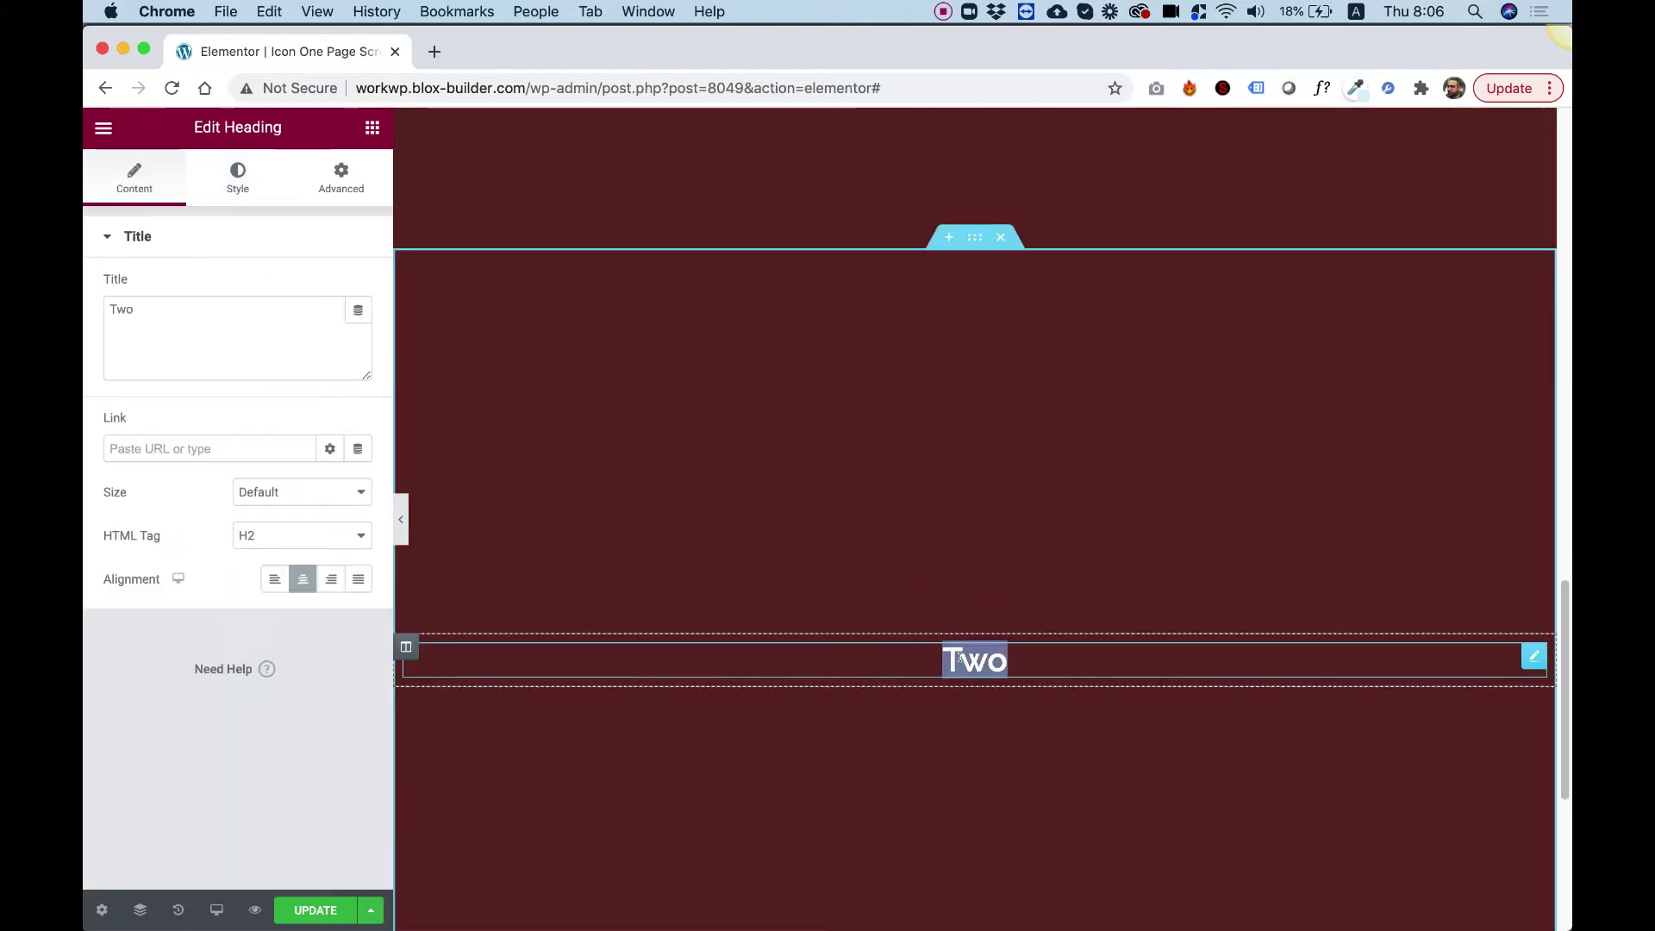
text(Three)
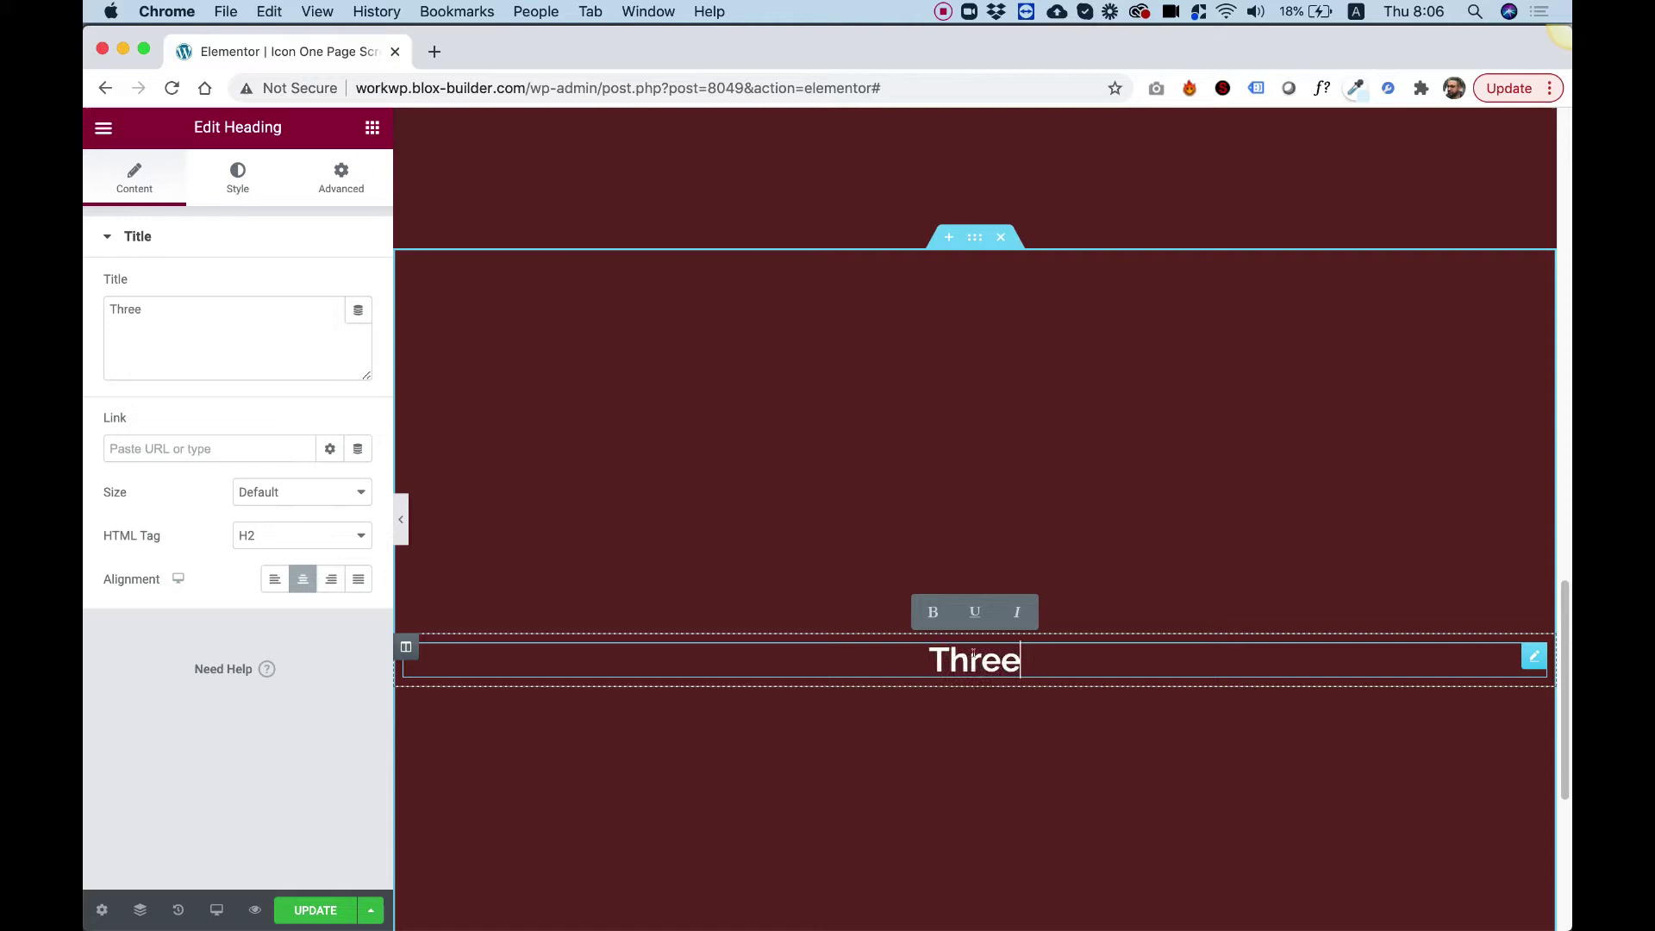
Step: Set section Three's background colour to bright blue #1880FD
click(715, 222)
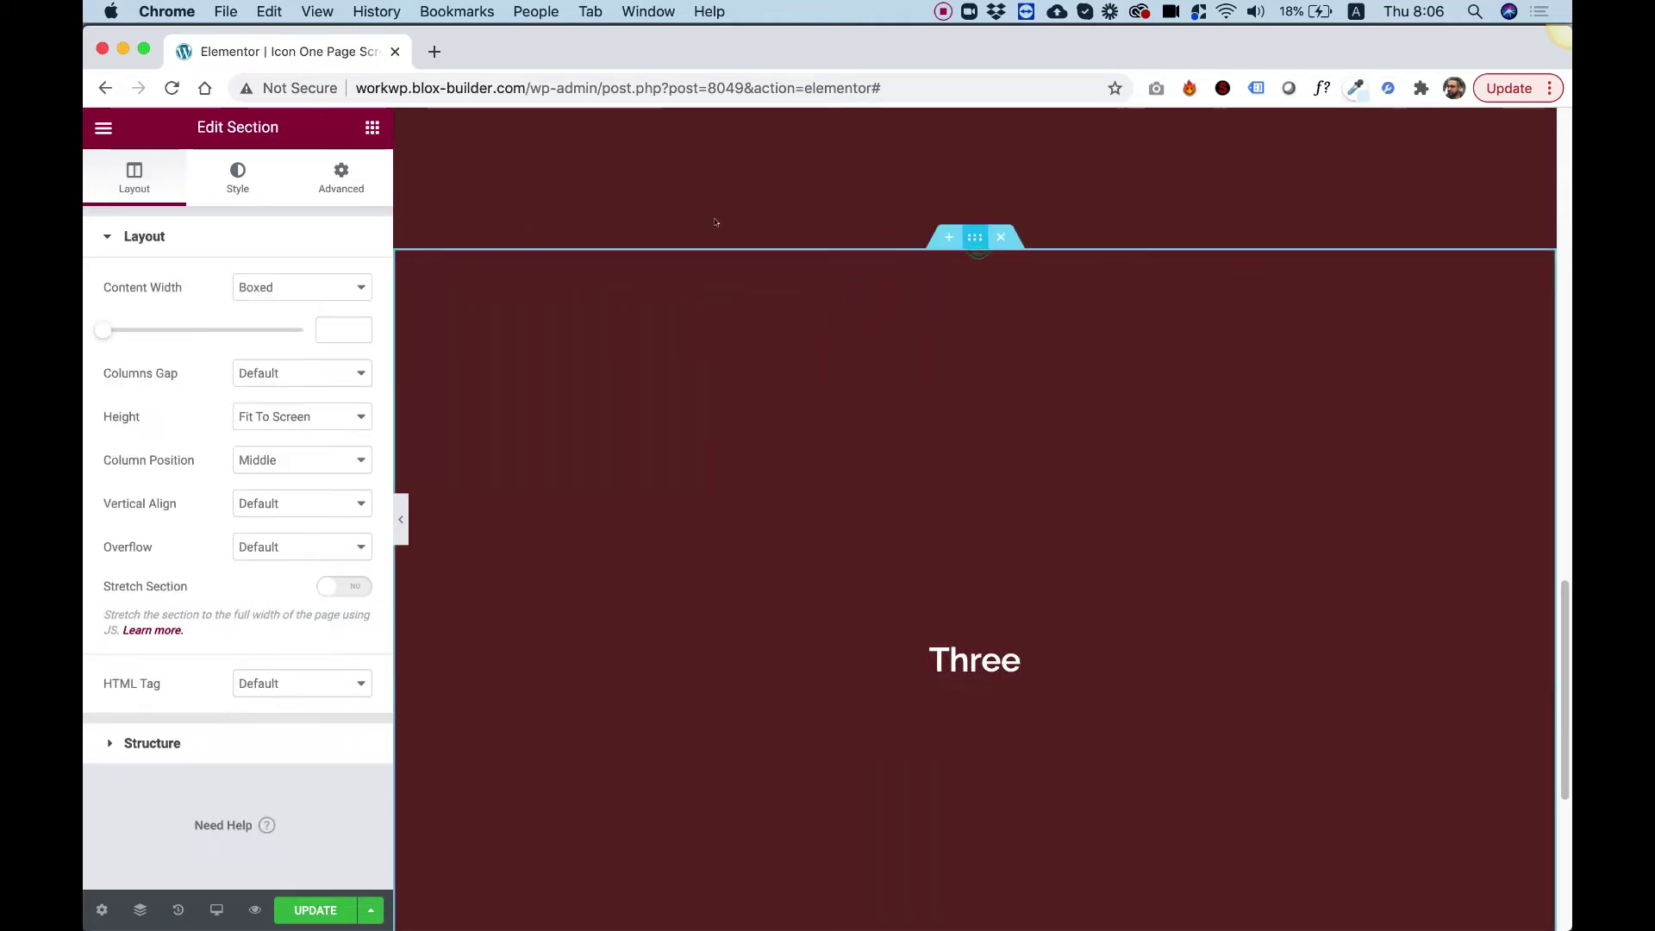
click(237, 178)
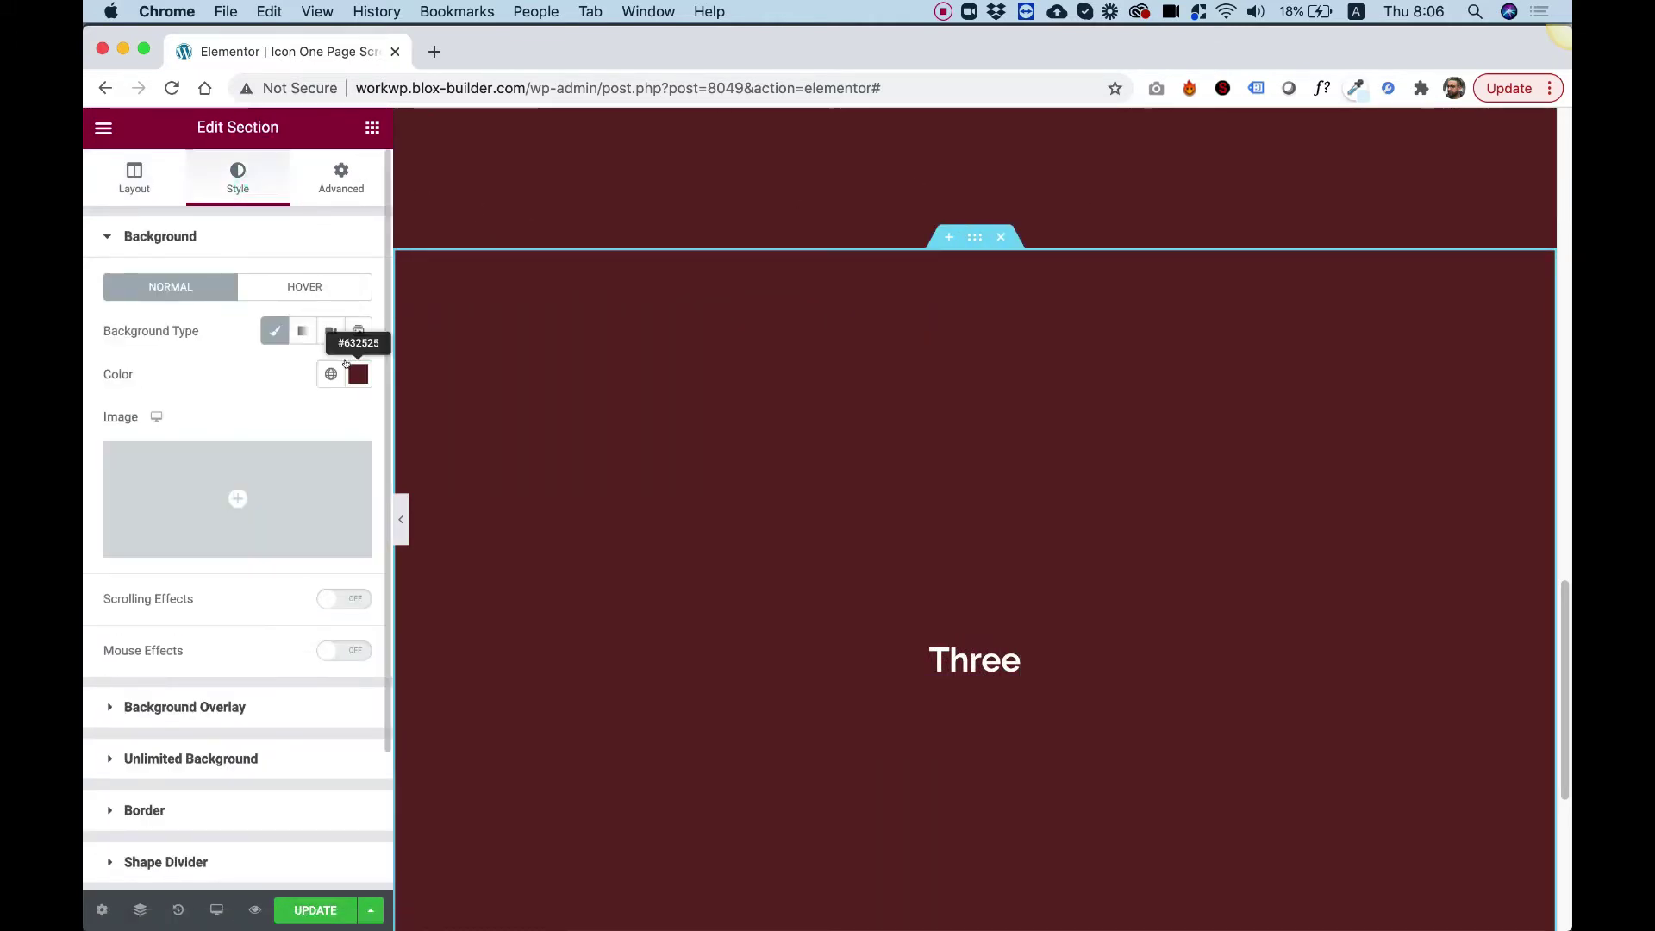
click(356, 372)
click(251, 640)
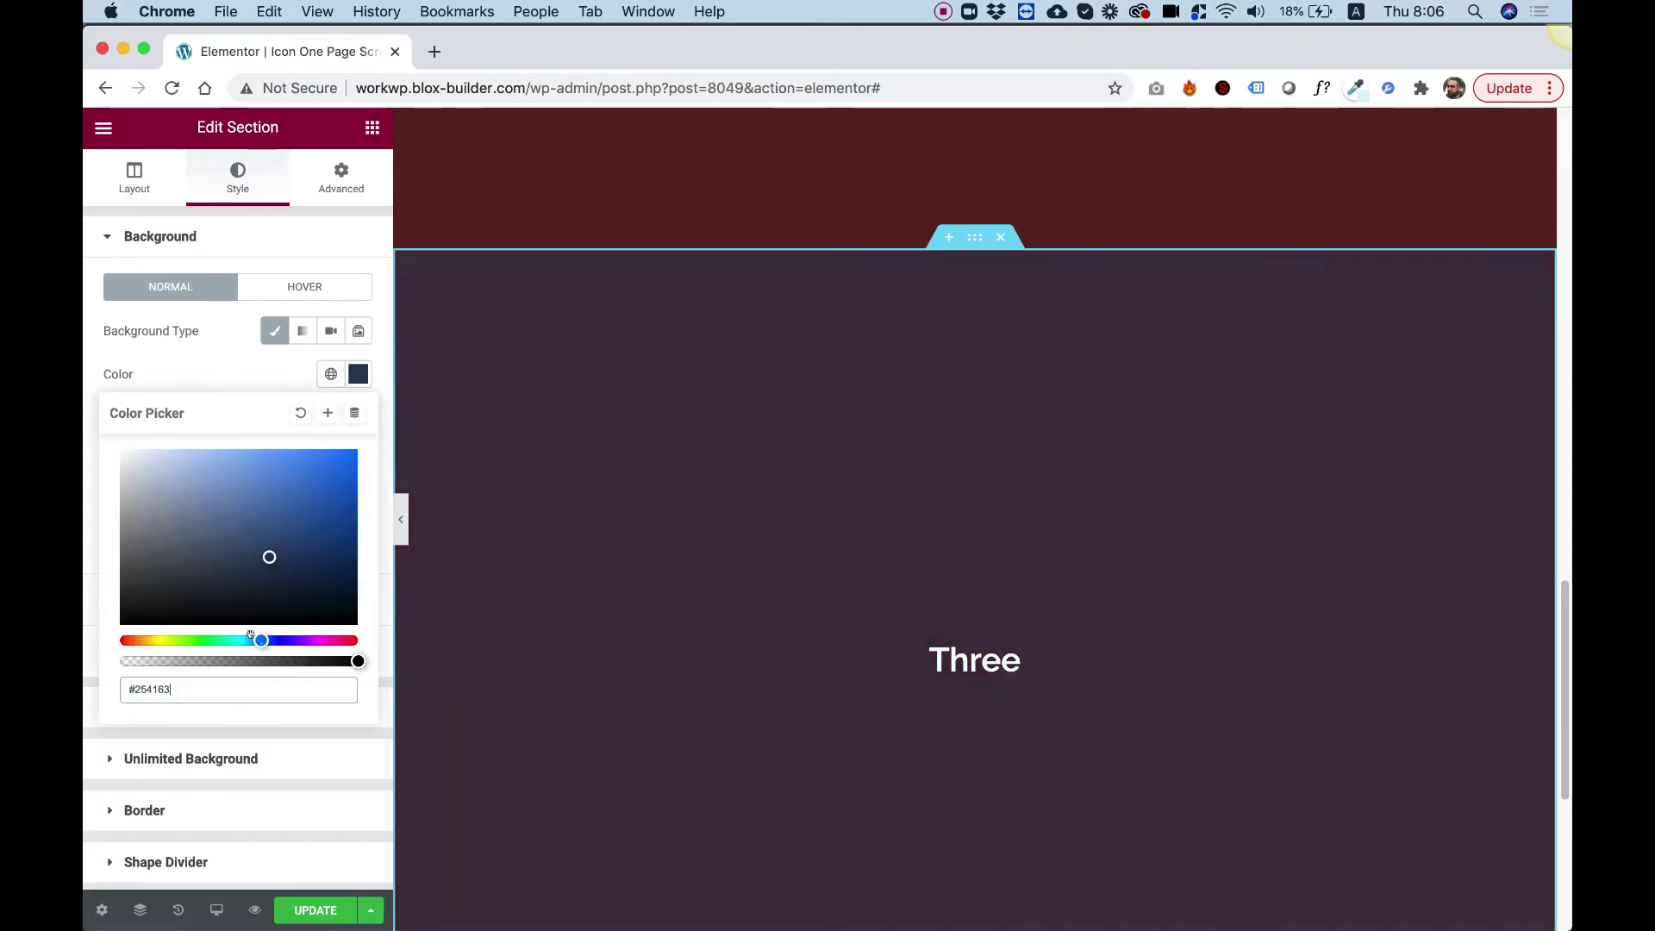
drag(307, 453, 335, 451)
scroll(1026, 409, up, 15)
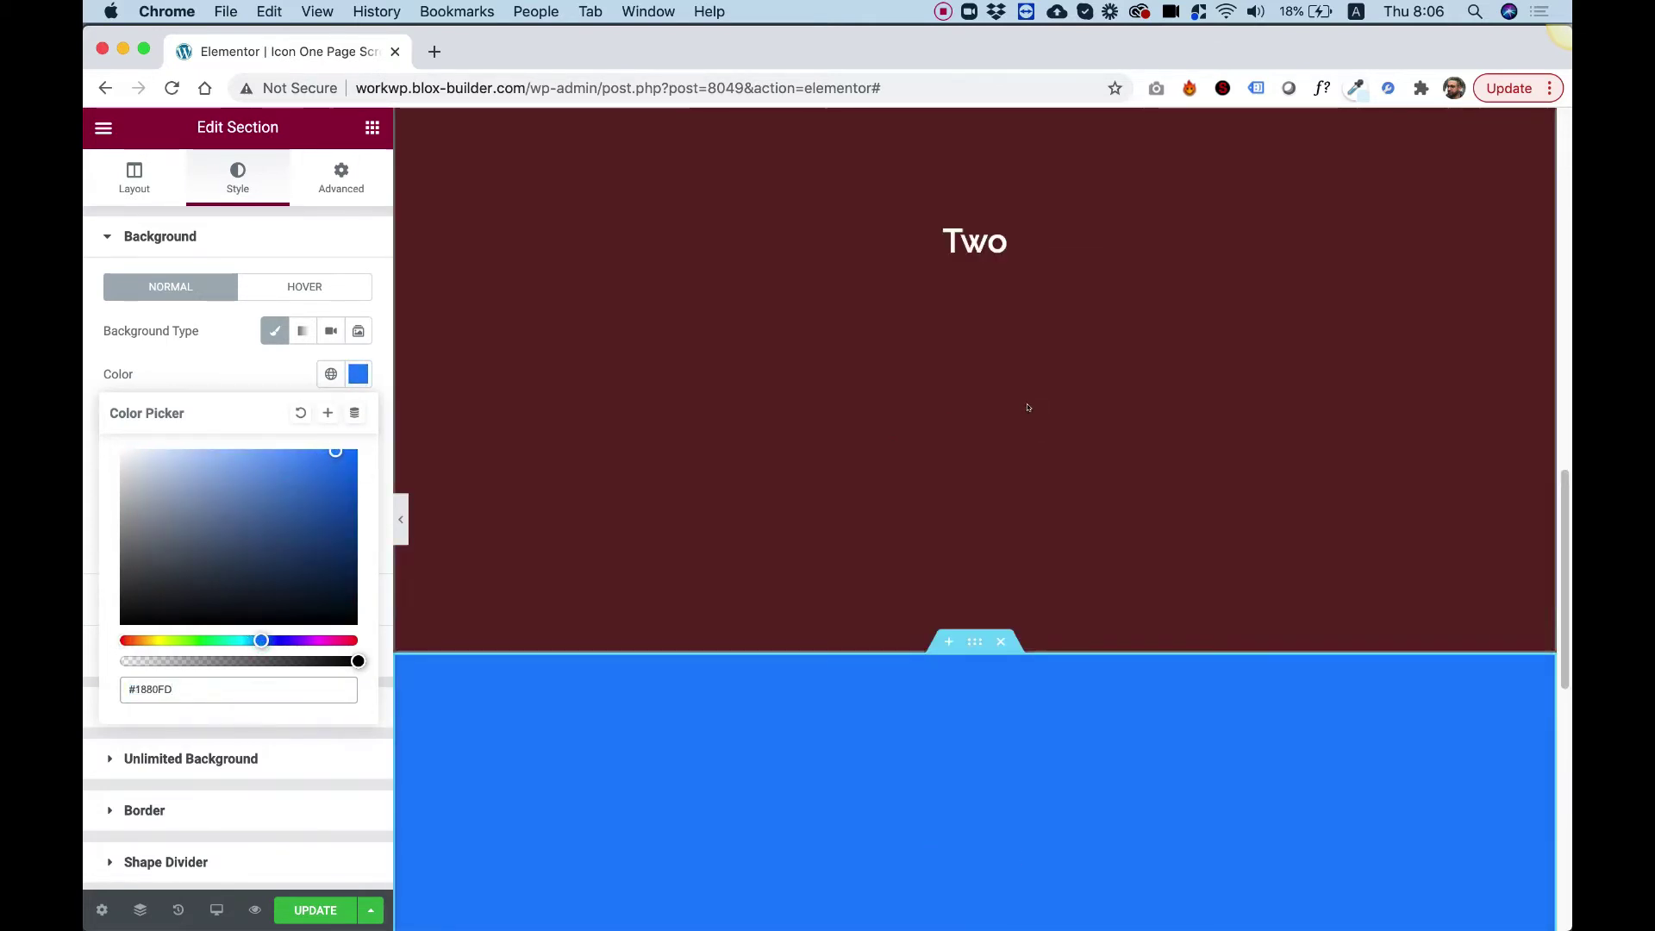
scroll(1027, 411, down, 5)
scroll(1012, 402, up, 2)
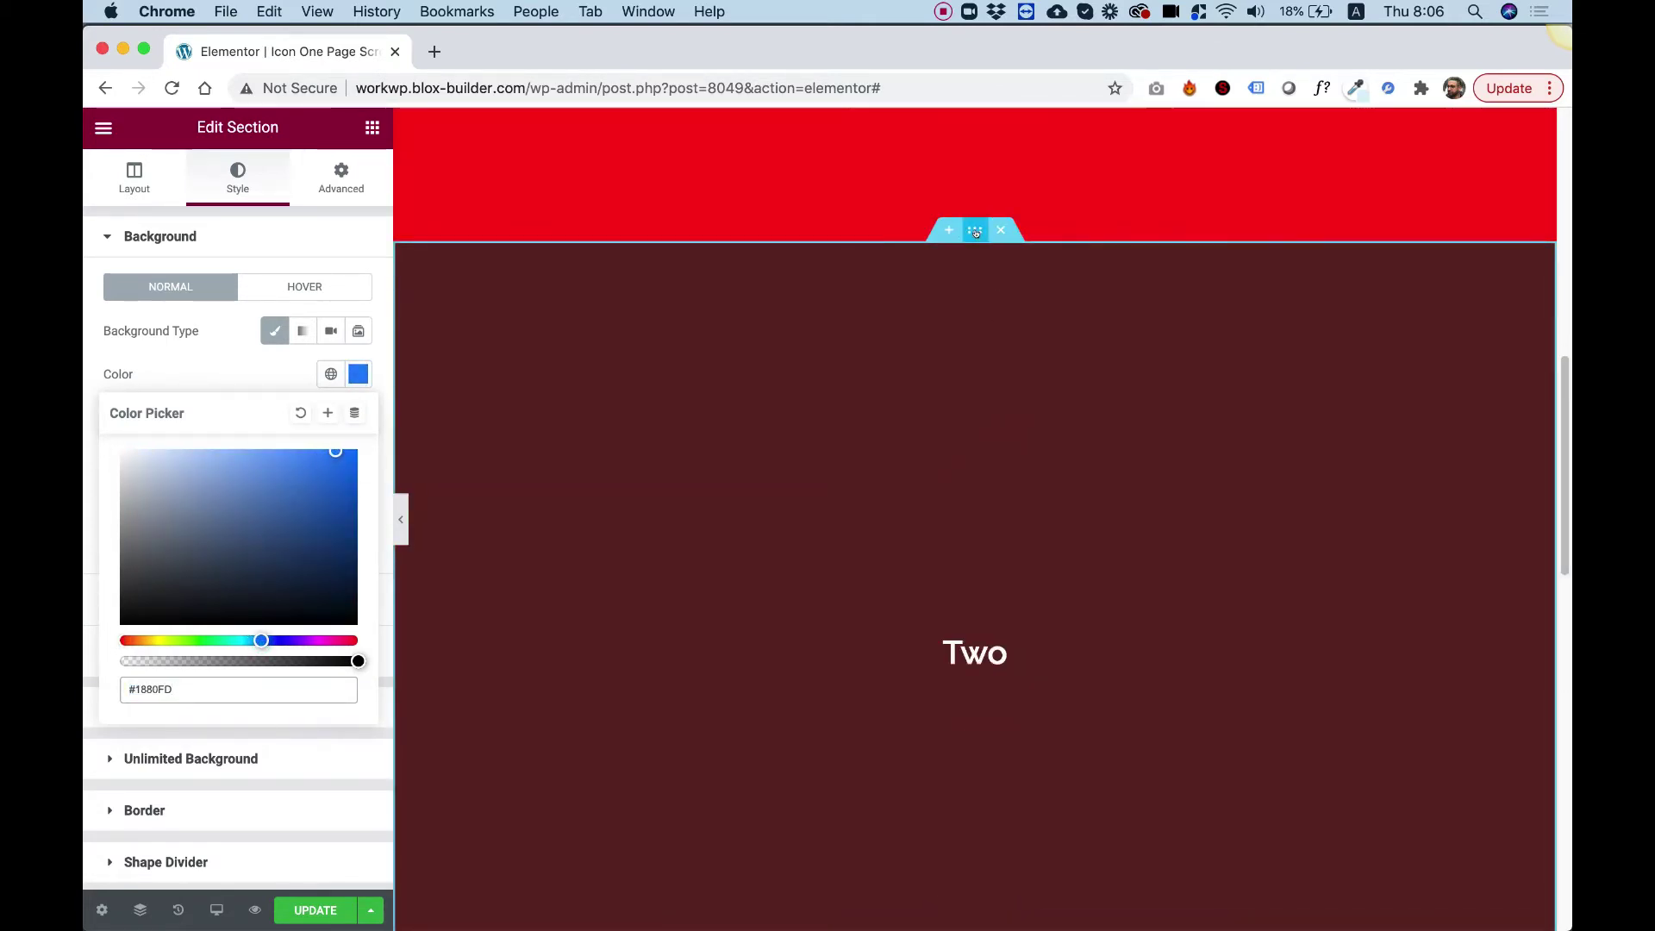
Step: Change section Two's background to light cyan #3CC7E6
click(975, 231)
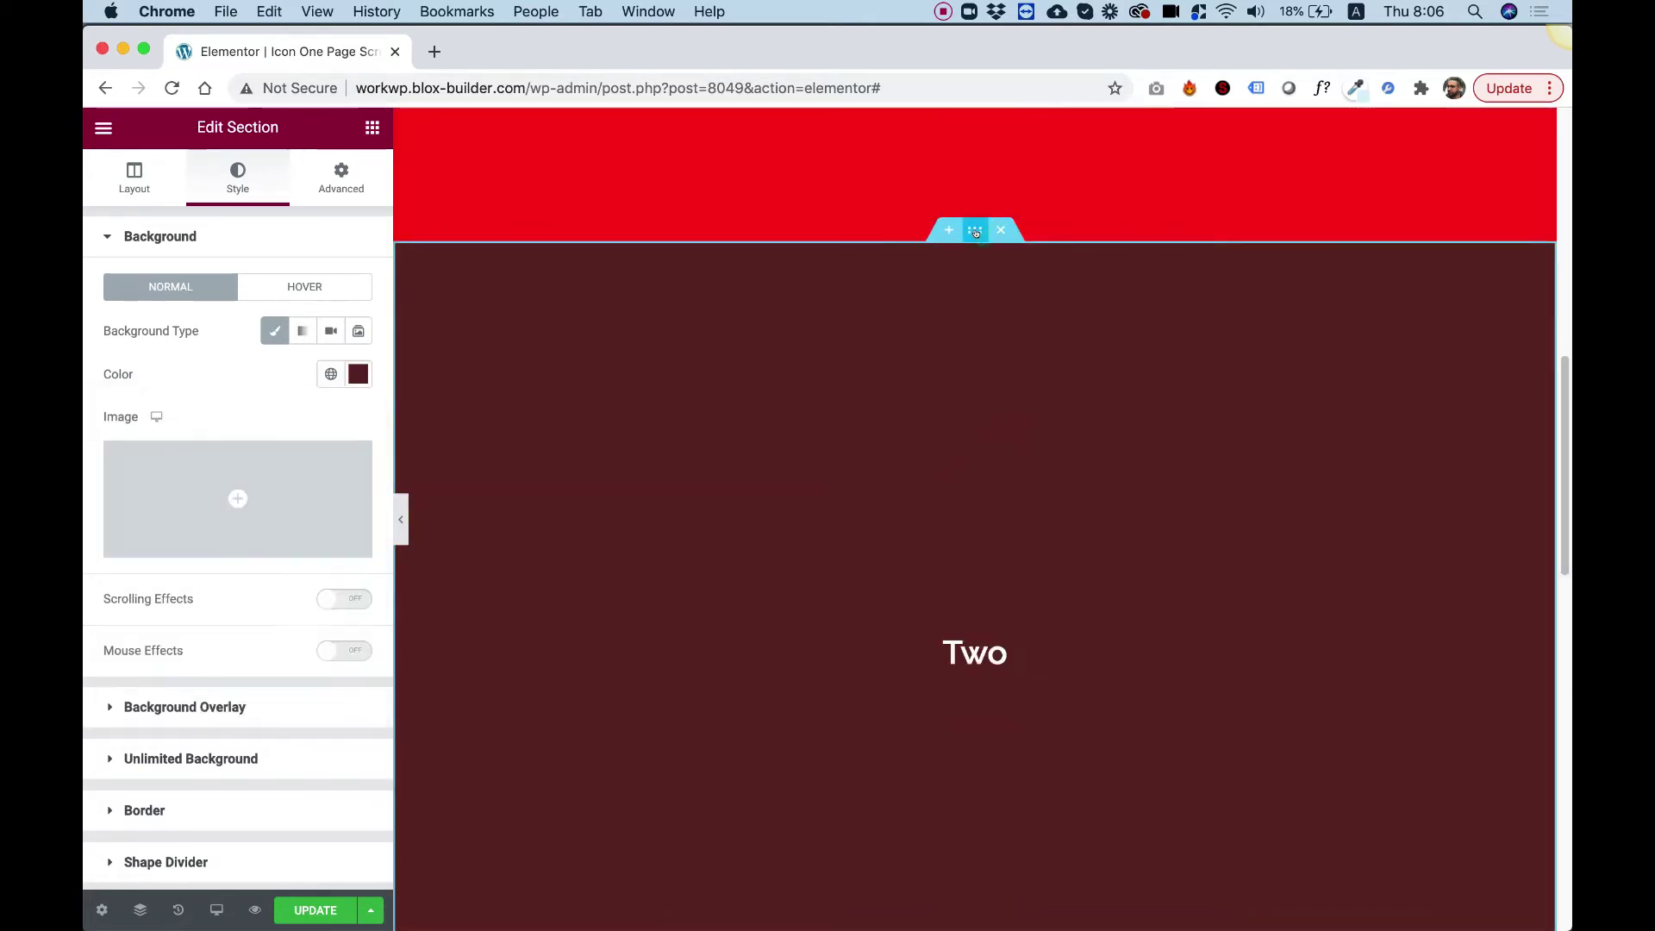
click(356, 377)
drag(235, 640, 247, 640)
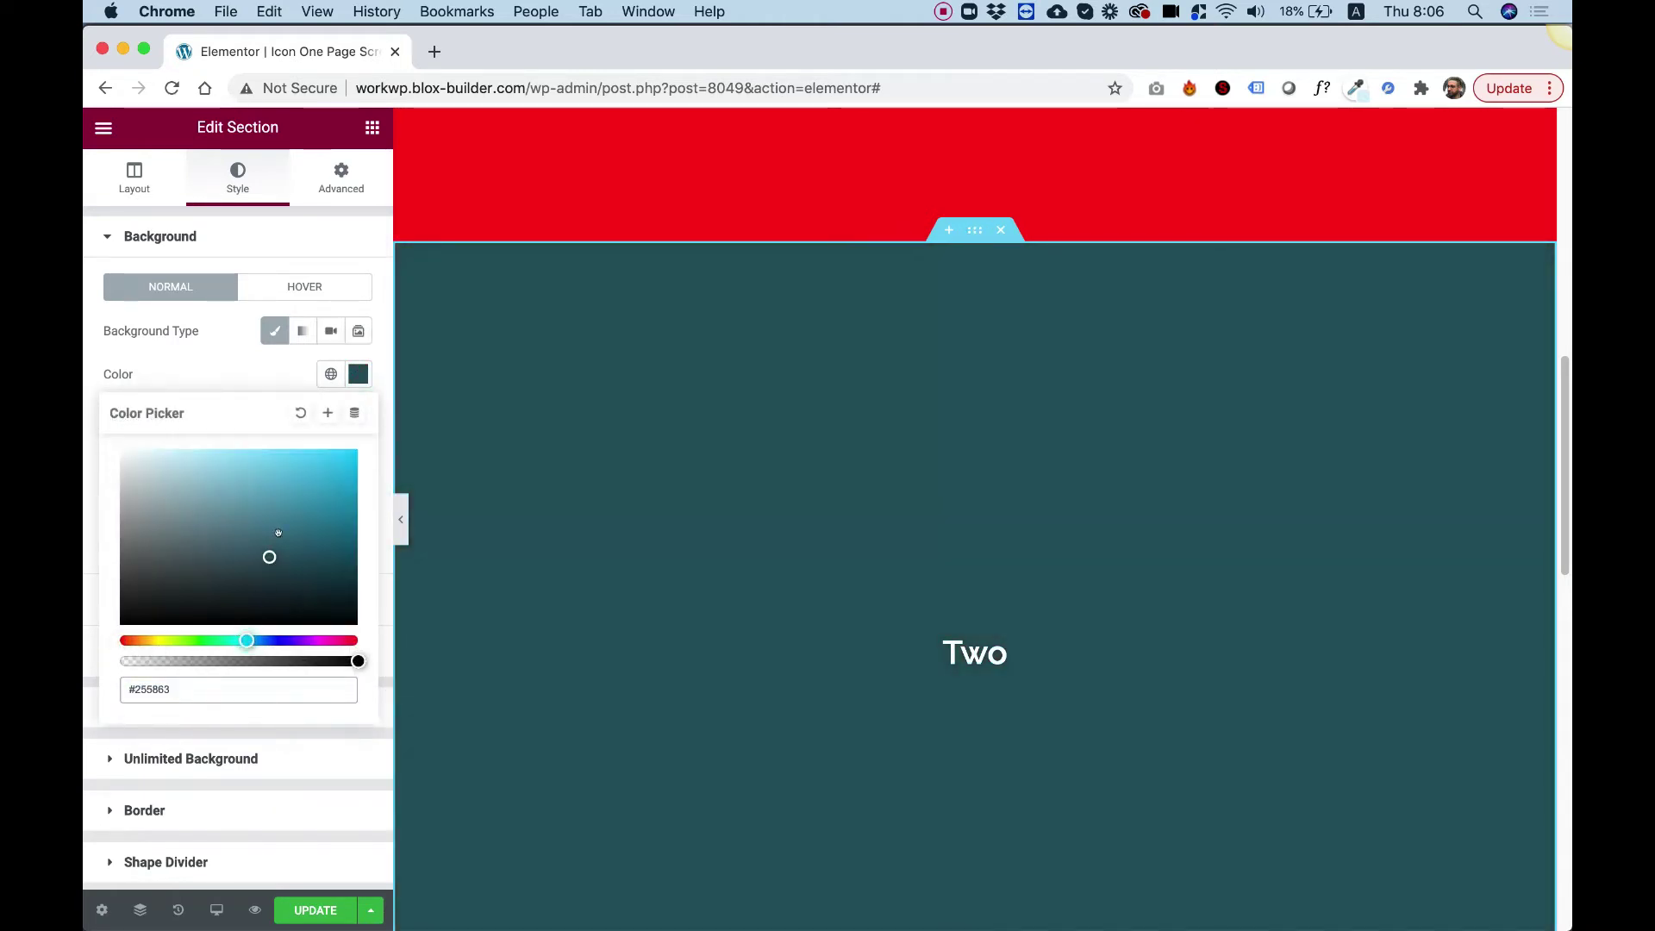
click(295, 467)
scroll(592, 469, down, 5)
scroll(794, 520, up, 5)
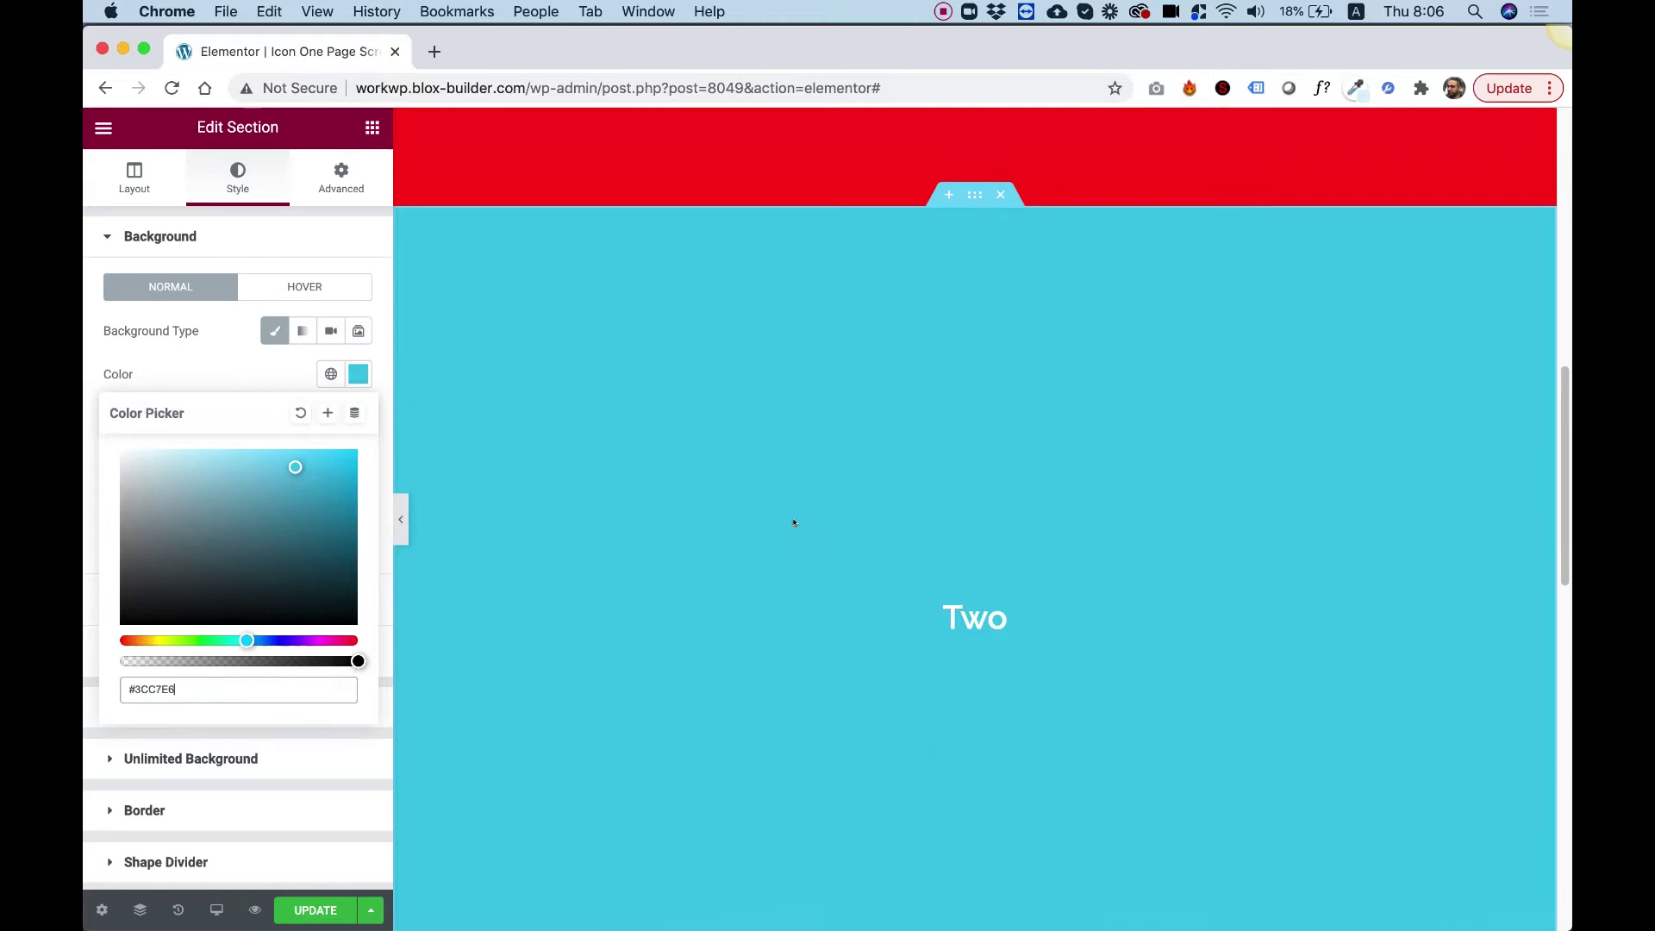
scroll(794, 522, up, 8)
scroll(793, 526, down, 15)
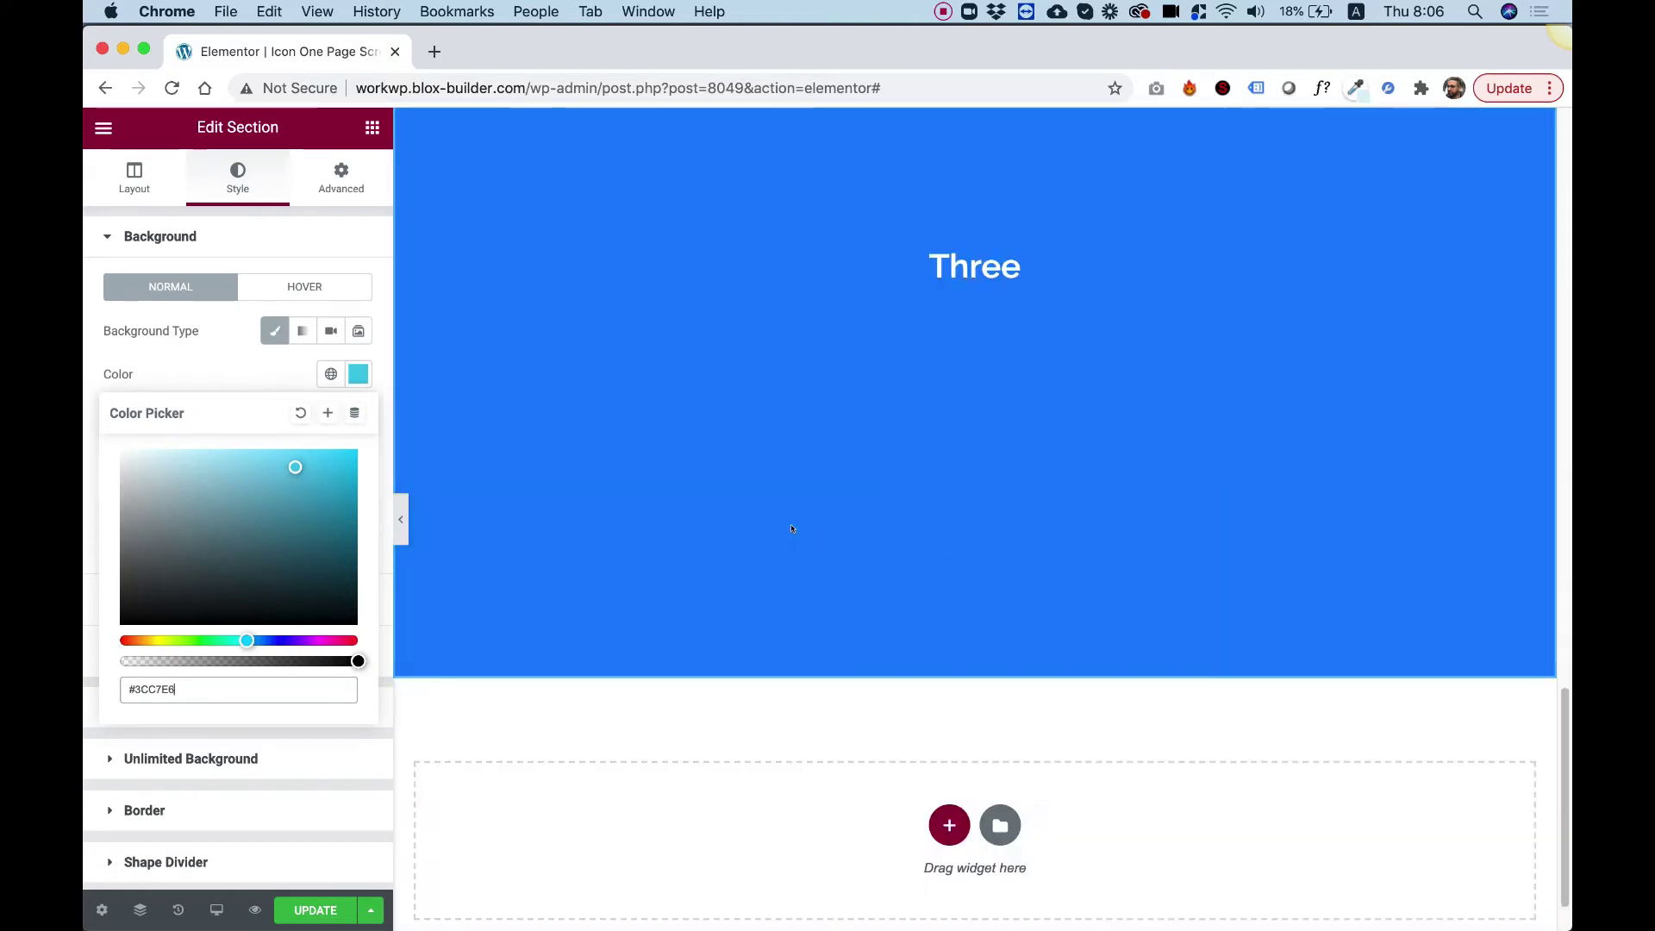
scroll(792, 528, up, 15)
scroll(789, 528, down, 4)
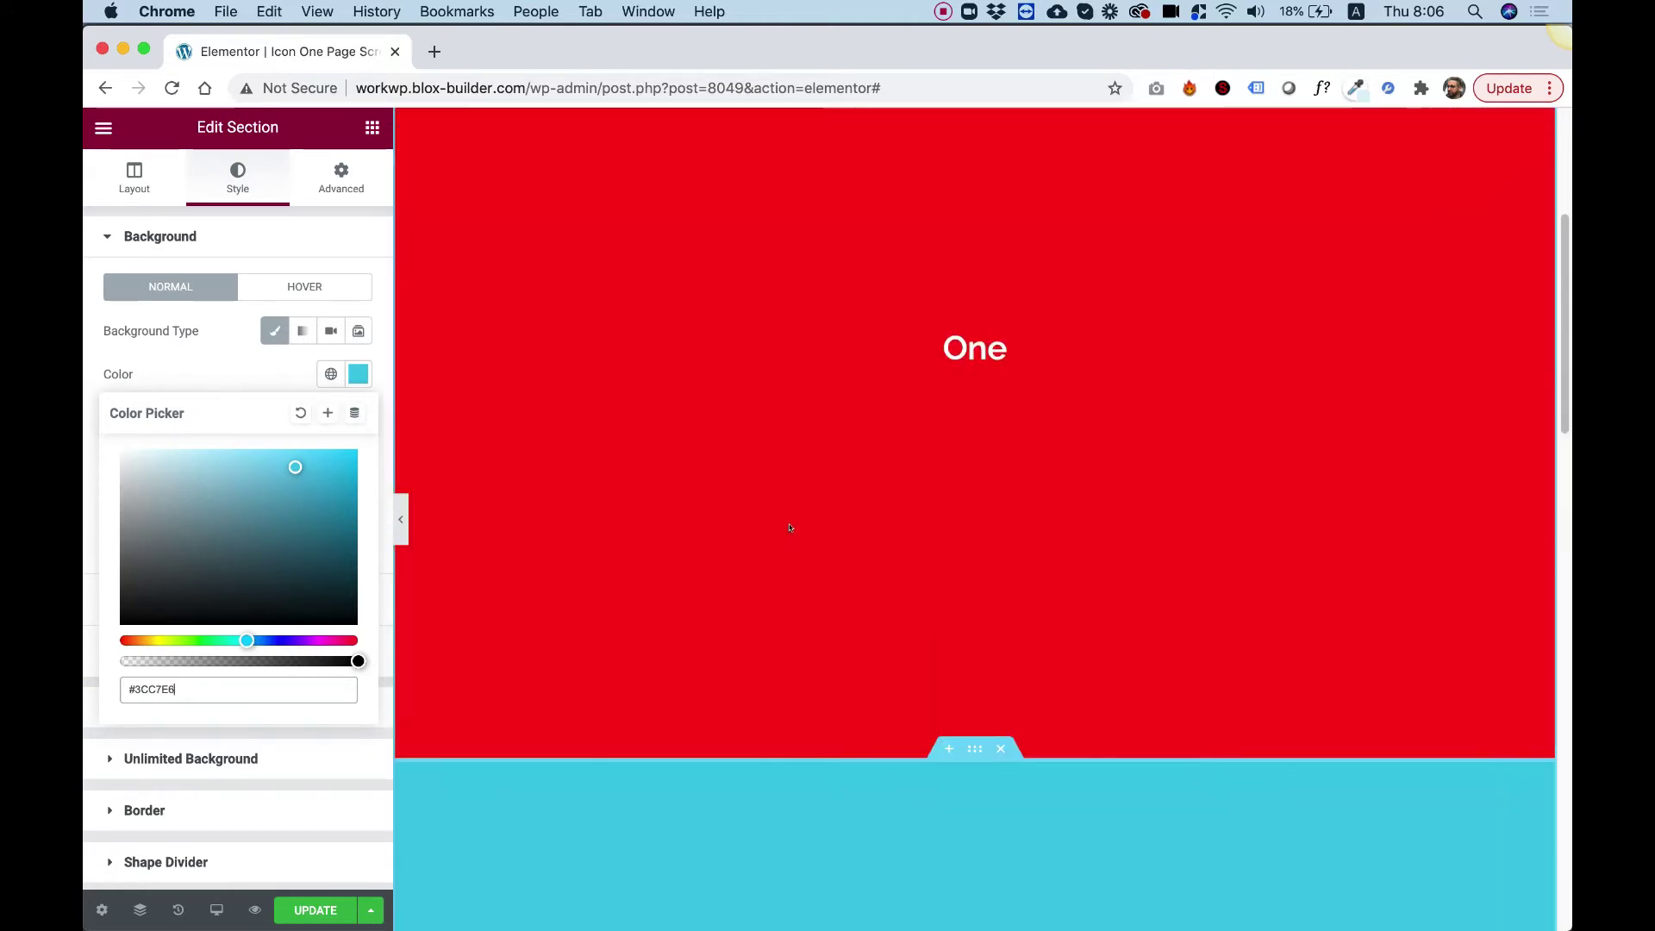
scroll(845, 408, up, 4)
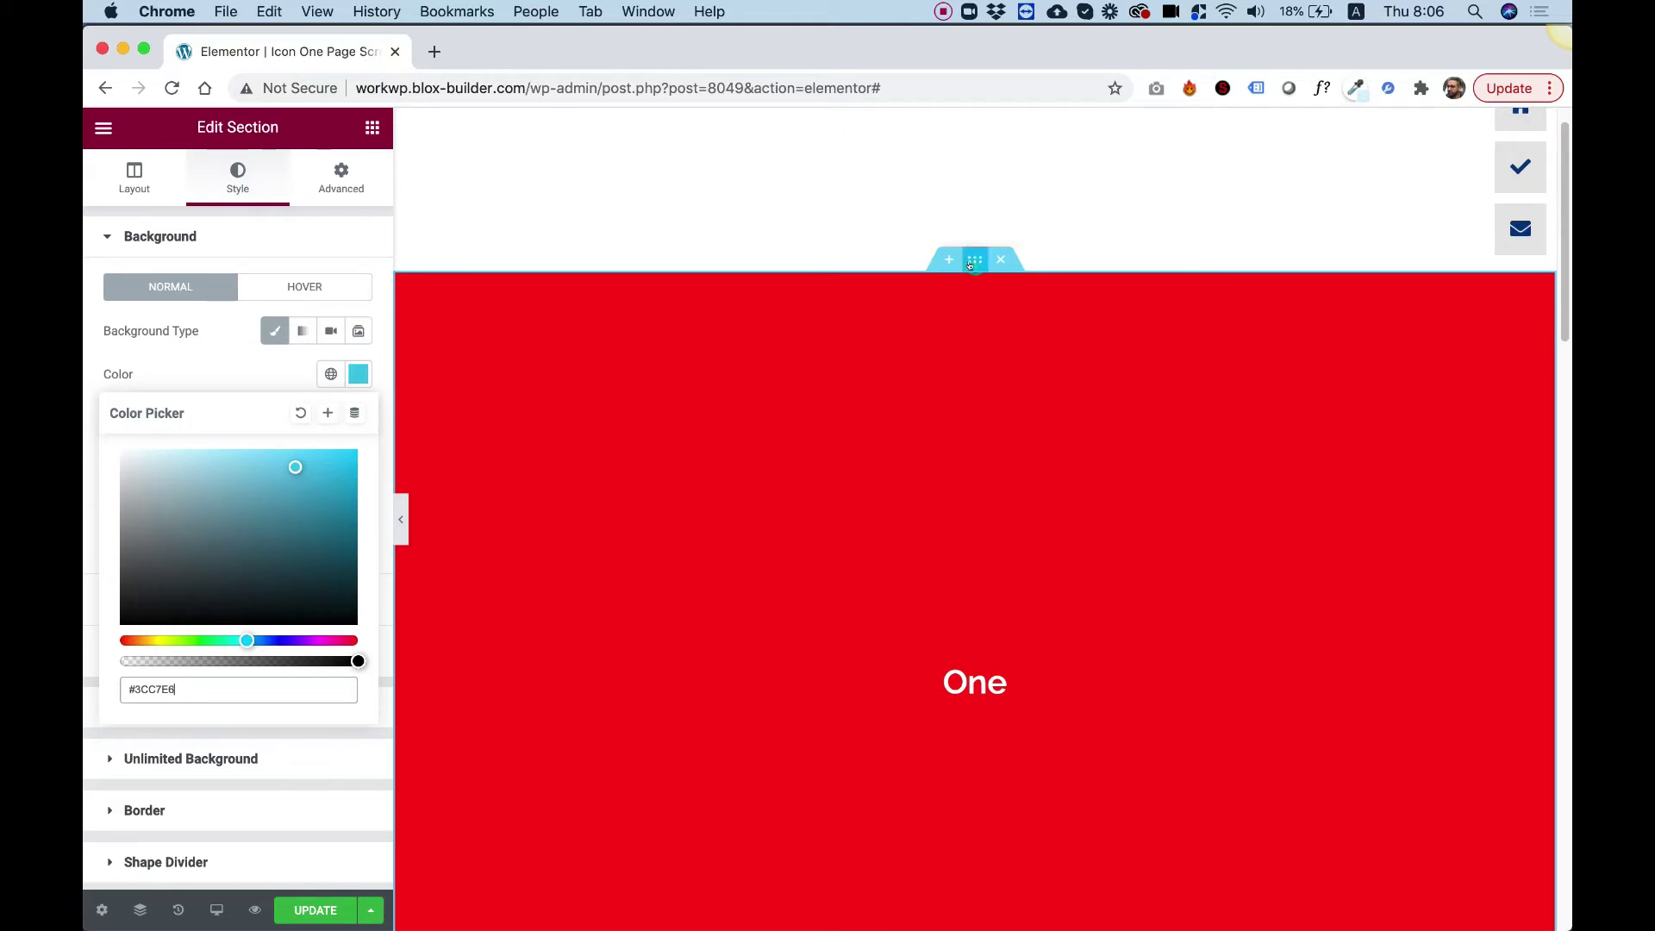
Step: Give sections One and Two the CSS IDs 'one' and 'two' under Advanced
click(970, 264)
click(339, 179)
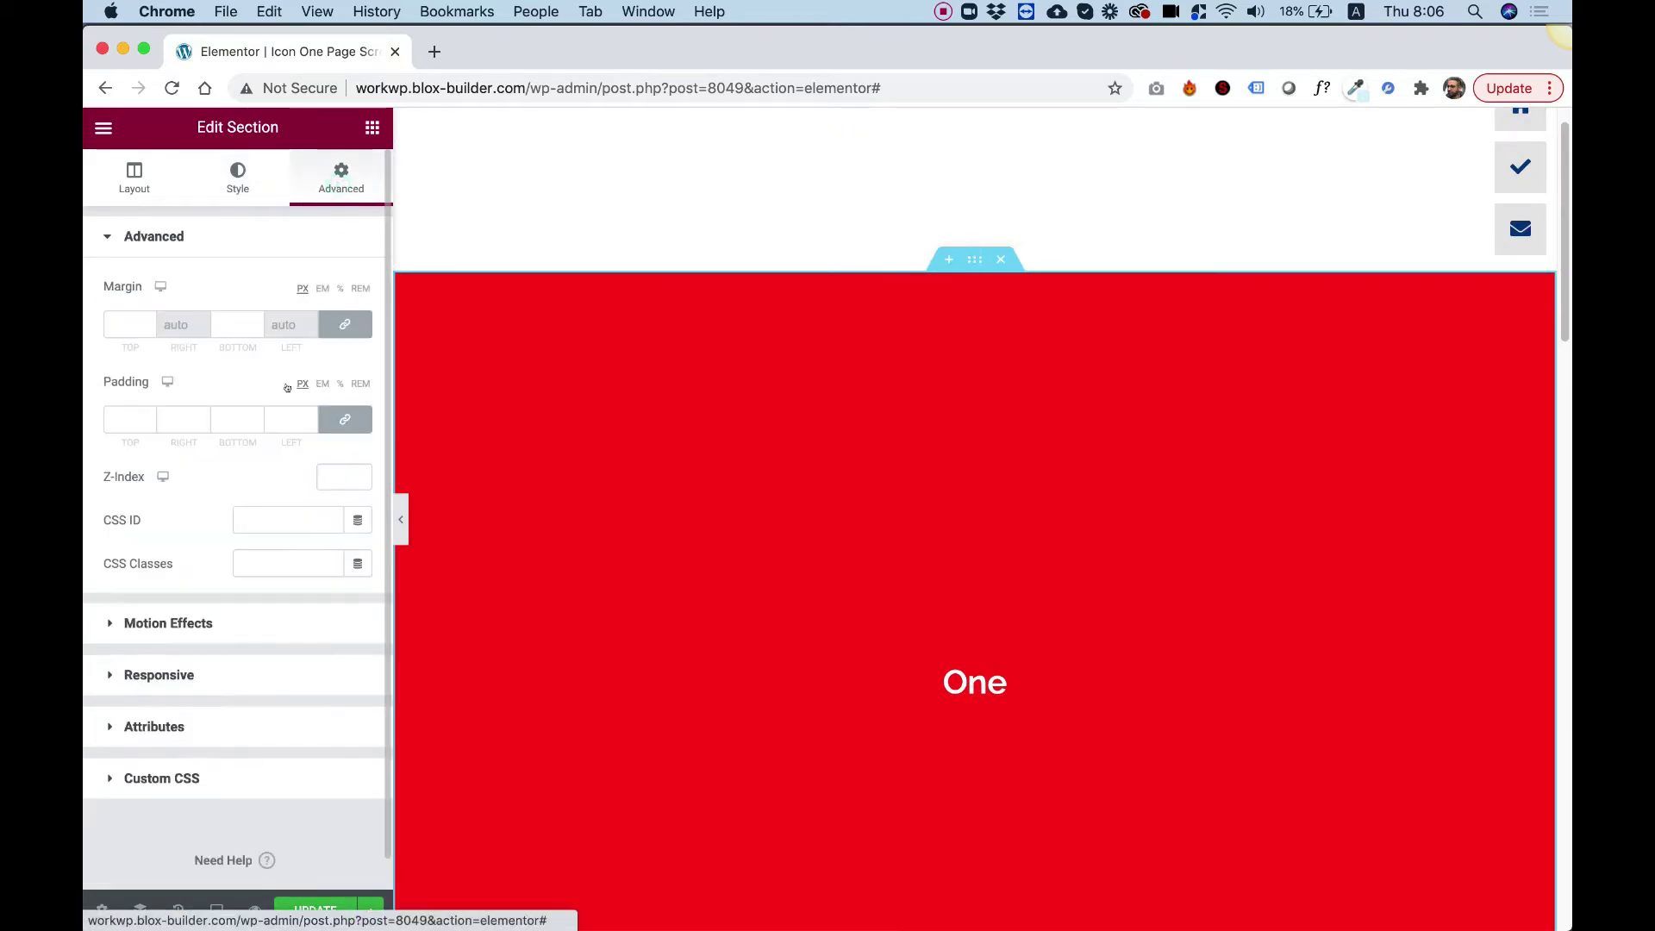
click(276, 519)
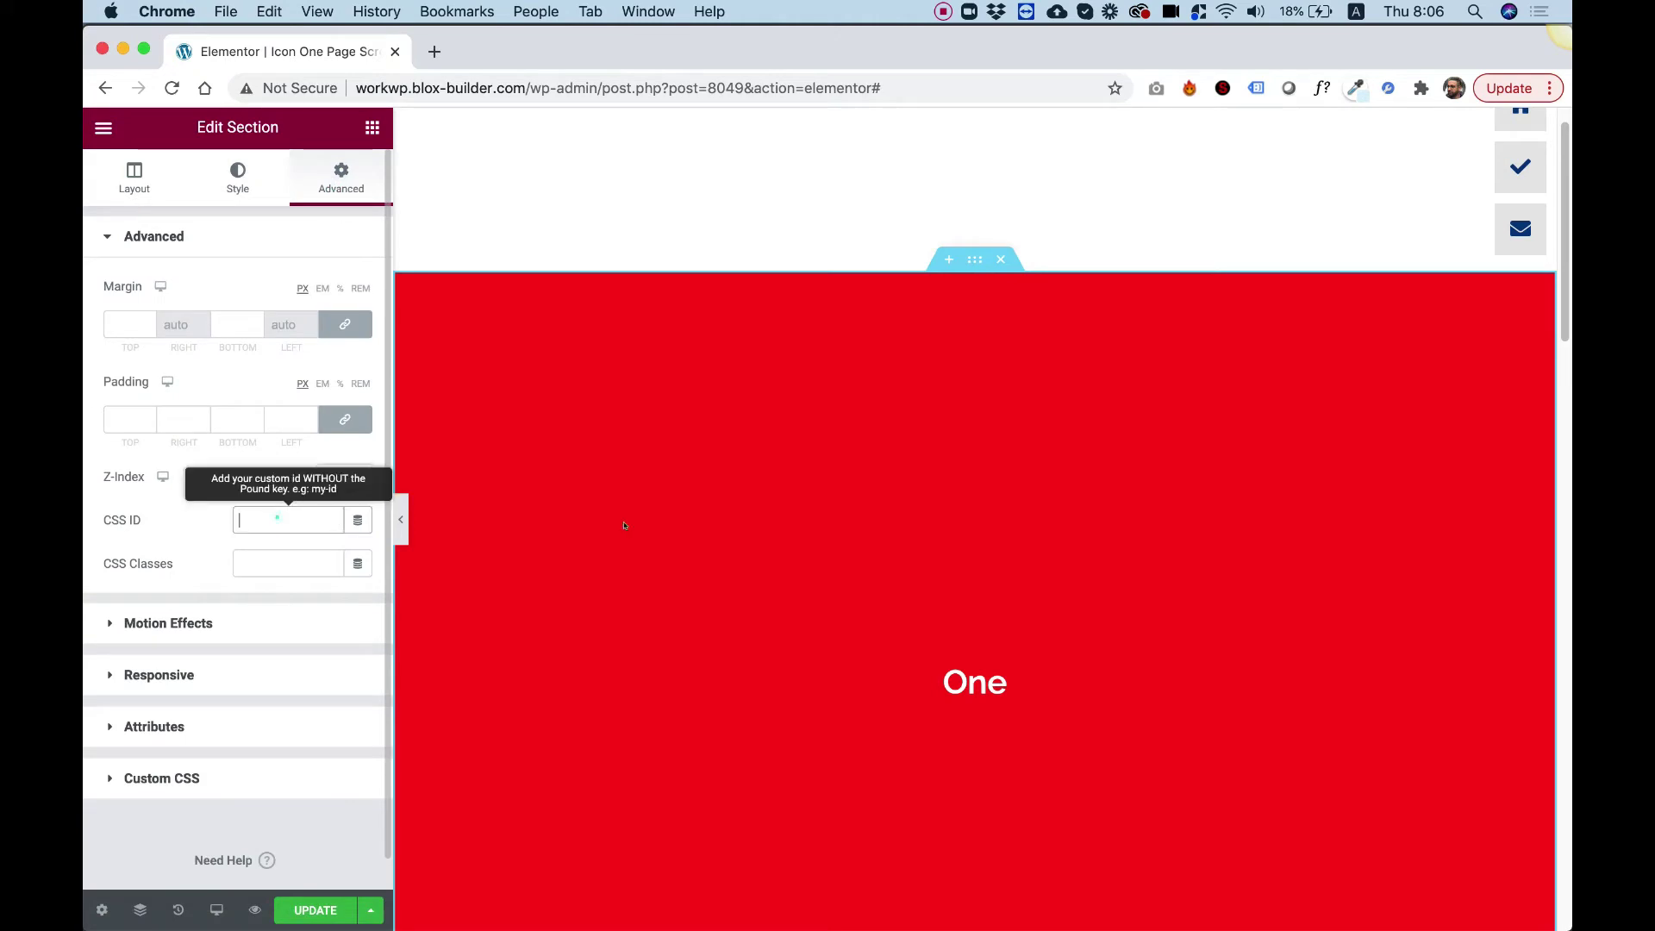
click(938, 492)
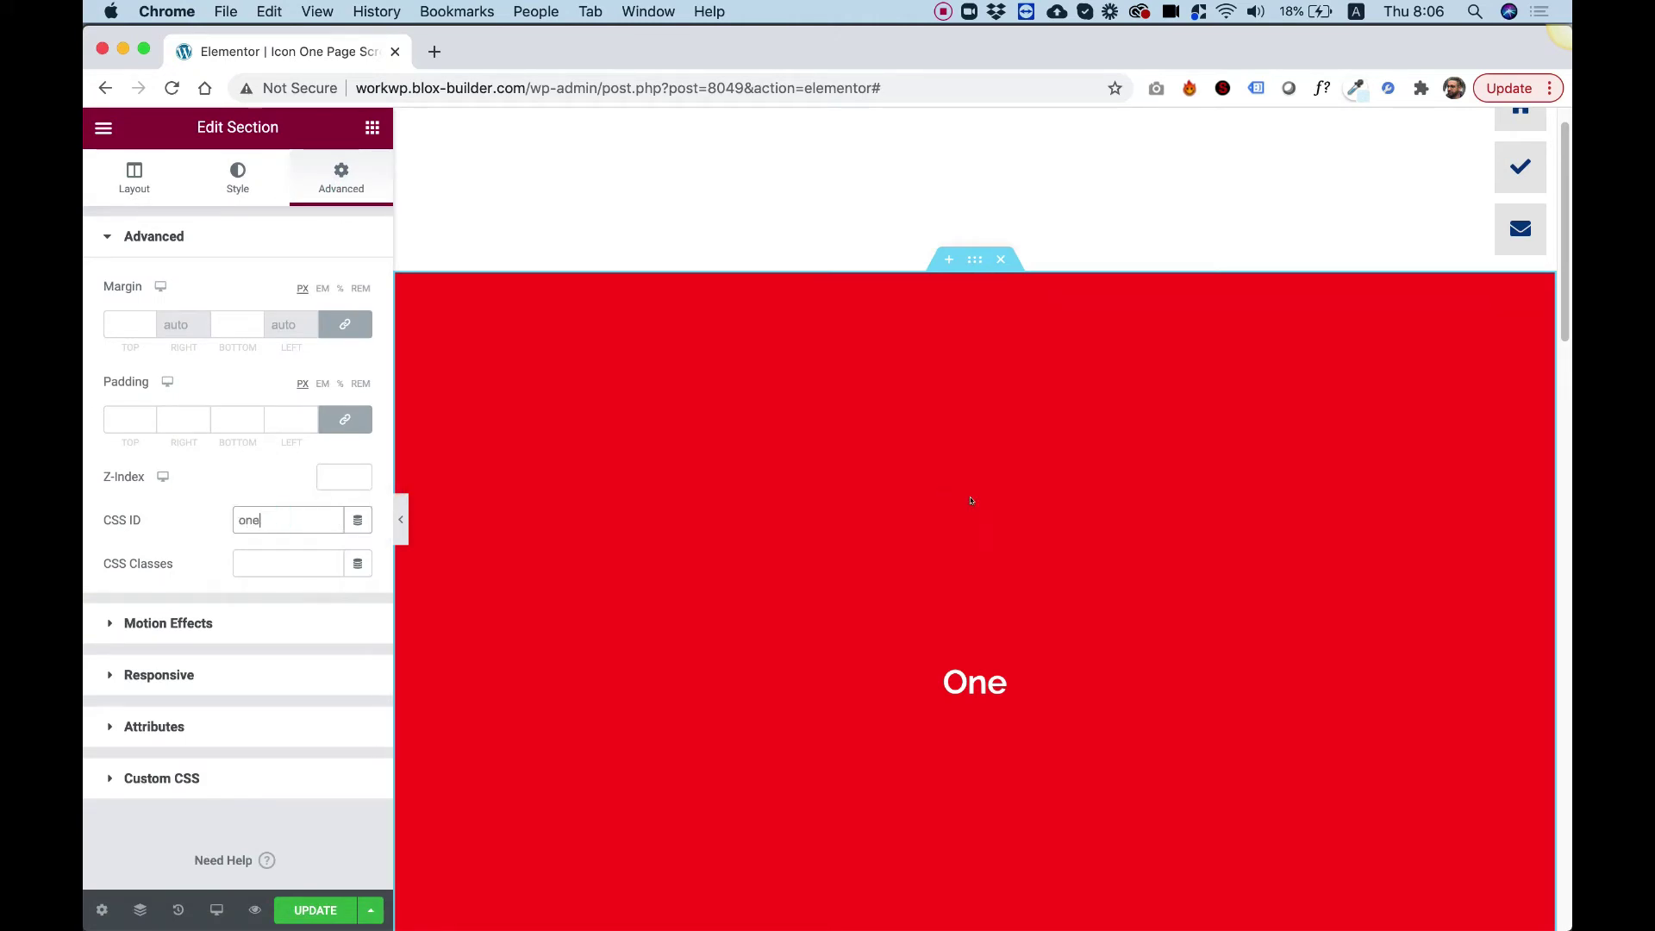
scroll(970, 500, down, 9)
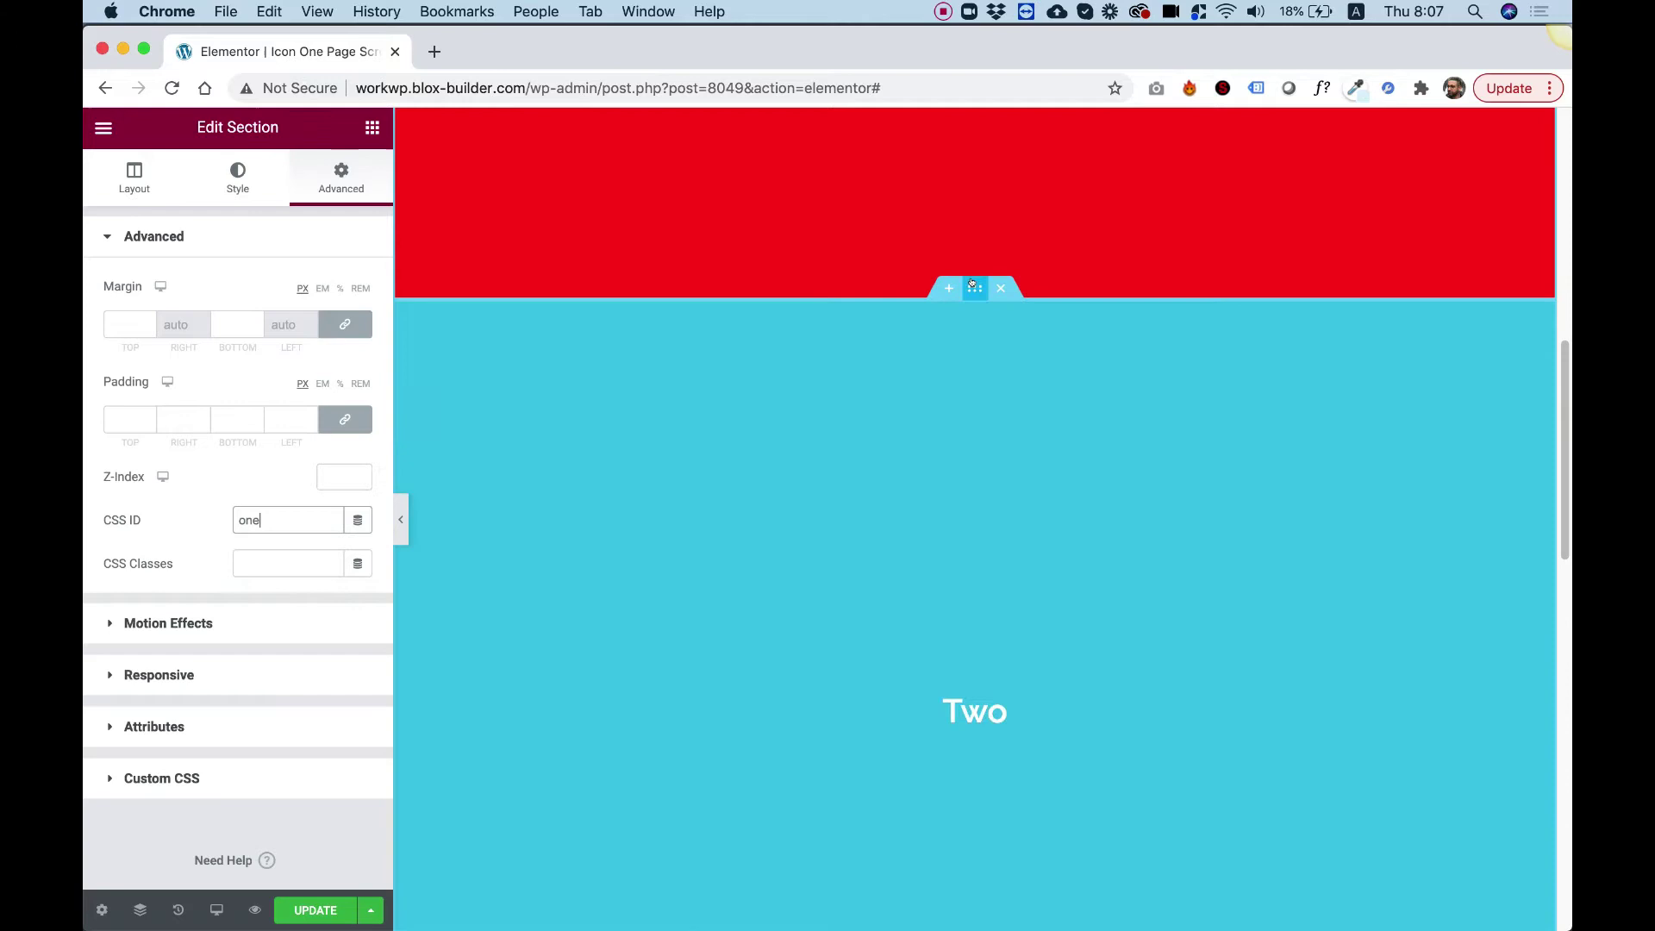
click(973, 287)
click(340, 186)
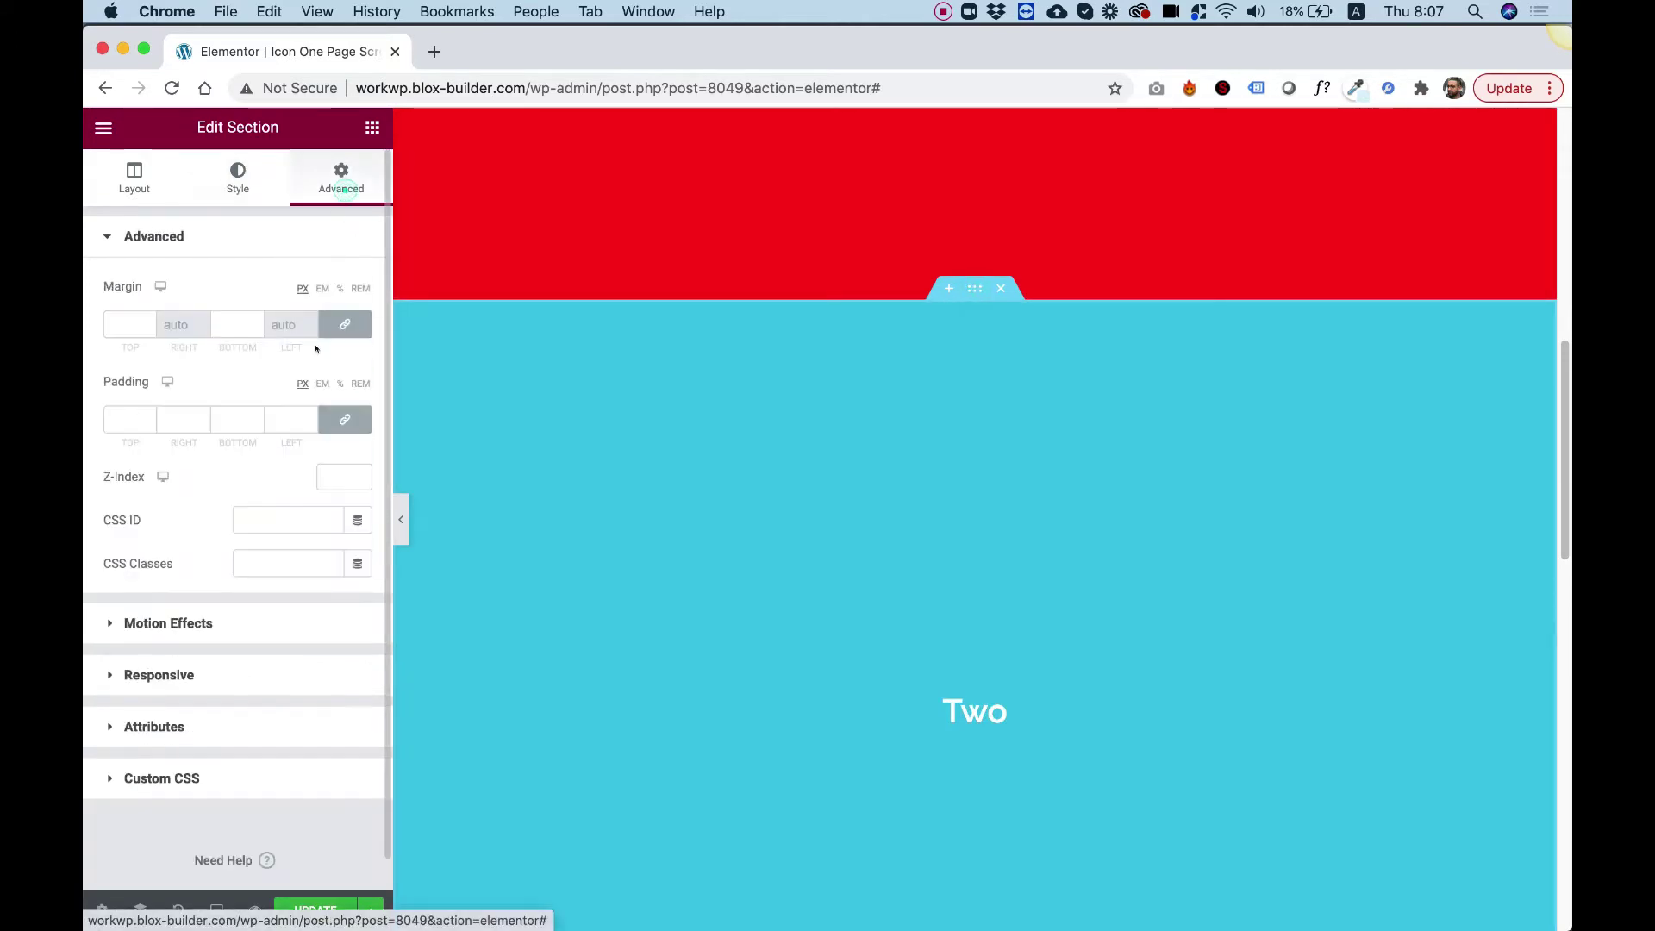
click(279, 522)
click(274, 519)
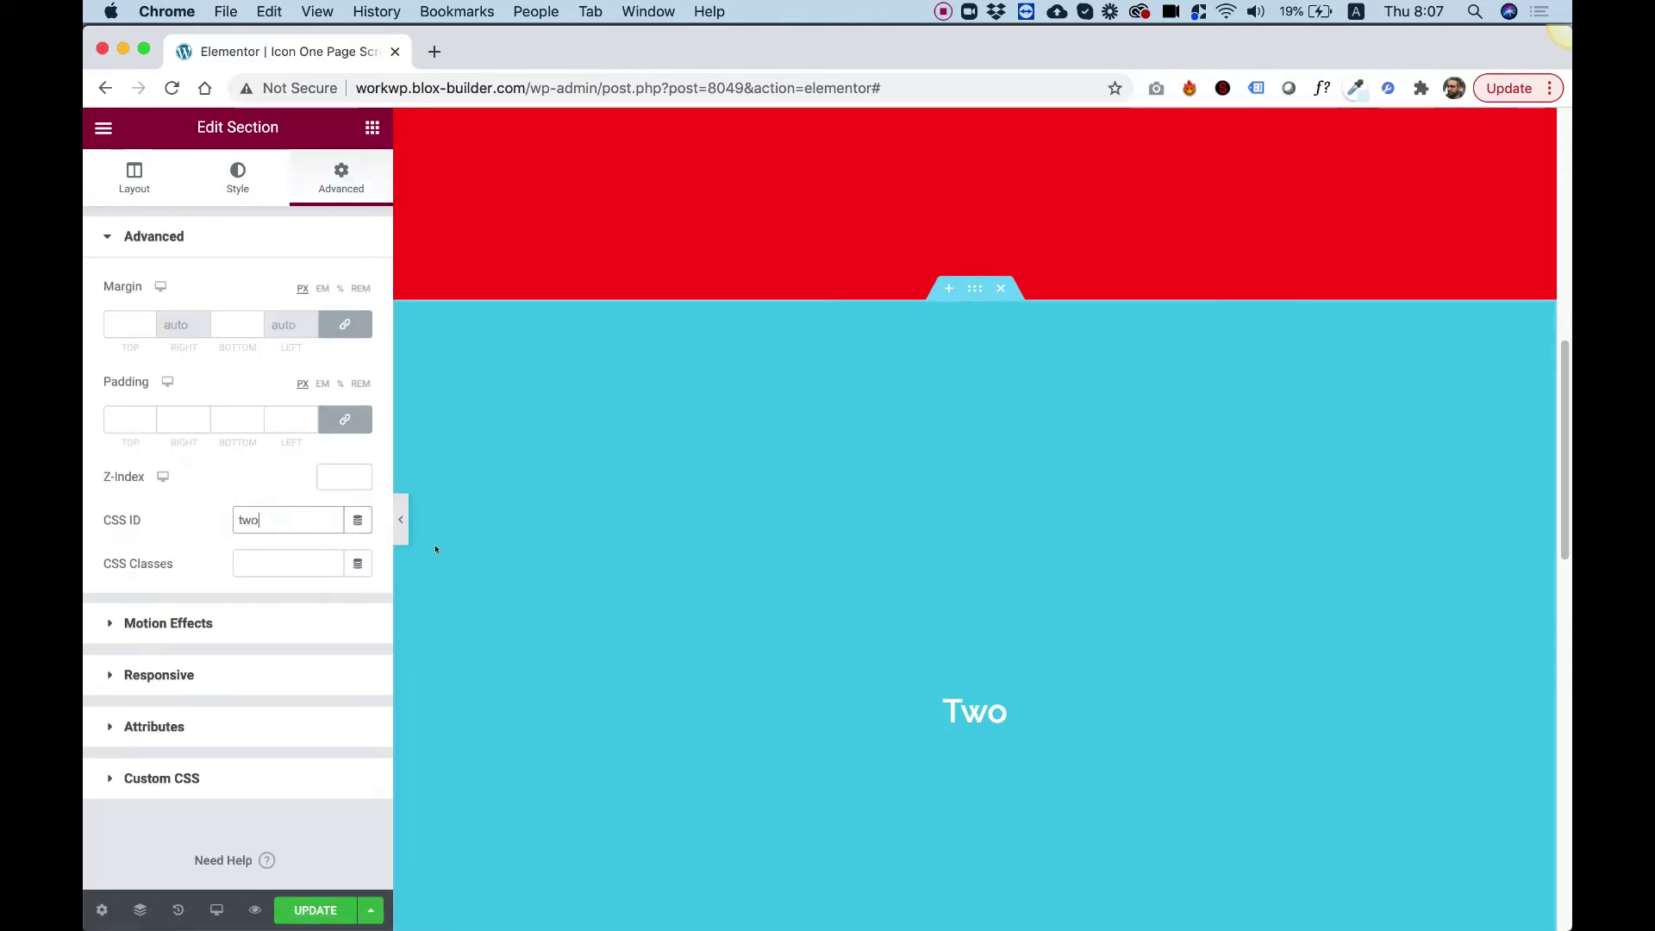
scroll(880, 757, down, 10)
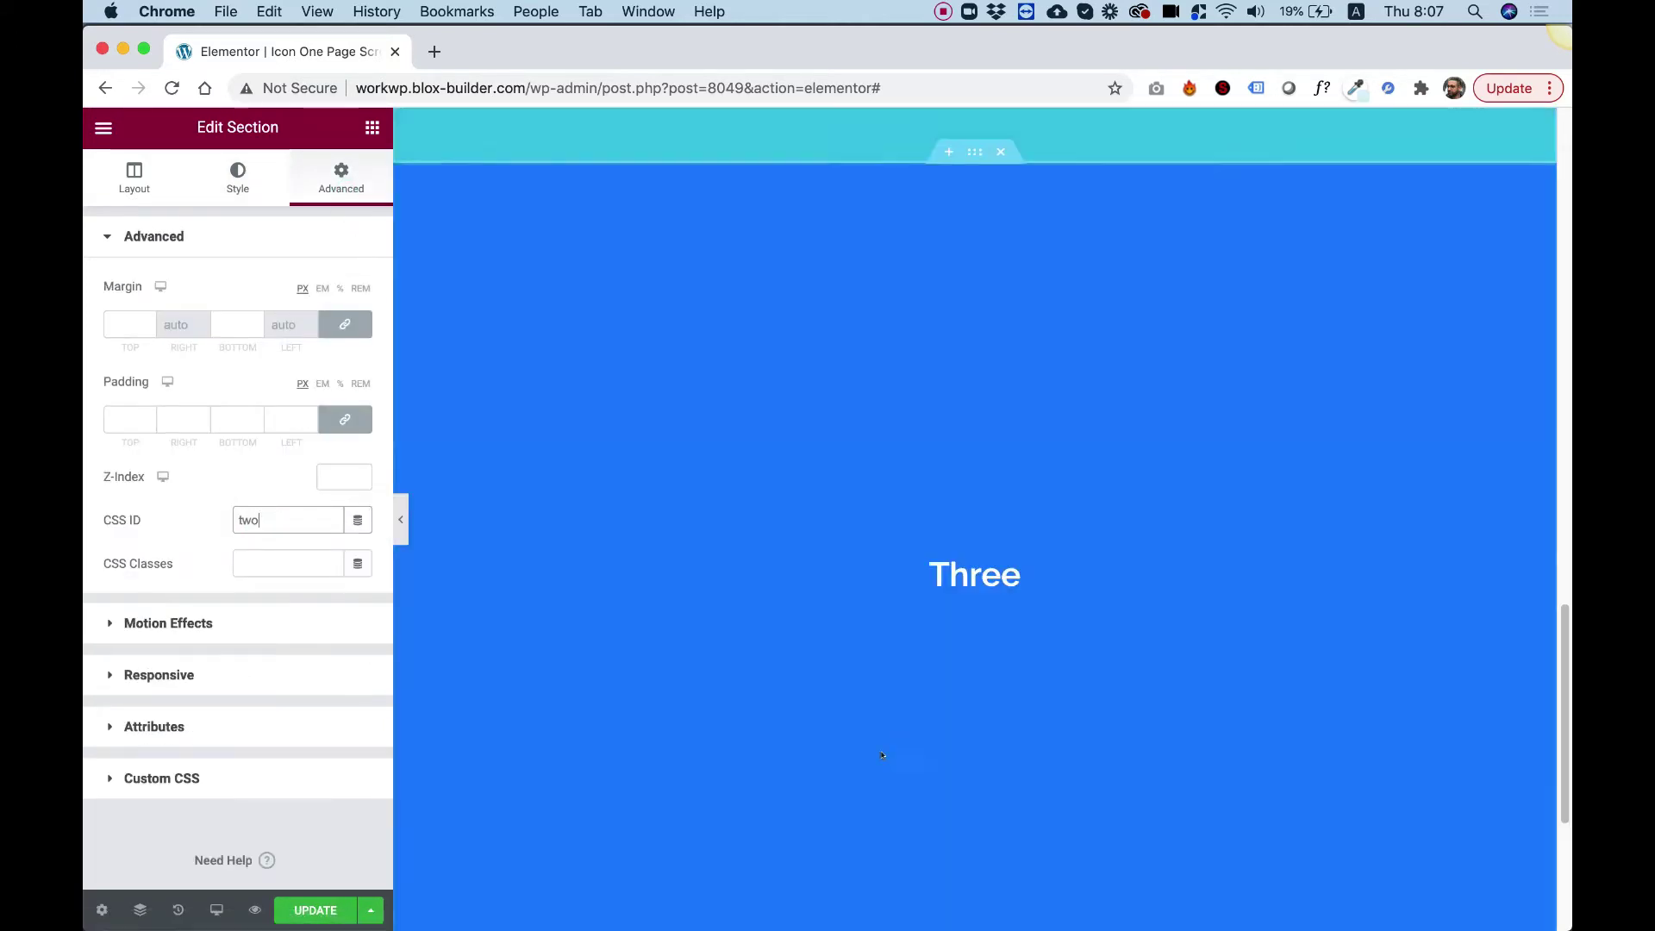
Step: Give section Three the CSS ID 'three', then select the scroll navigation widget
click(970, 153)
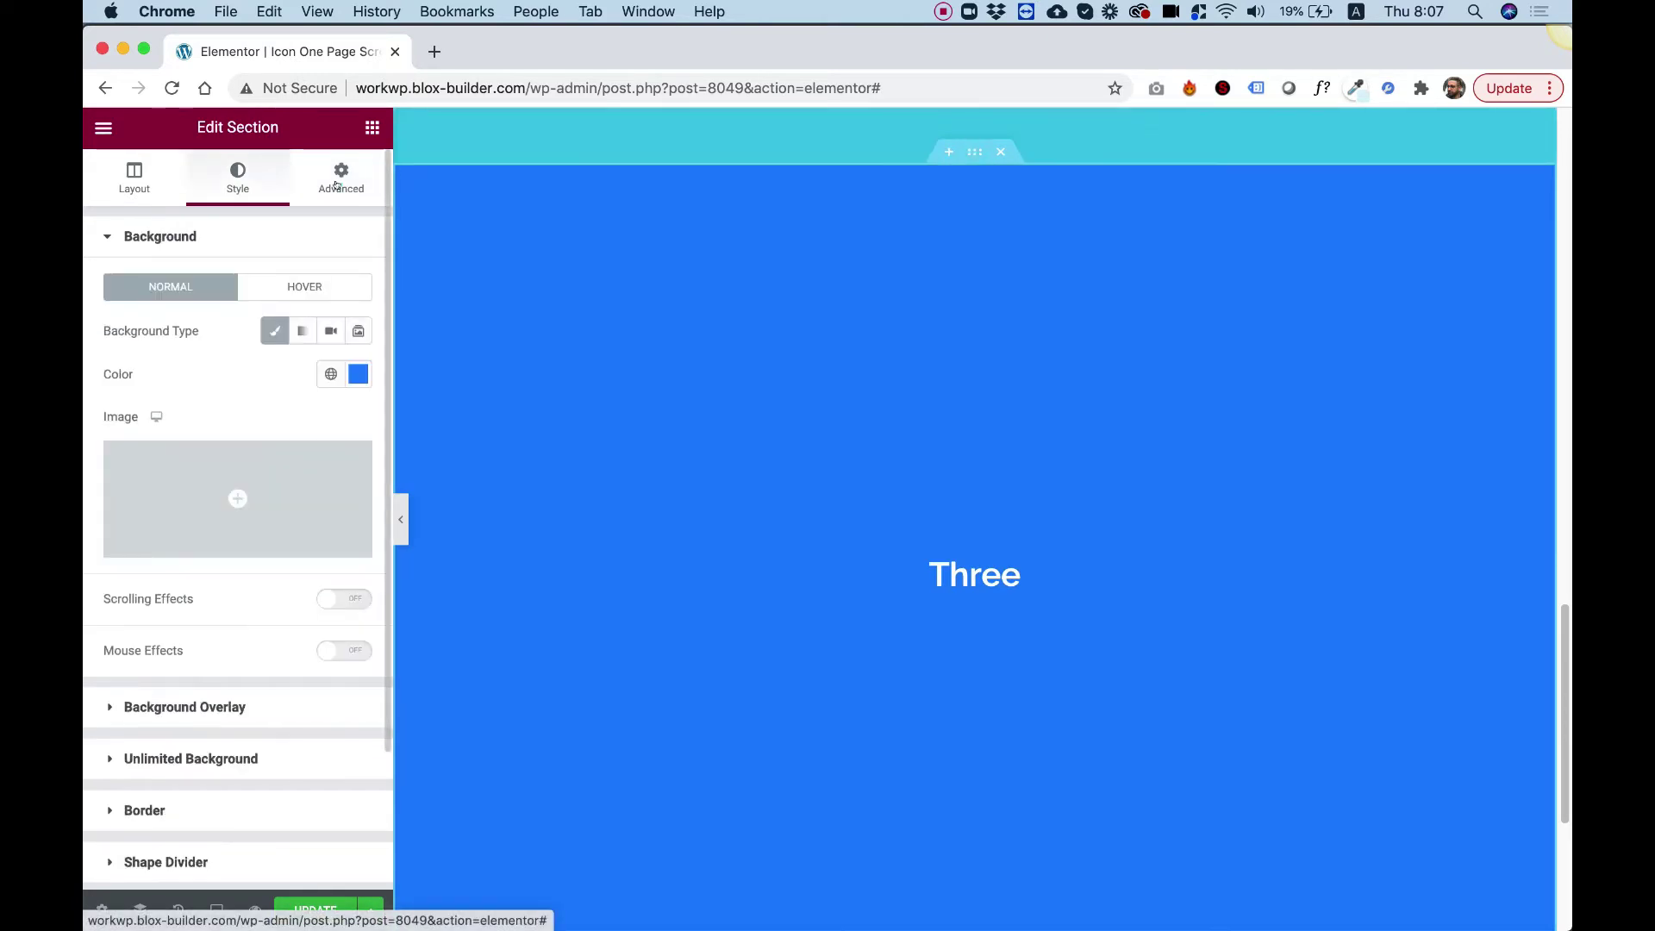
click(337, 185)
click(281, 519)
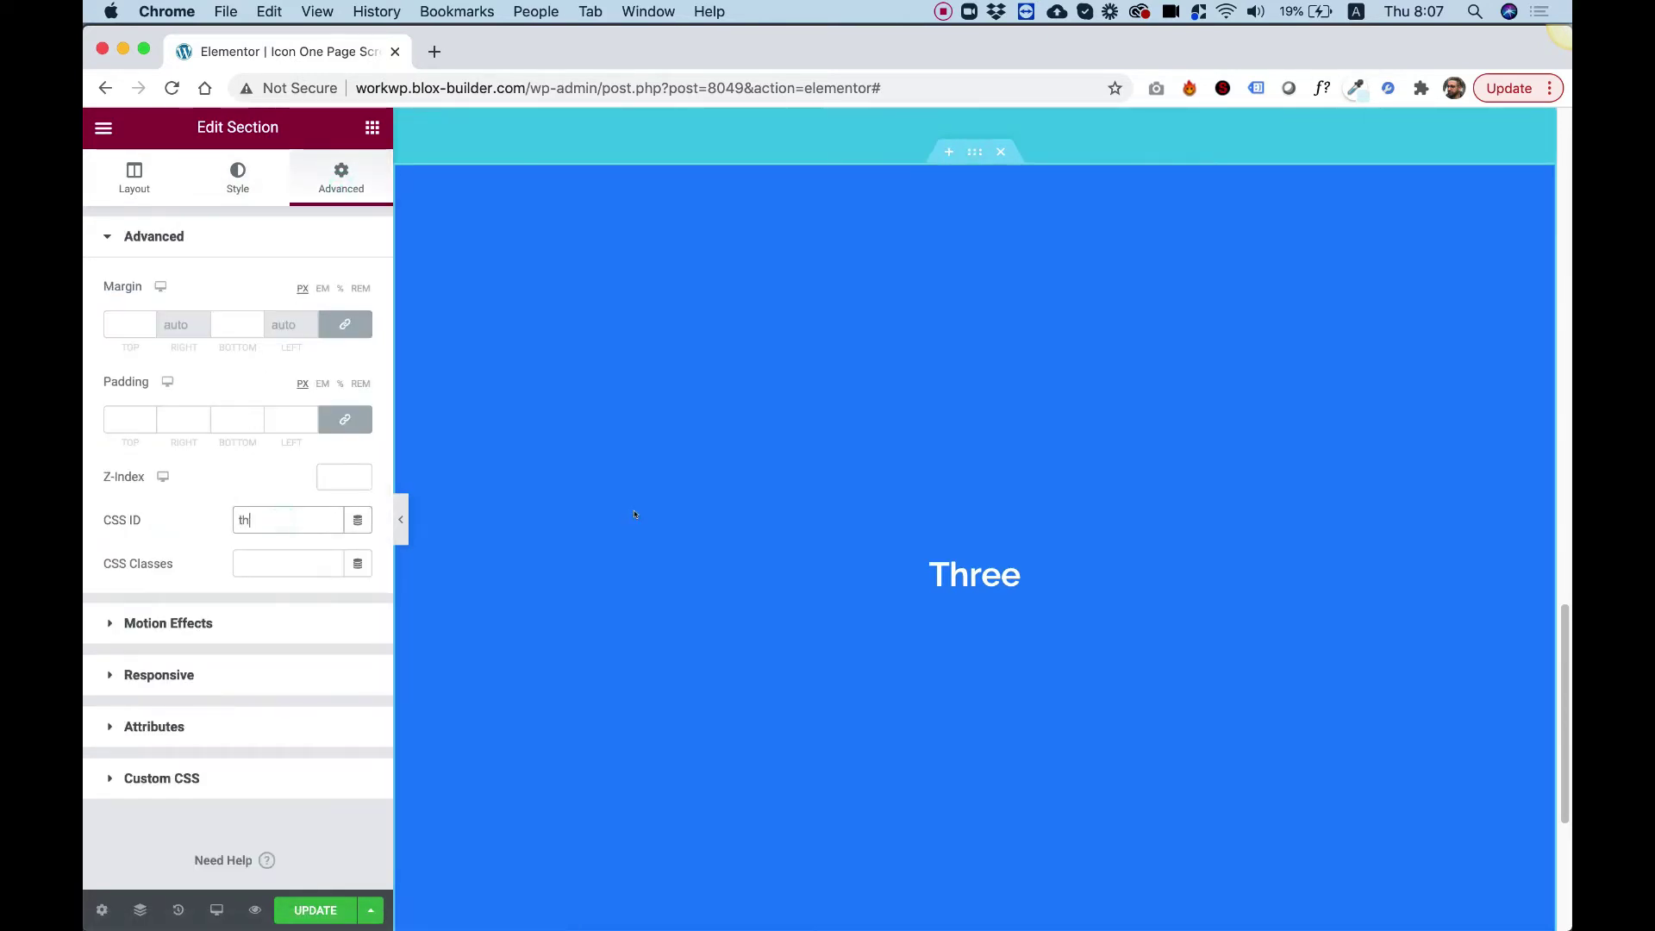
scroll(634, 515, up, 20)
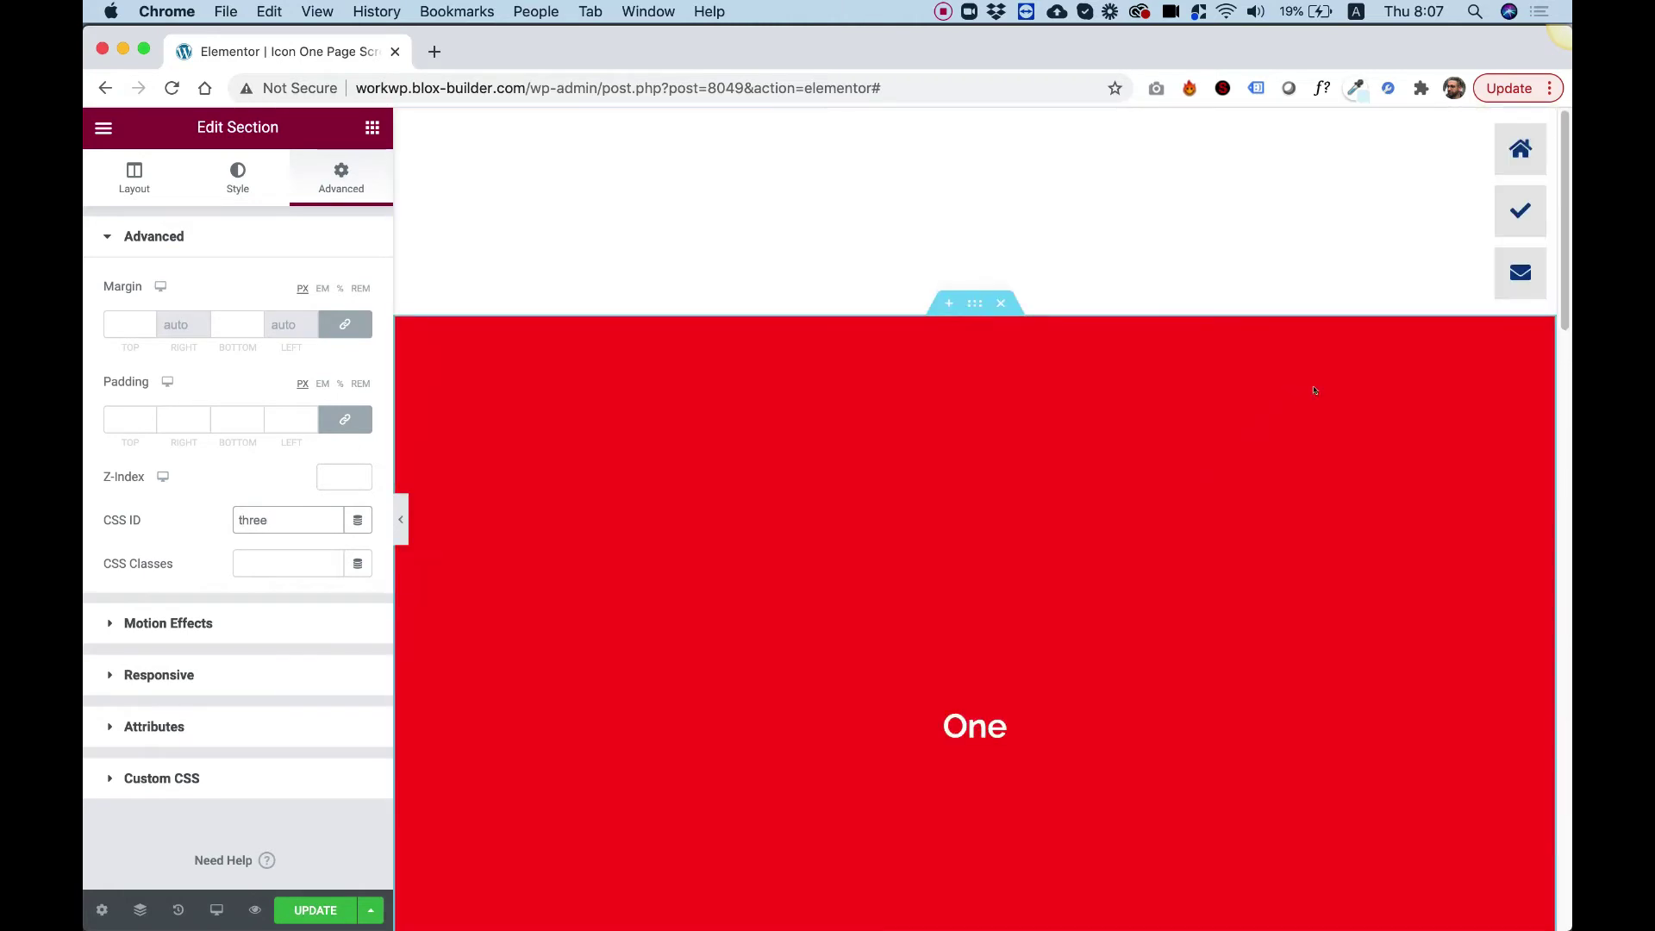
click(1213, 181)
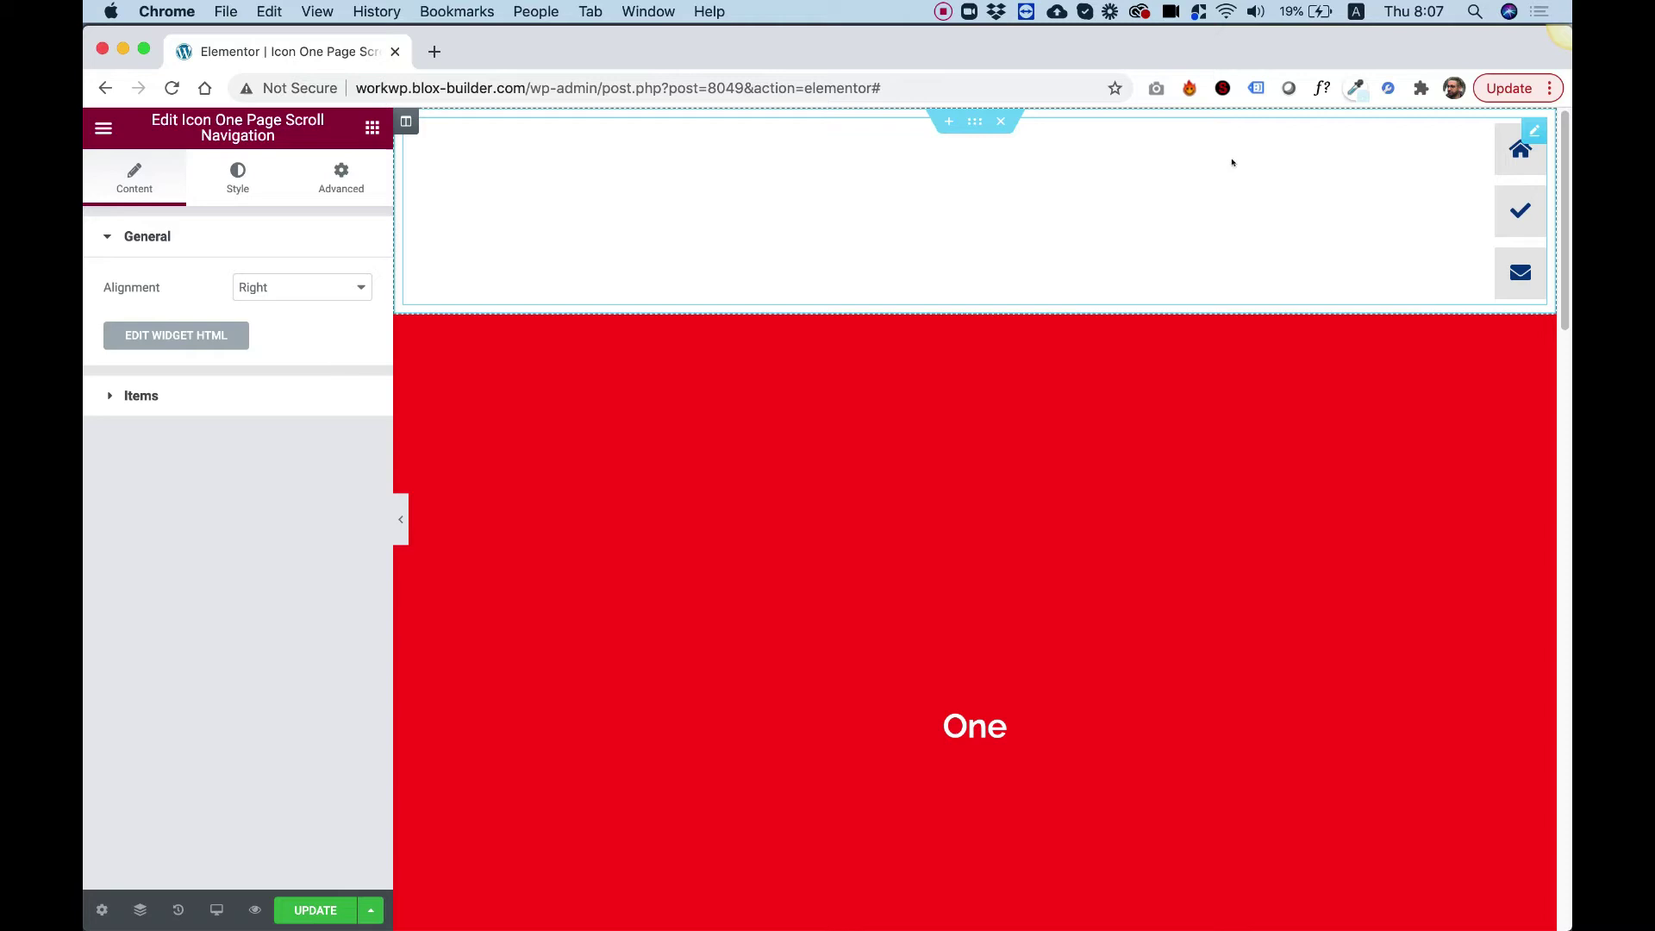
Step: In Advanced positioning, make the navigation widget only as wide as its icons
scroll(1273, 241, down, 9)
scroll(1274, 247, up, 9)
scroll(1250, 267, down, 7)
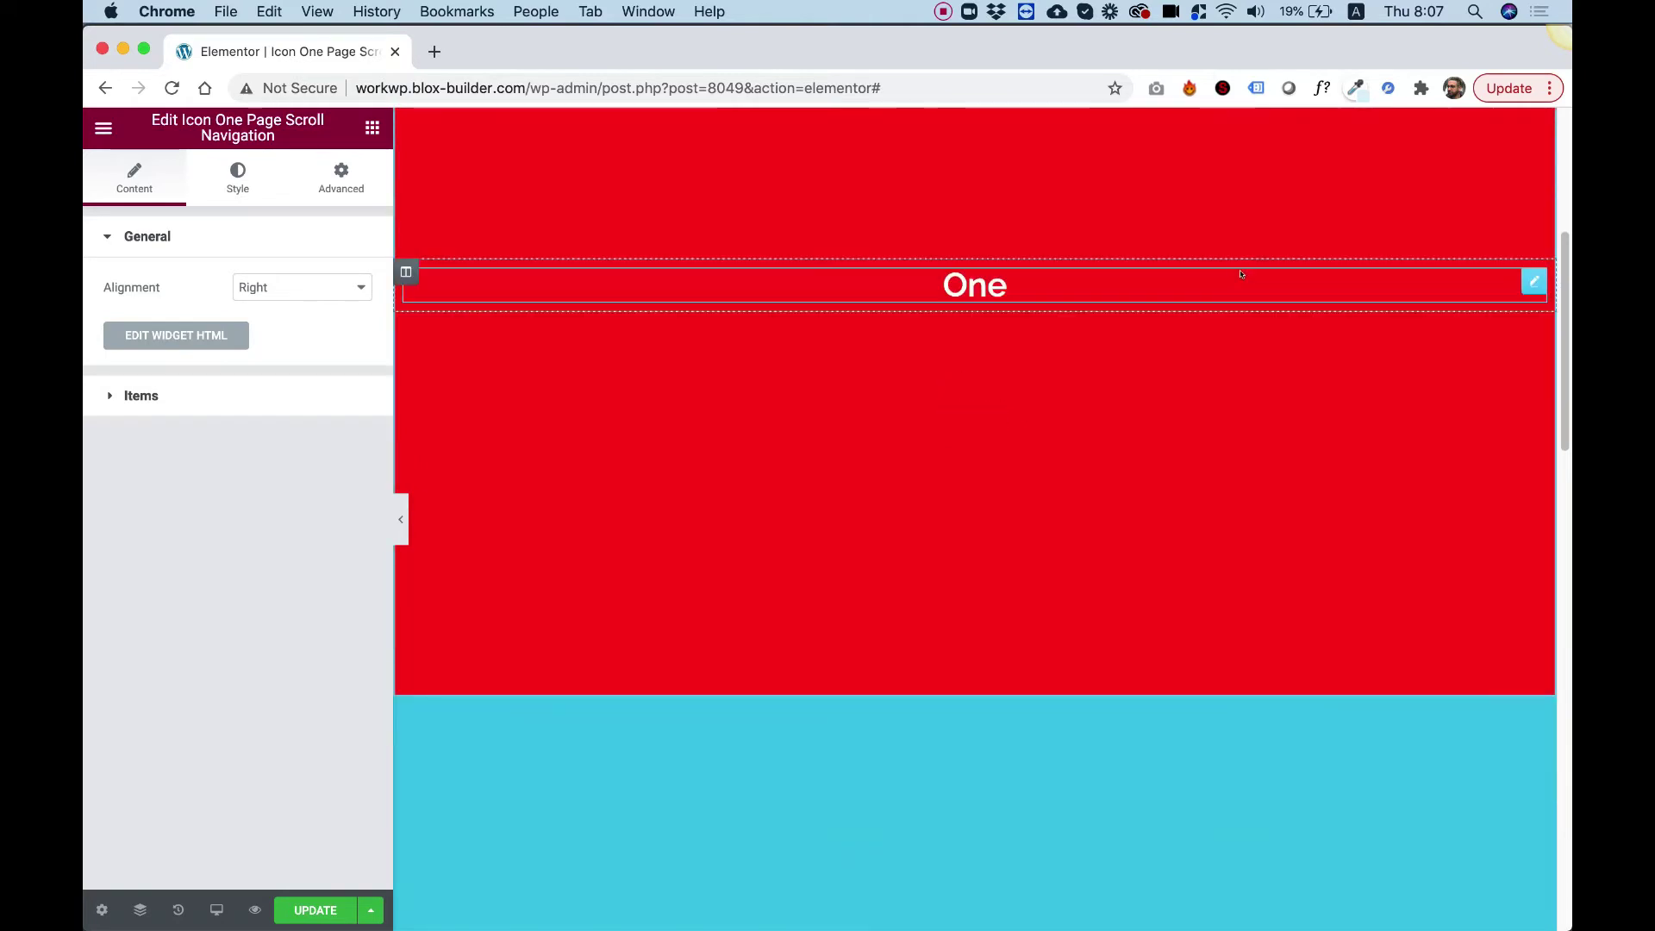
scroll(1235, 280, down, 10)
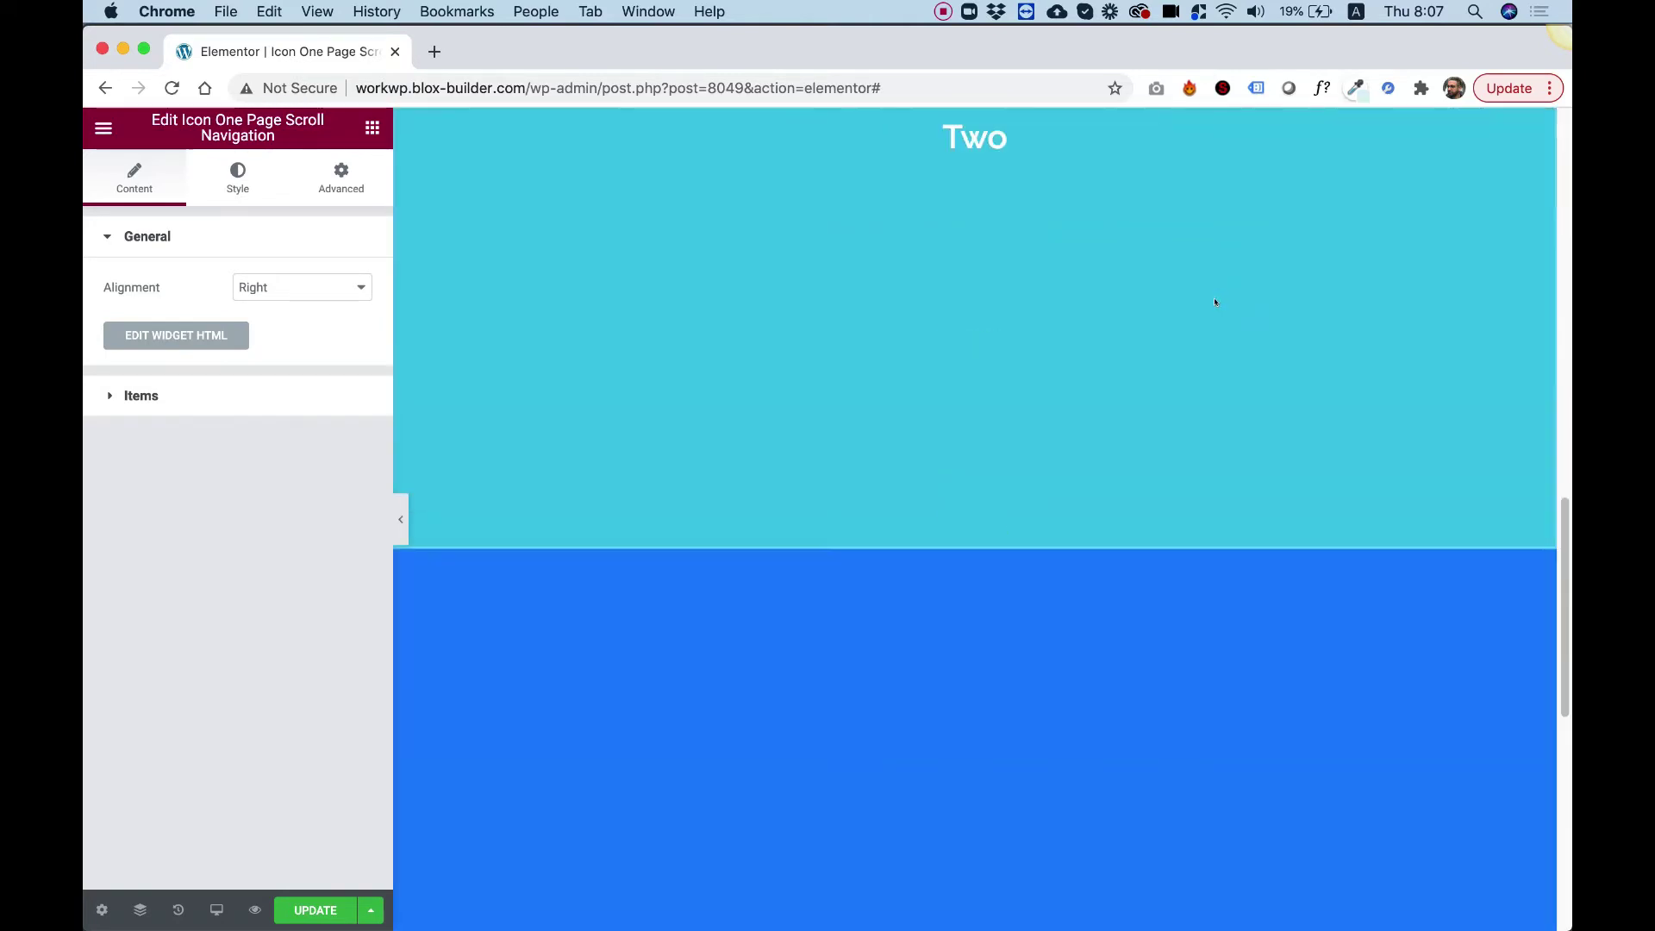
scroll(1214, 298, up, 15)
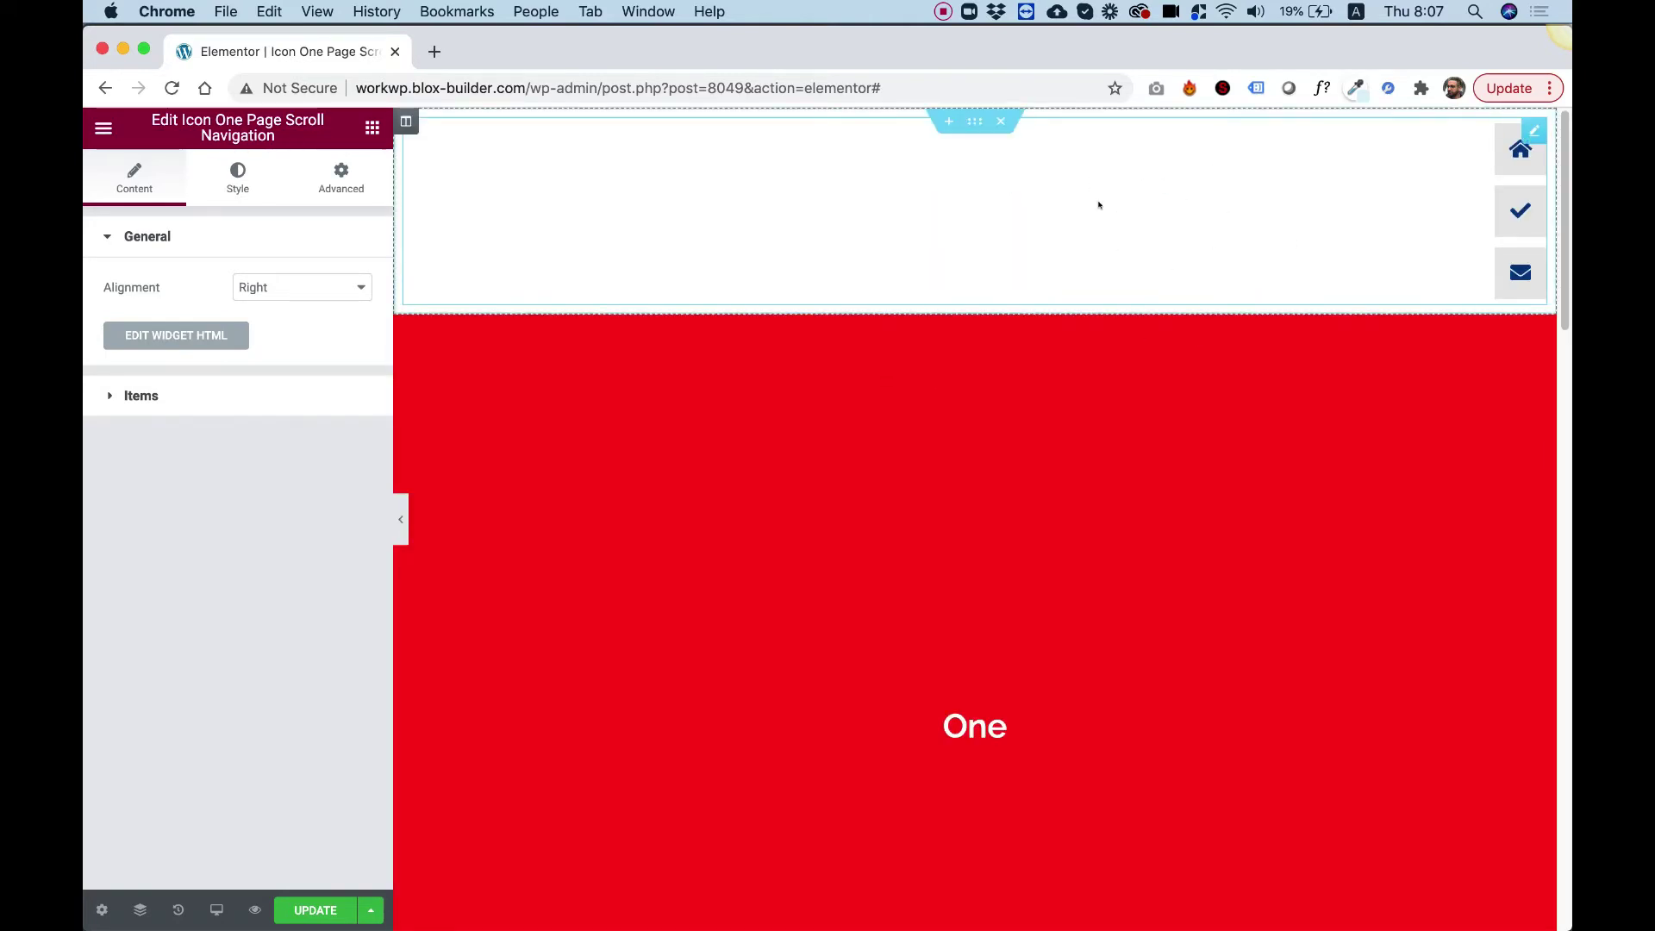
scroll(1121, 276, down, 5)
scroll(1147, 285, up, 5)
click(341, 179)
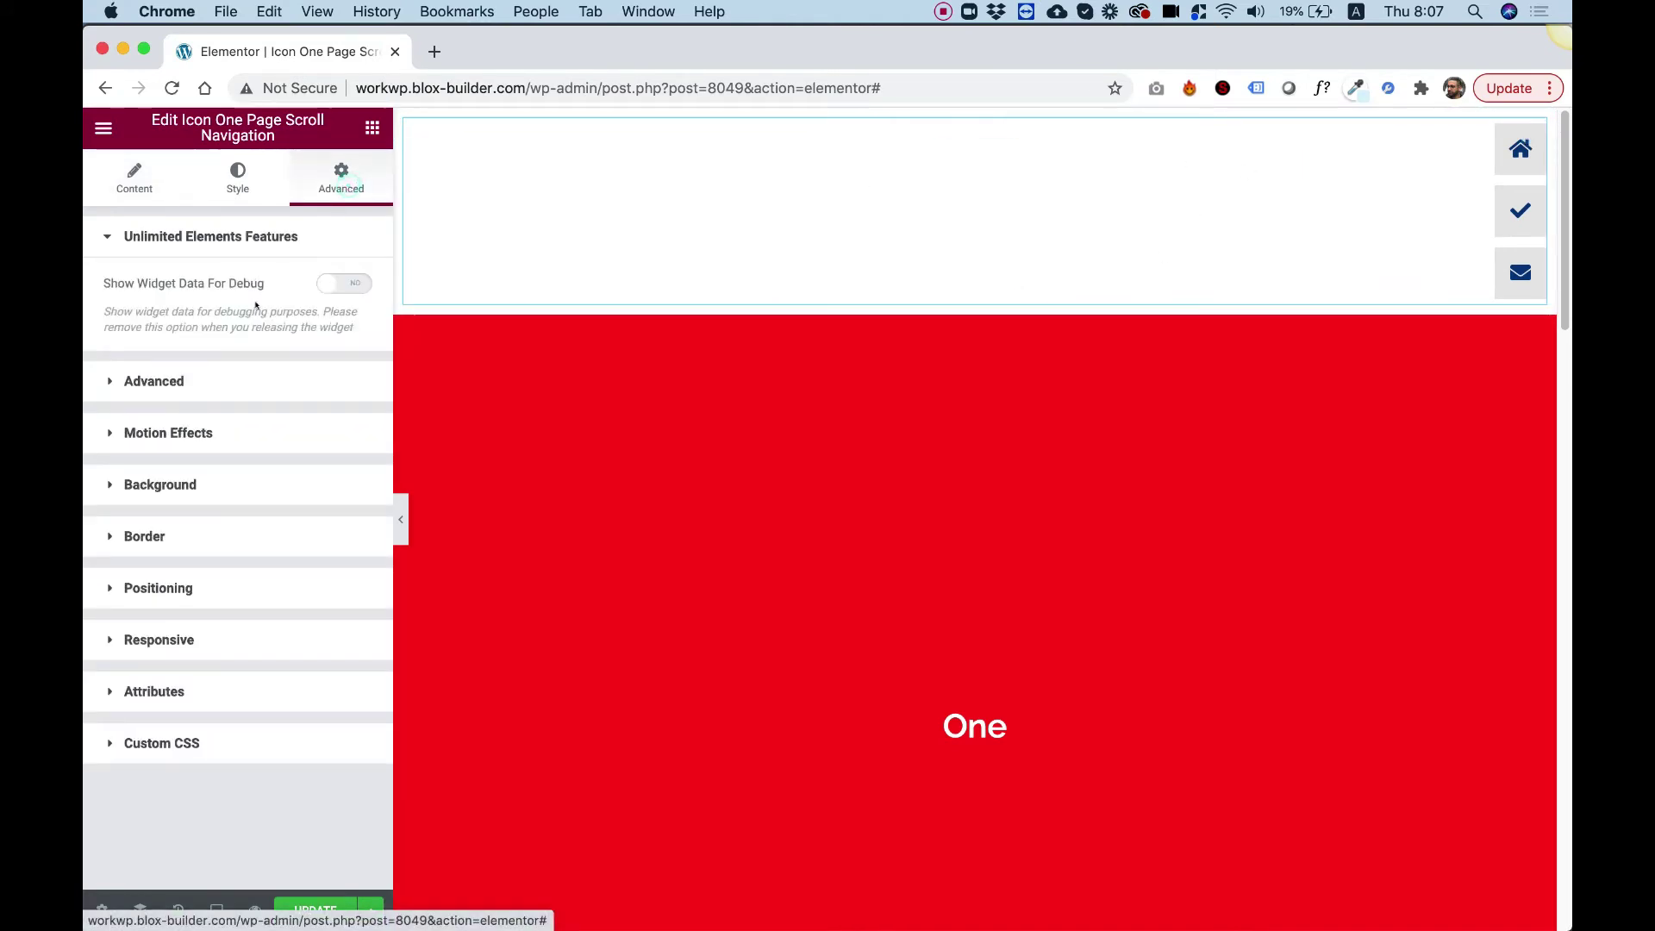
click(164, 590)
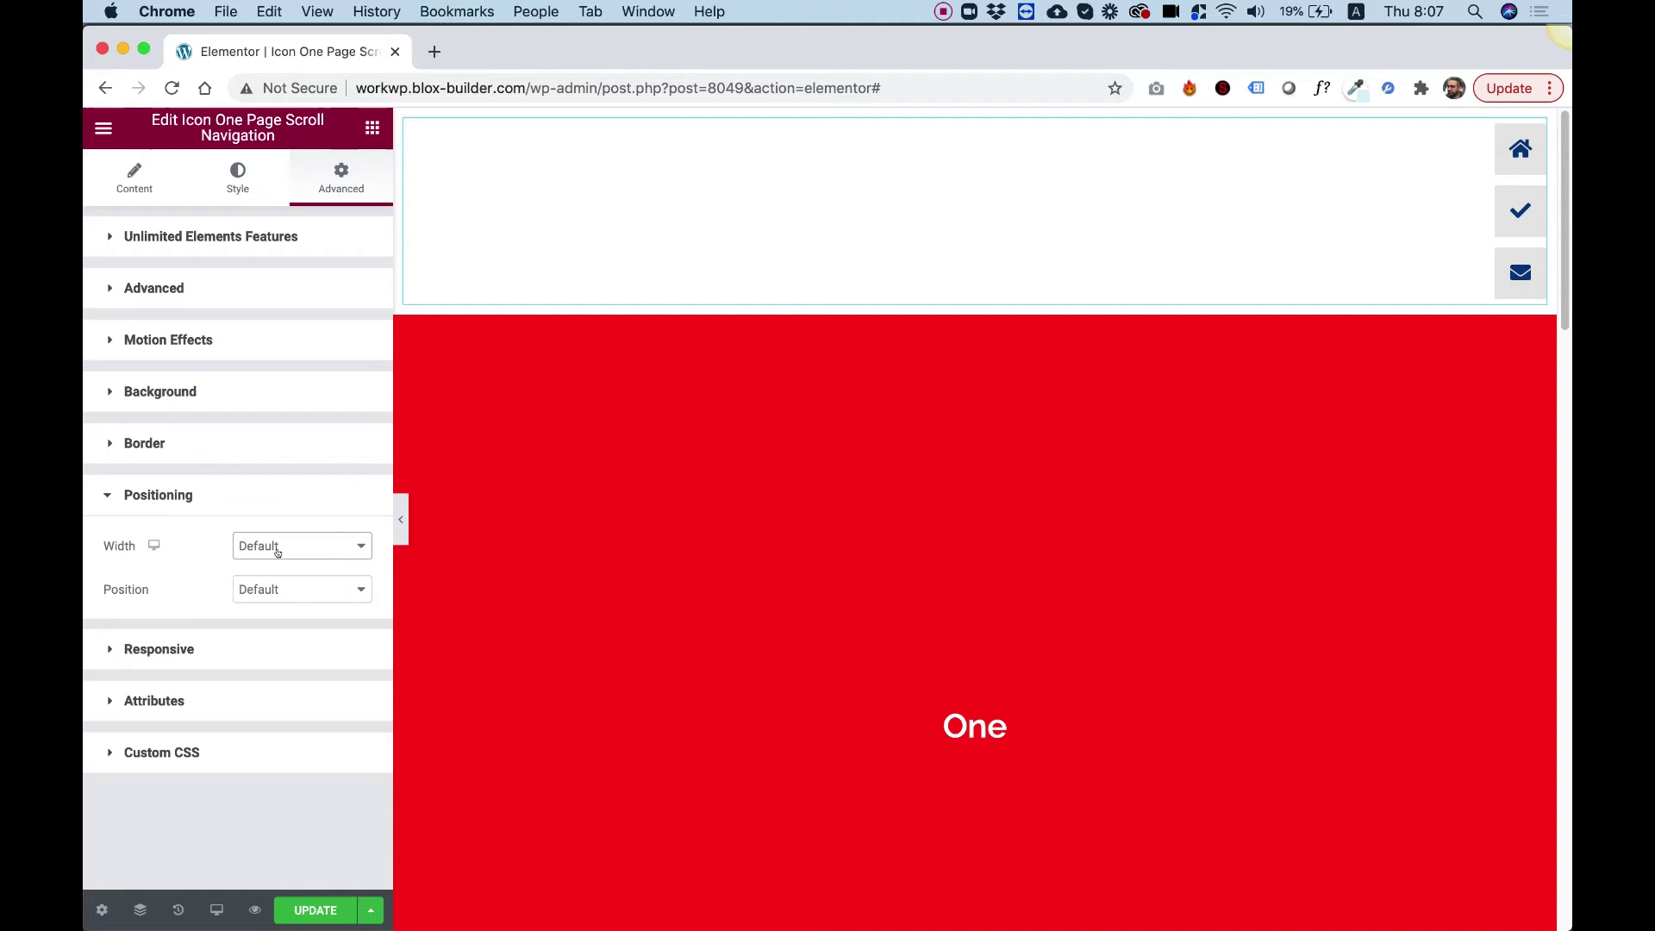
click(243, 546)
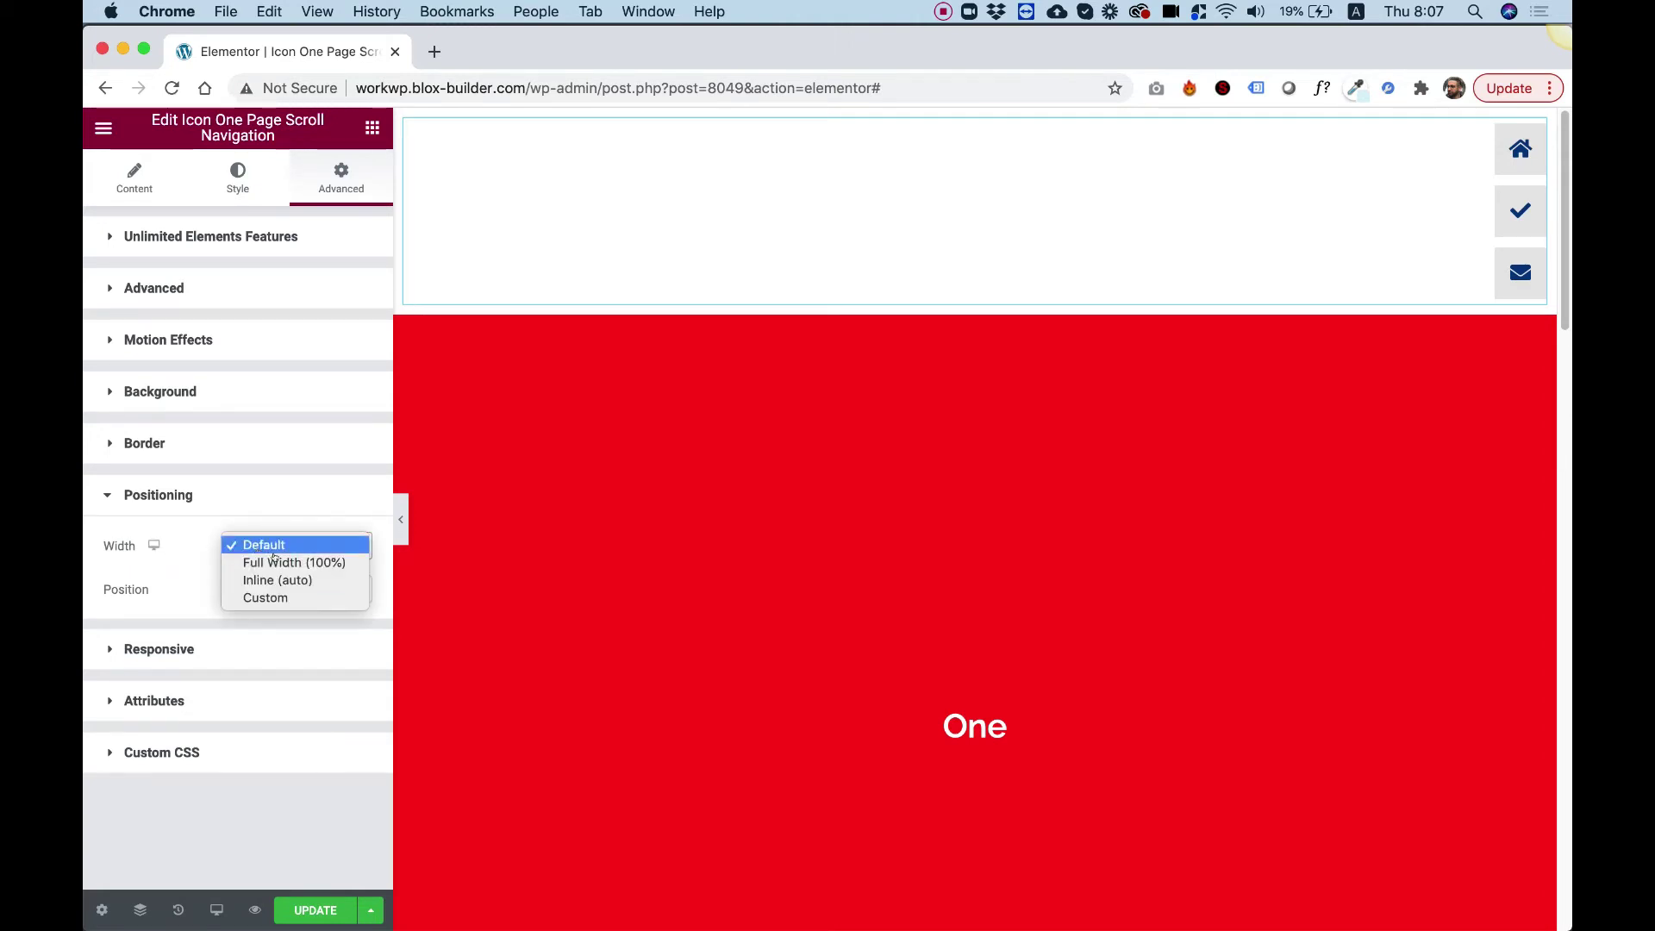
click(286, 580)
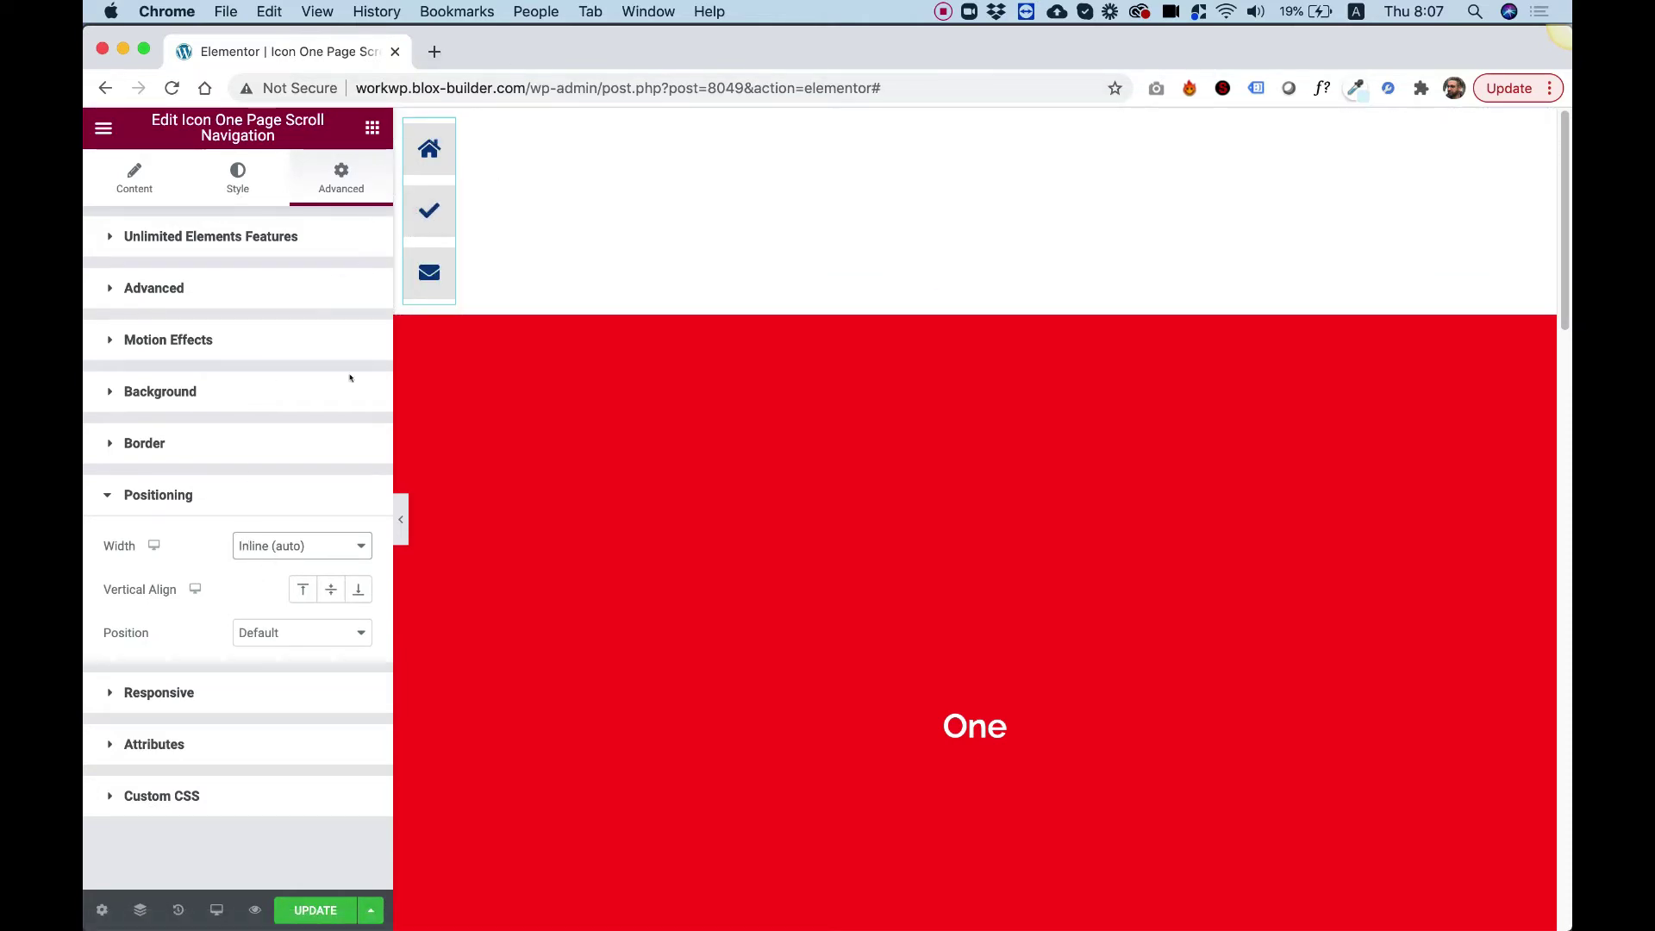
Step: Fix the navigation on the right, 50 px from the edge and 37 vh from the top
click(284, 635)
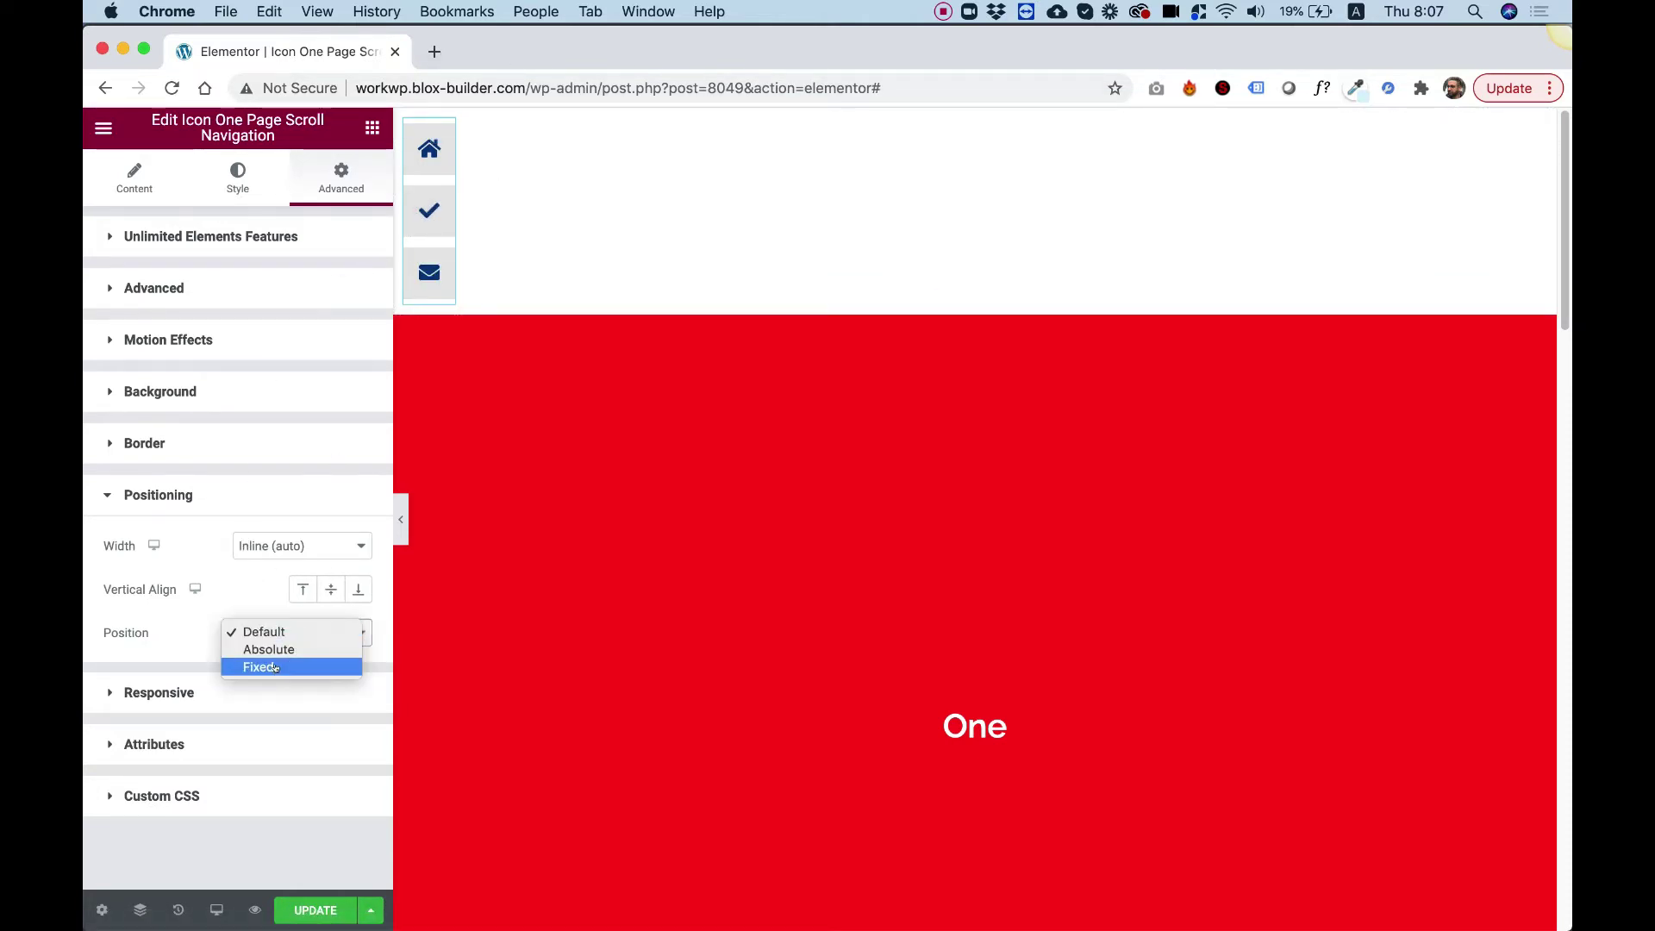
click(275, 669)
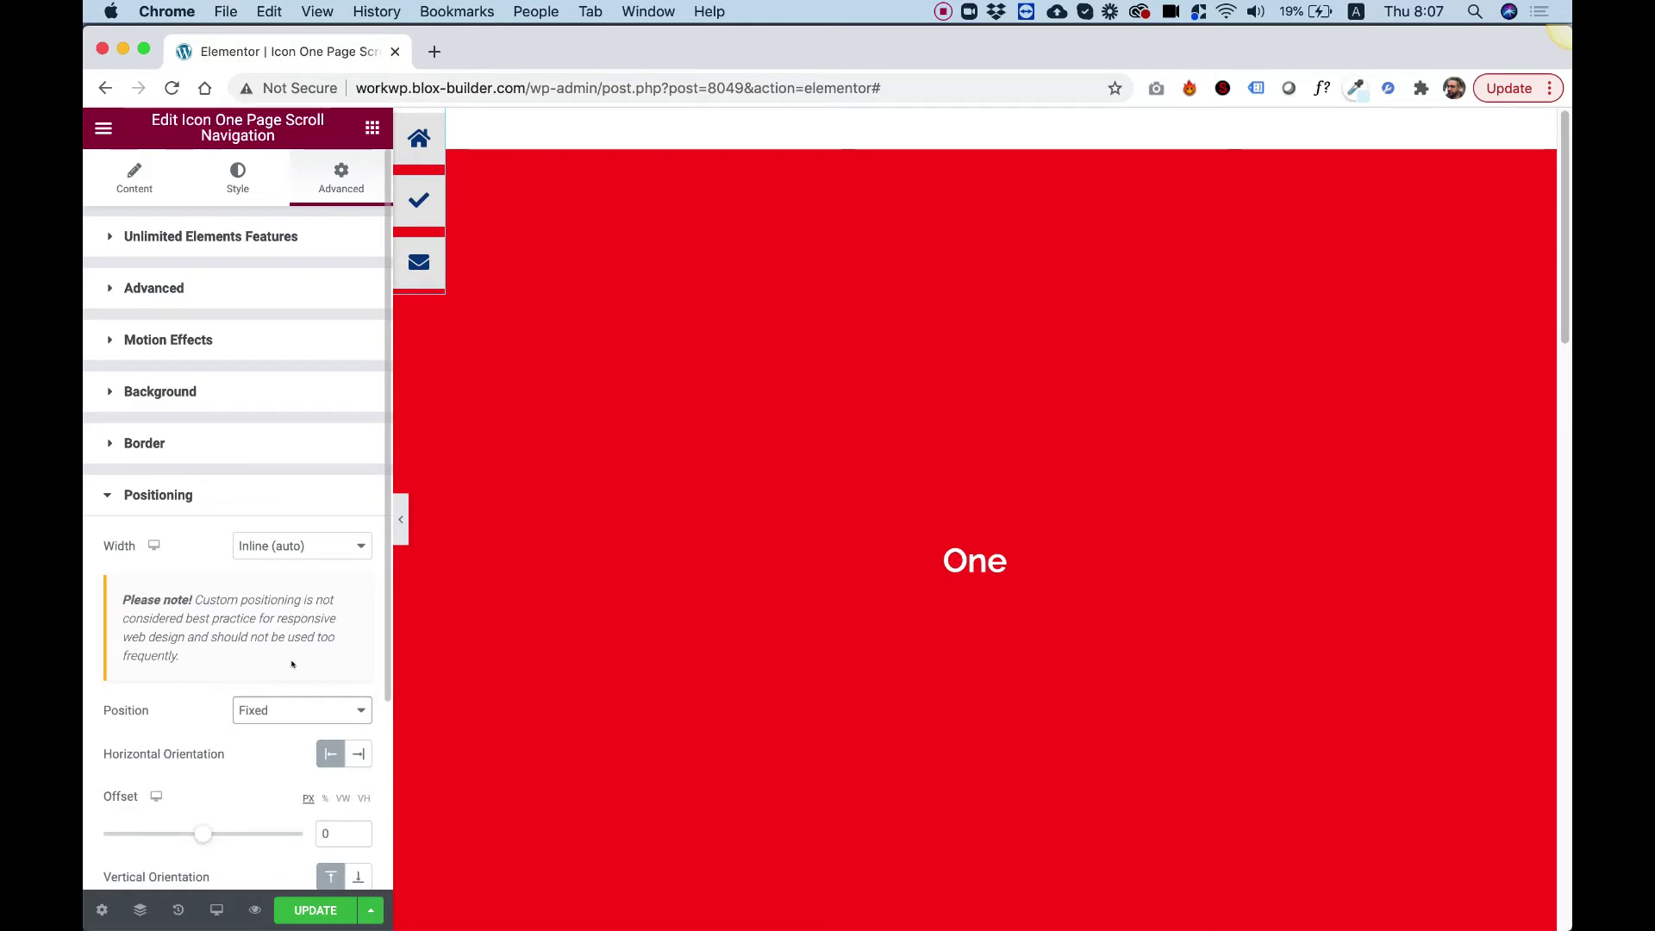
click(351, 755)
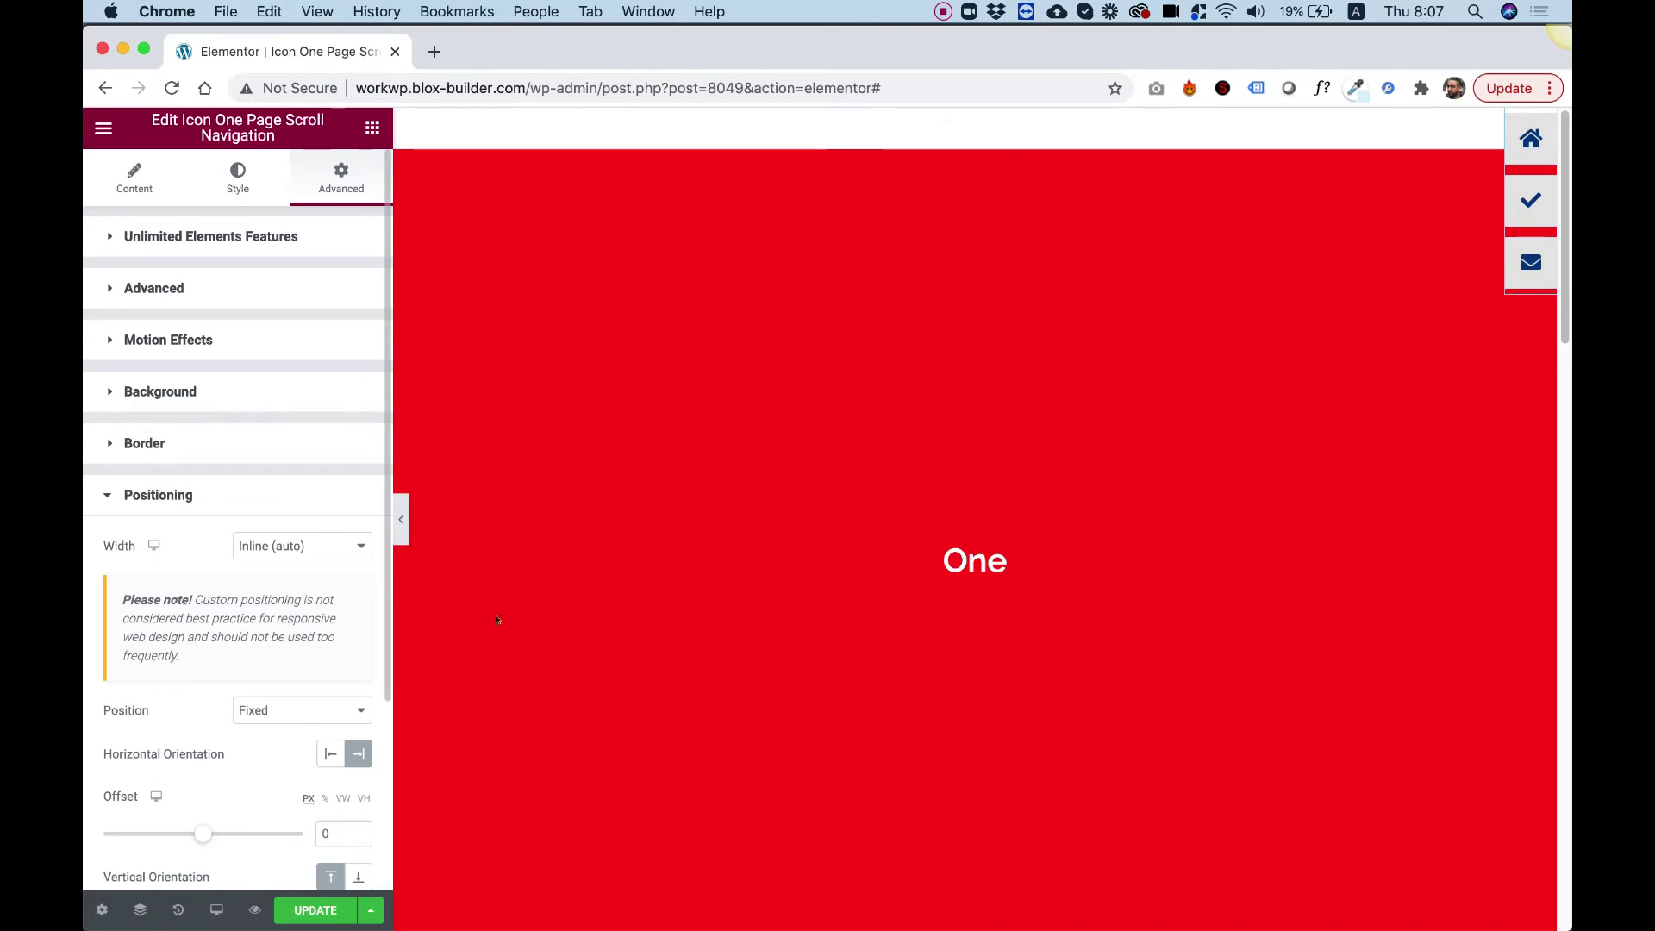
scroll(220, 760, down, 3)
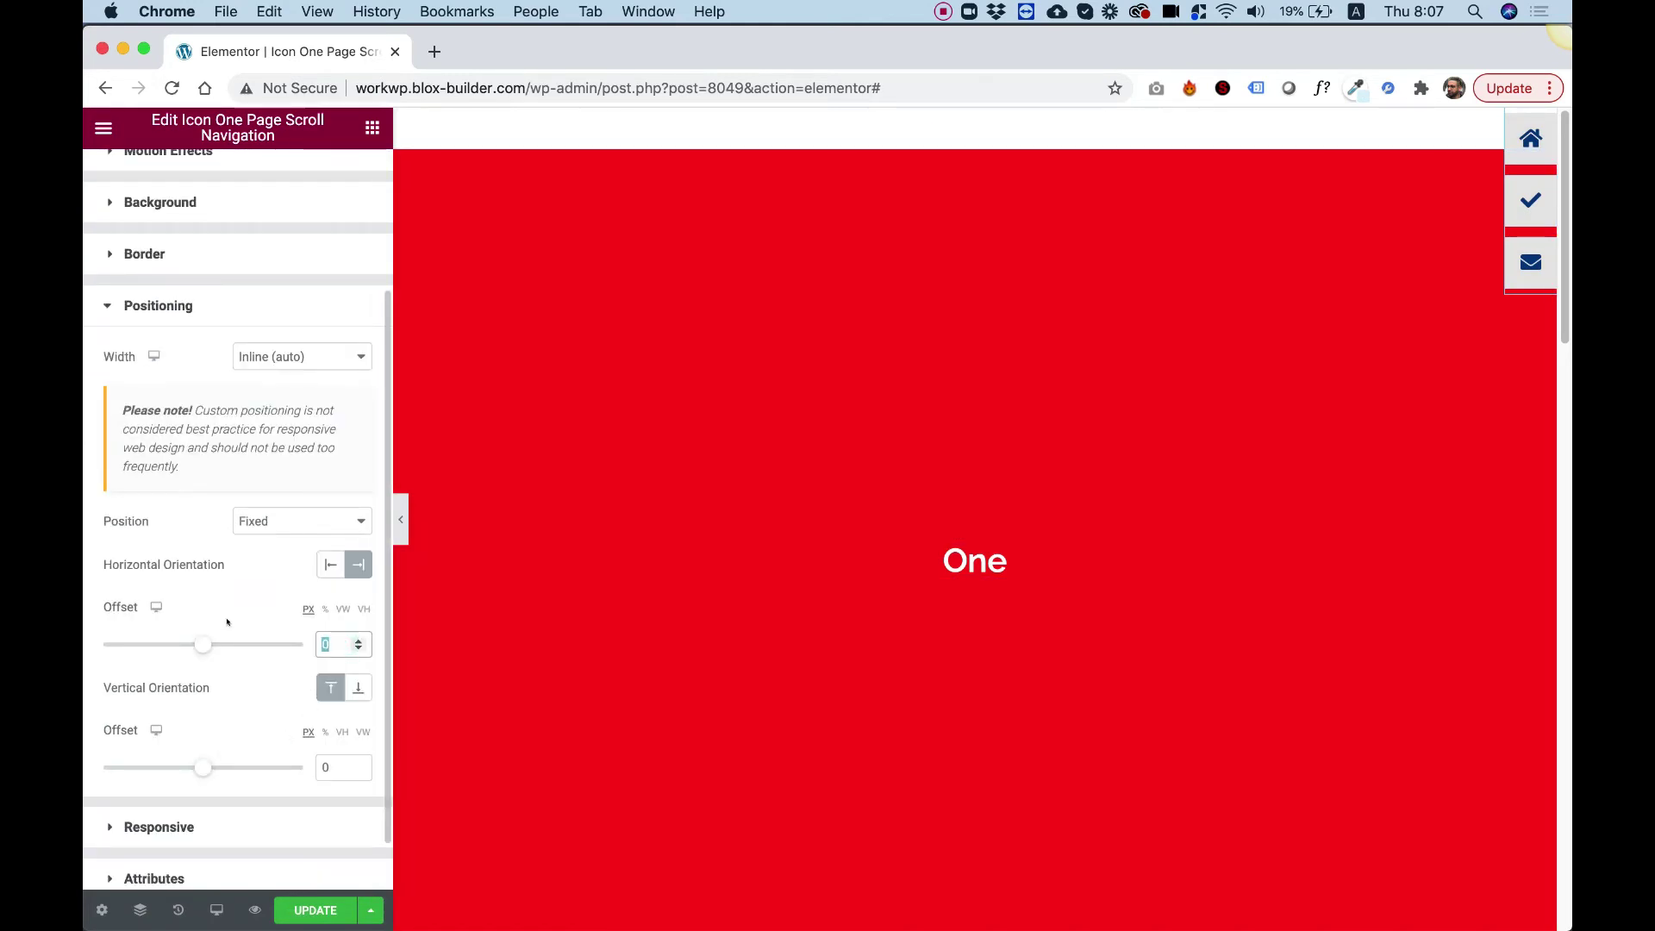
text(50)
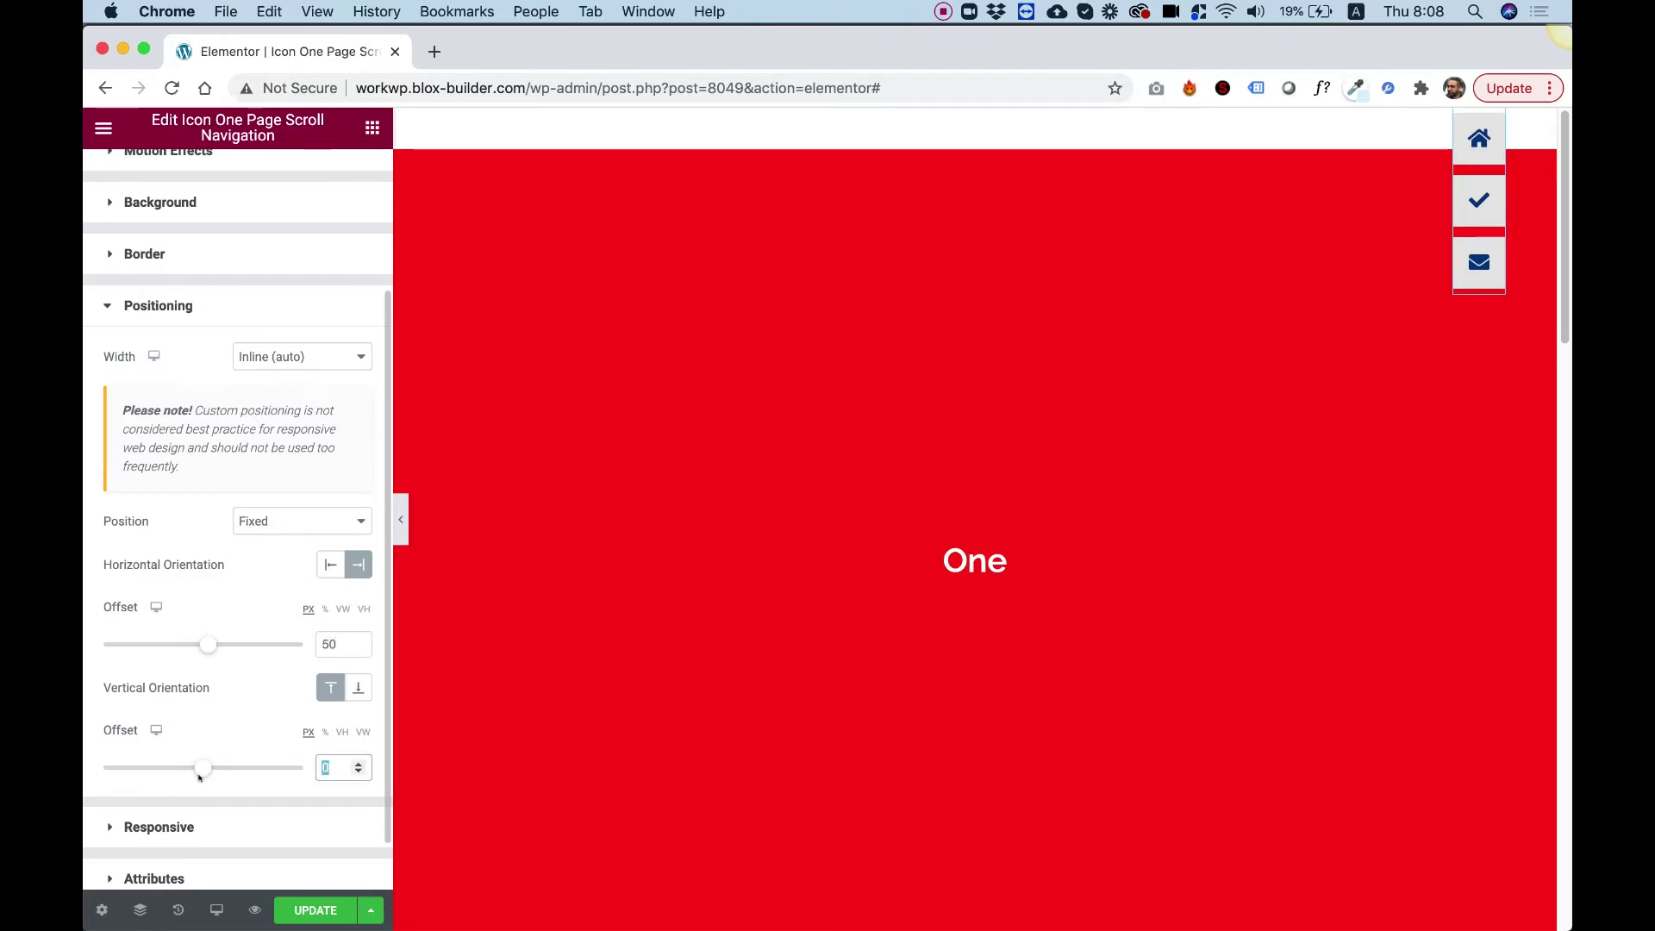
click(339, 732)
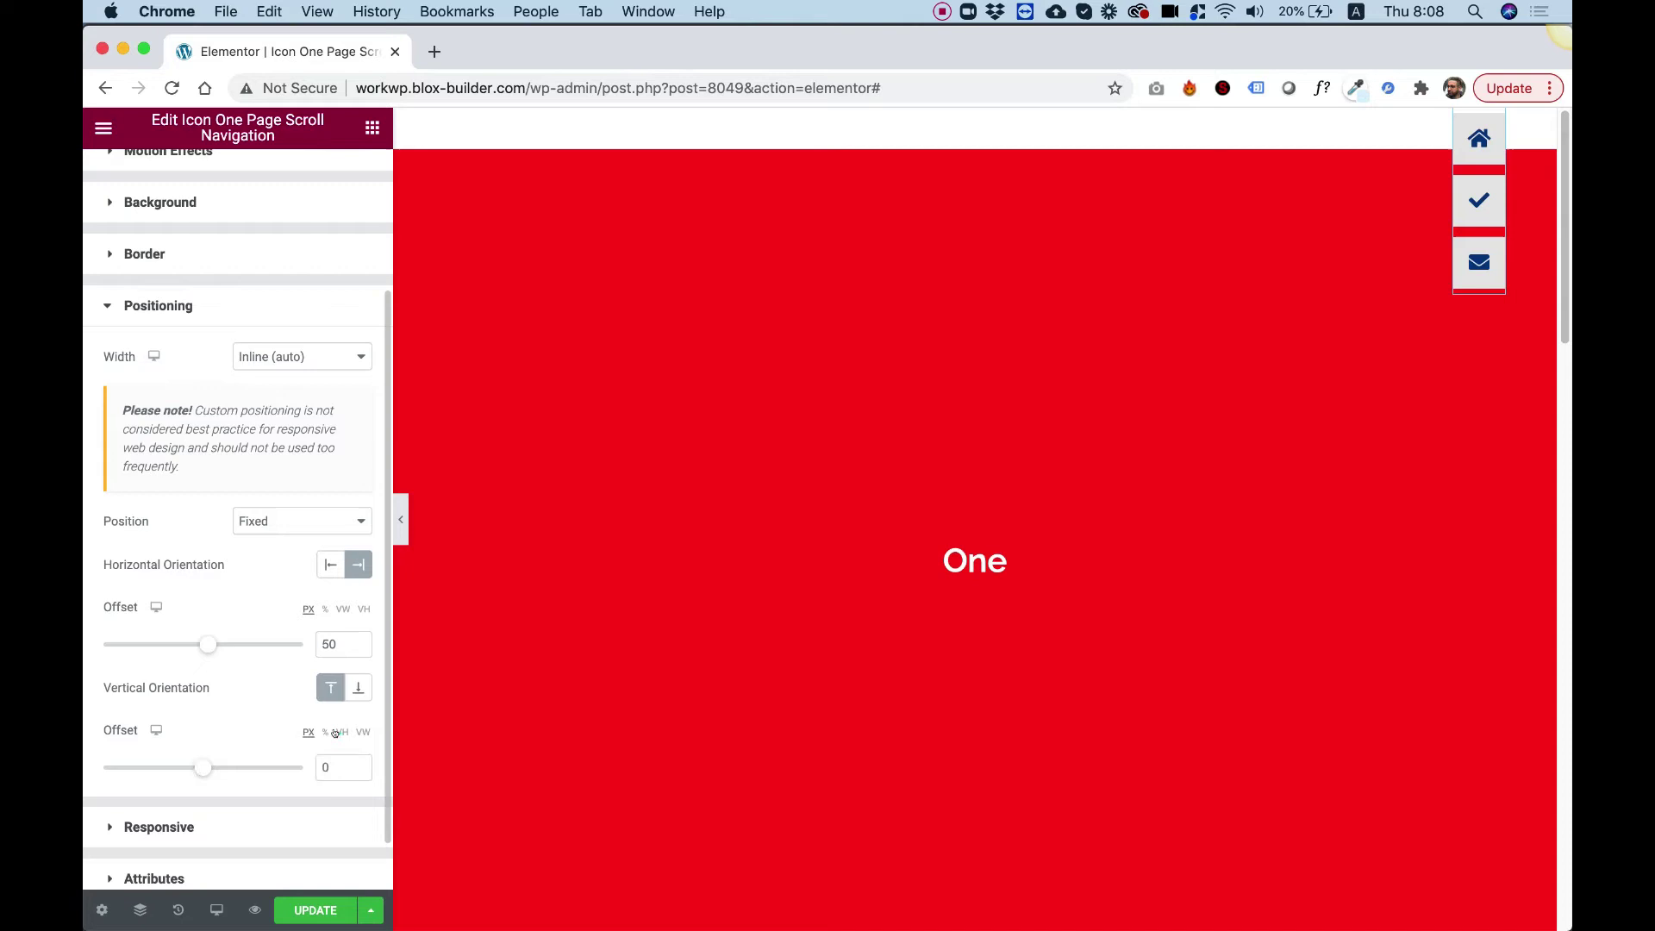
drag(202, 767, 215, 771)
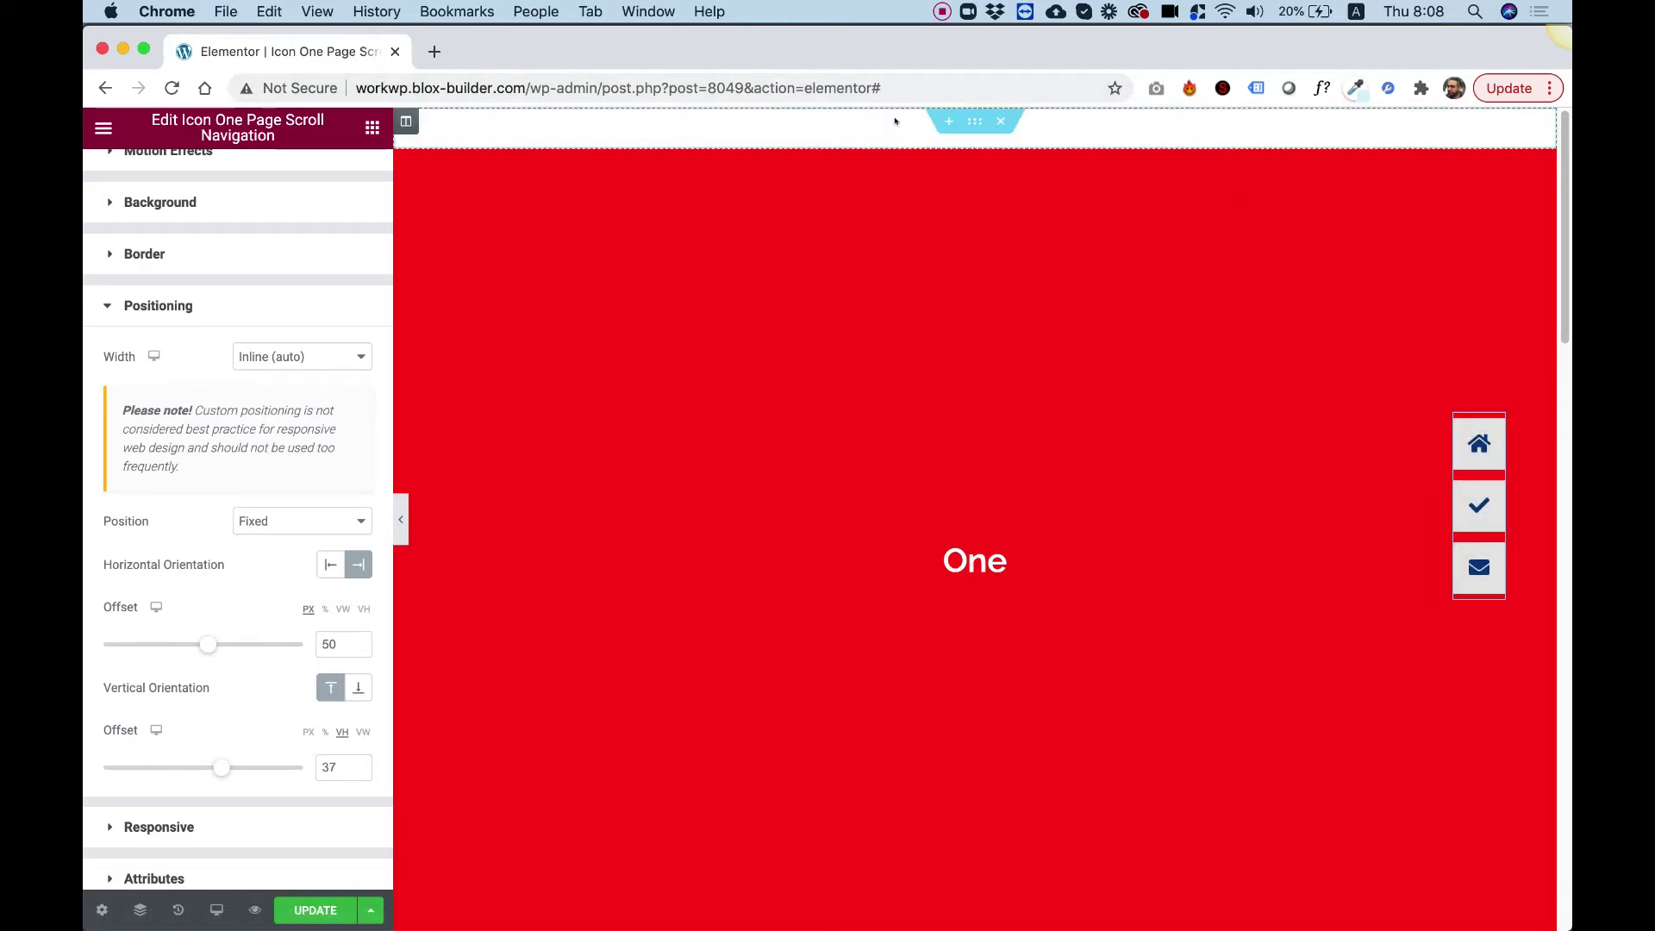
Step: Open the Navigator and collapse all four sections in the tree
click(972, 122)
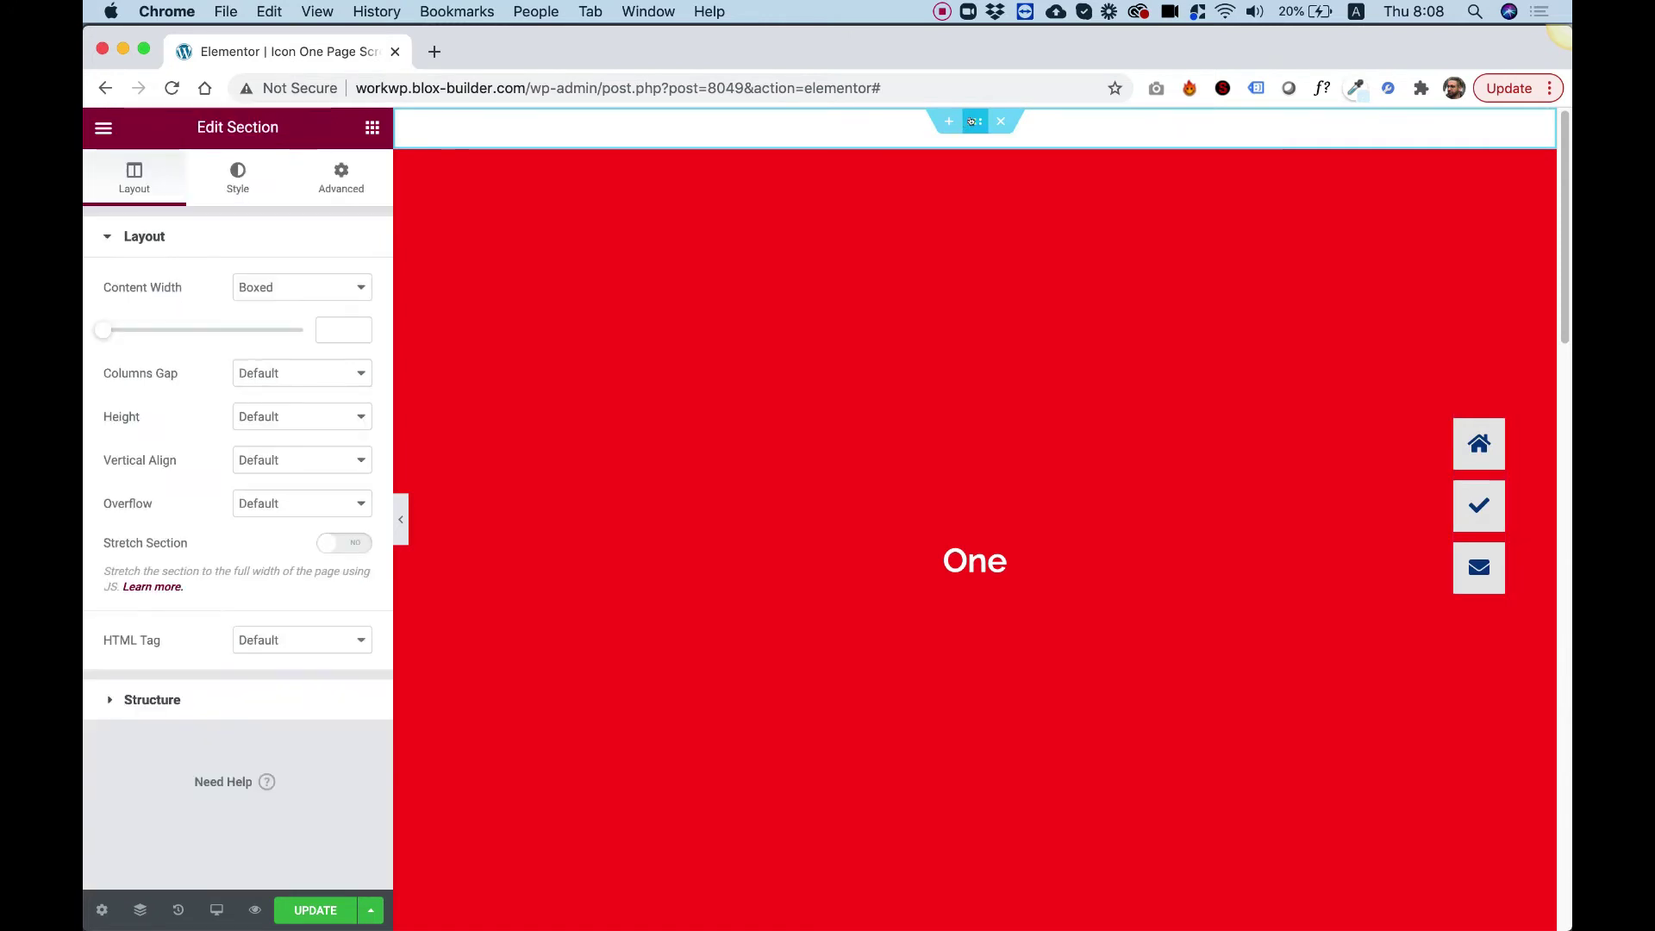
click(140, 909)
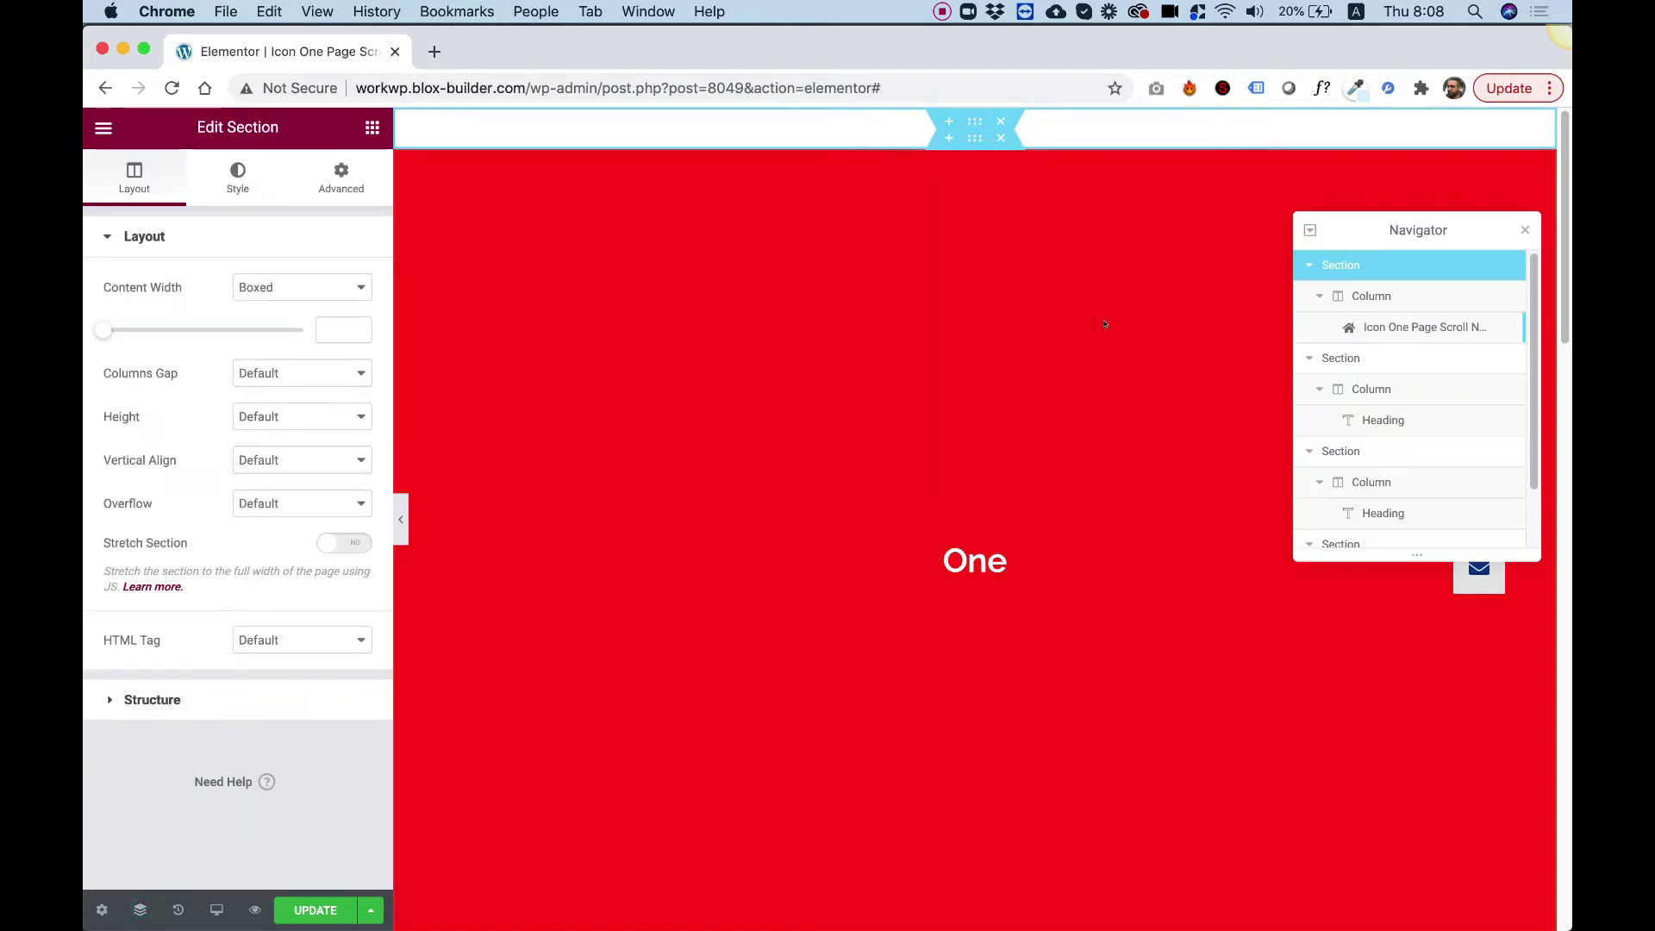
click(1302, 264)
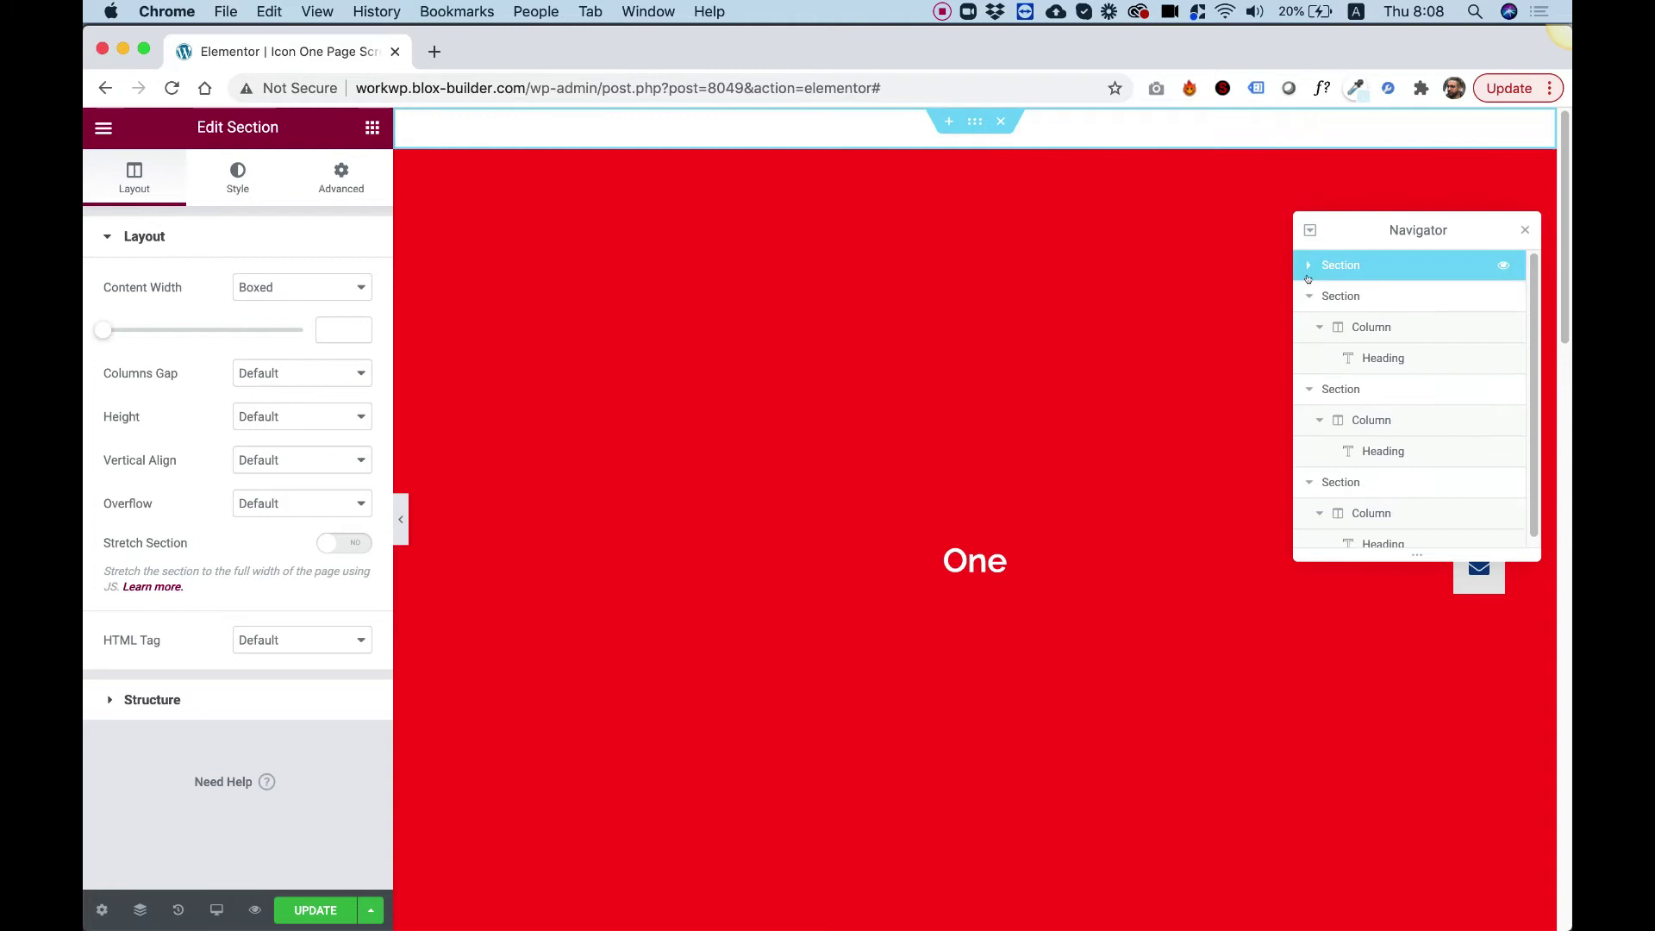
click(1303, 295)
click(1307, 297)
click(1307, 327)
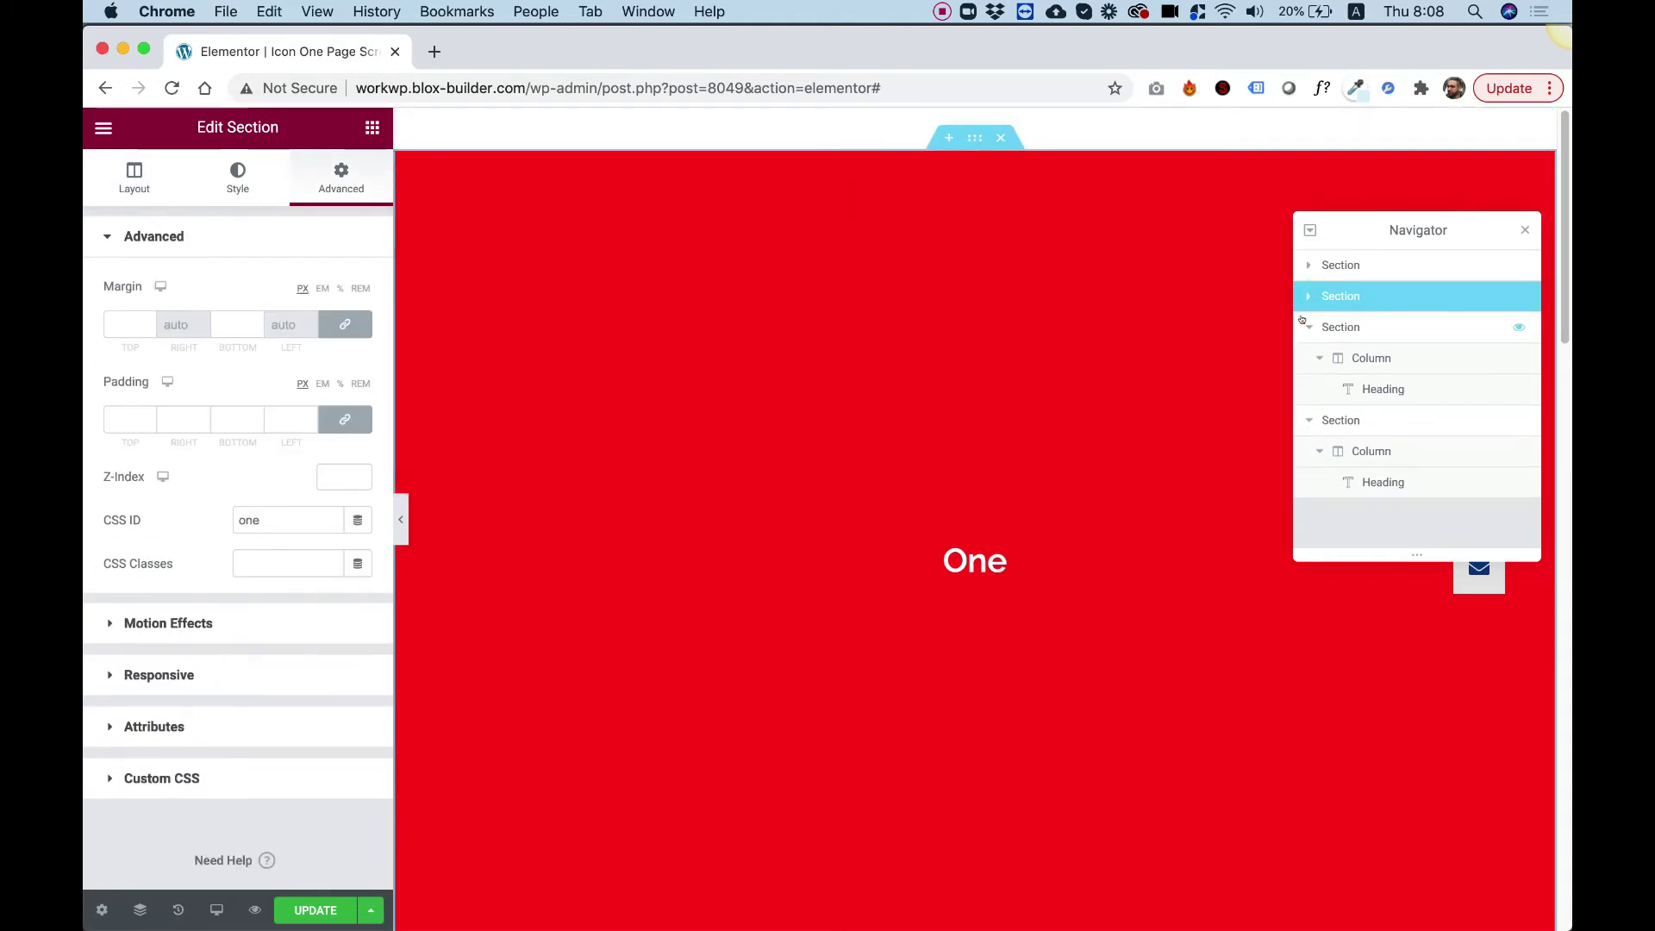
click(1303, 358)
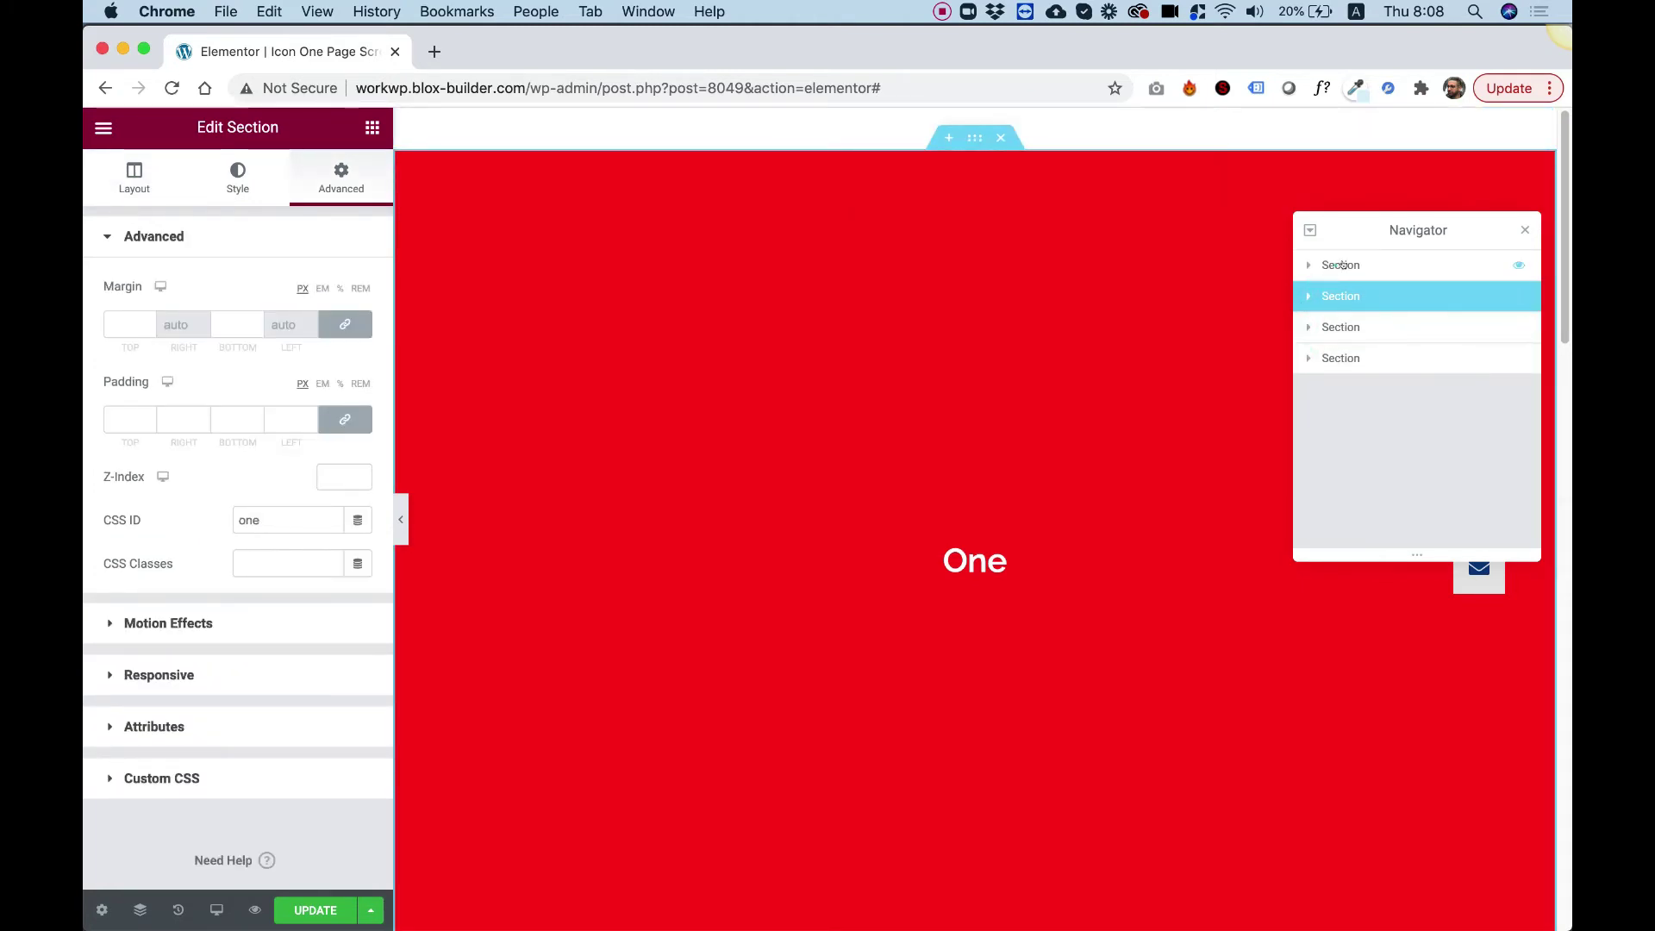
Step: Drag the navigation widget's section below the last section and check the scrolling
click(1342, 265)
drag(1343, 265, 1359, 373)
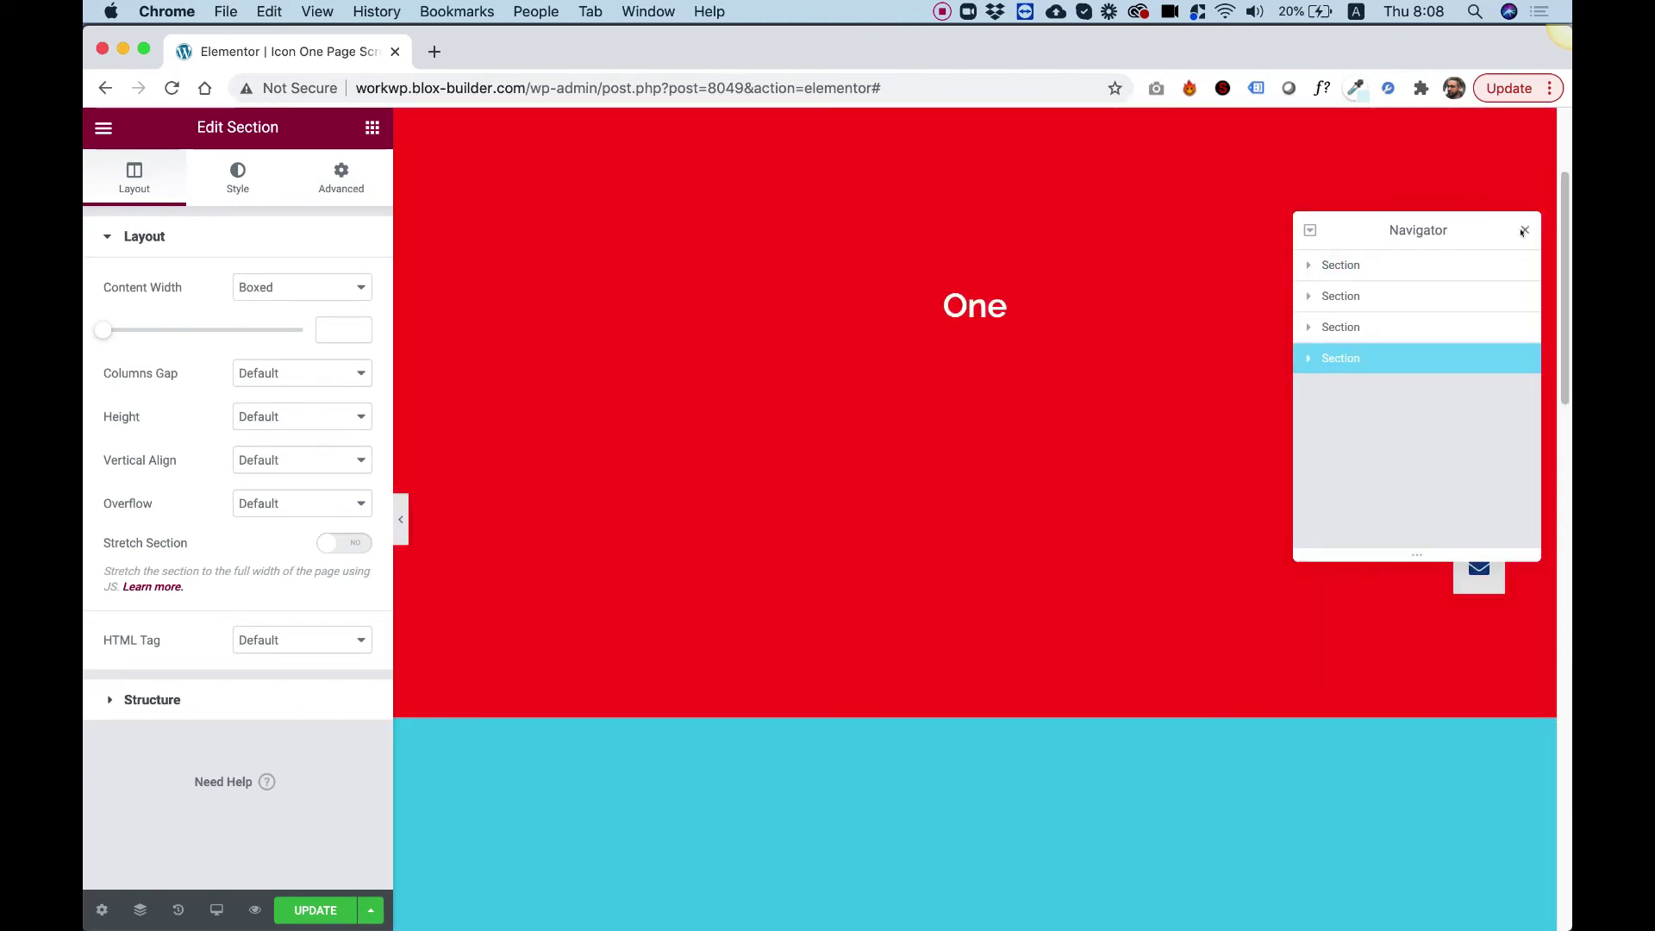
click(1525, 230)
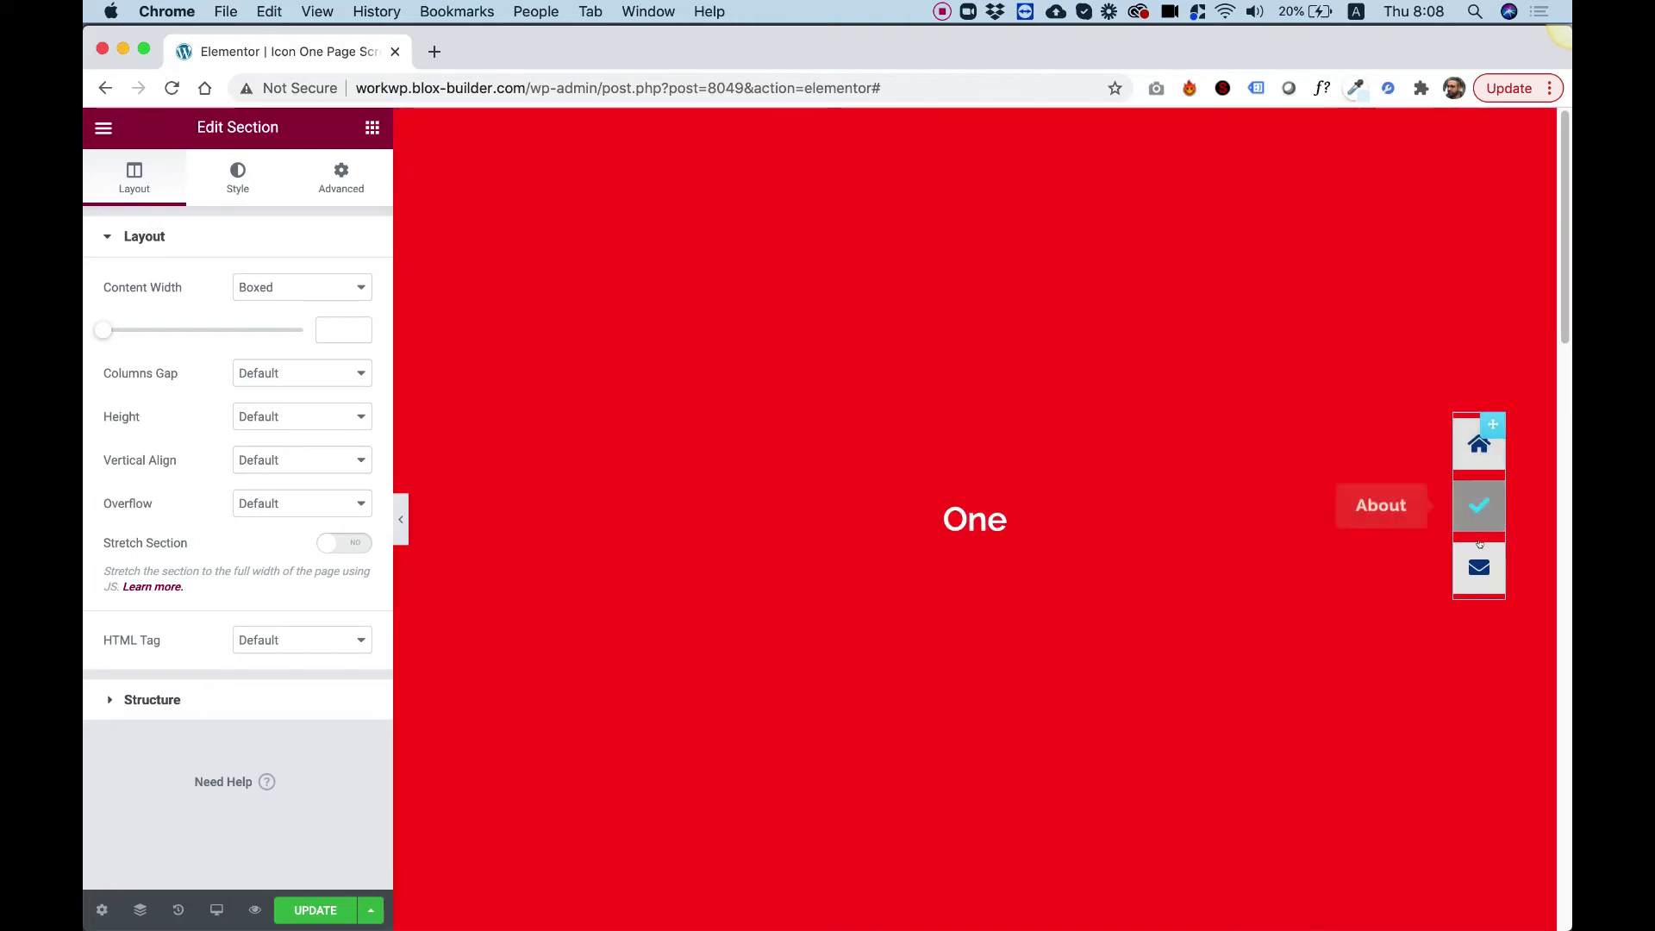
scroll(1126, 396, down, 5)
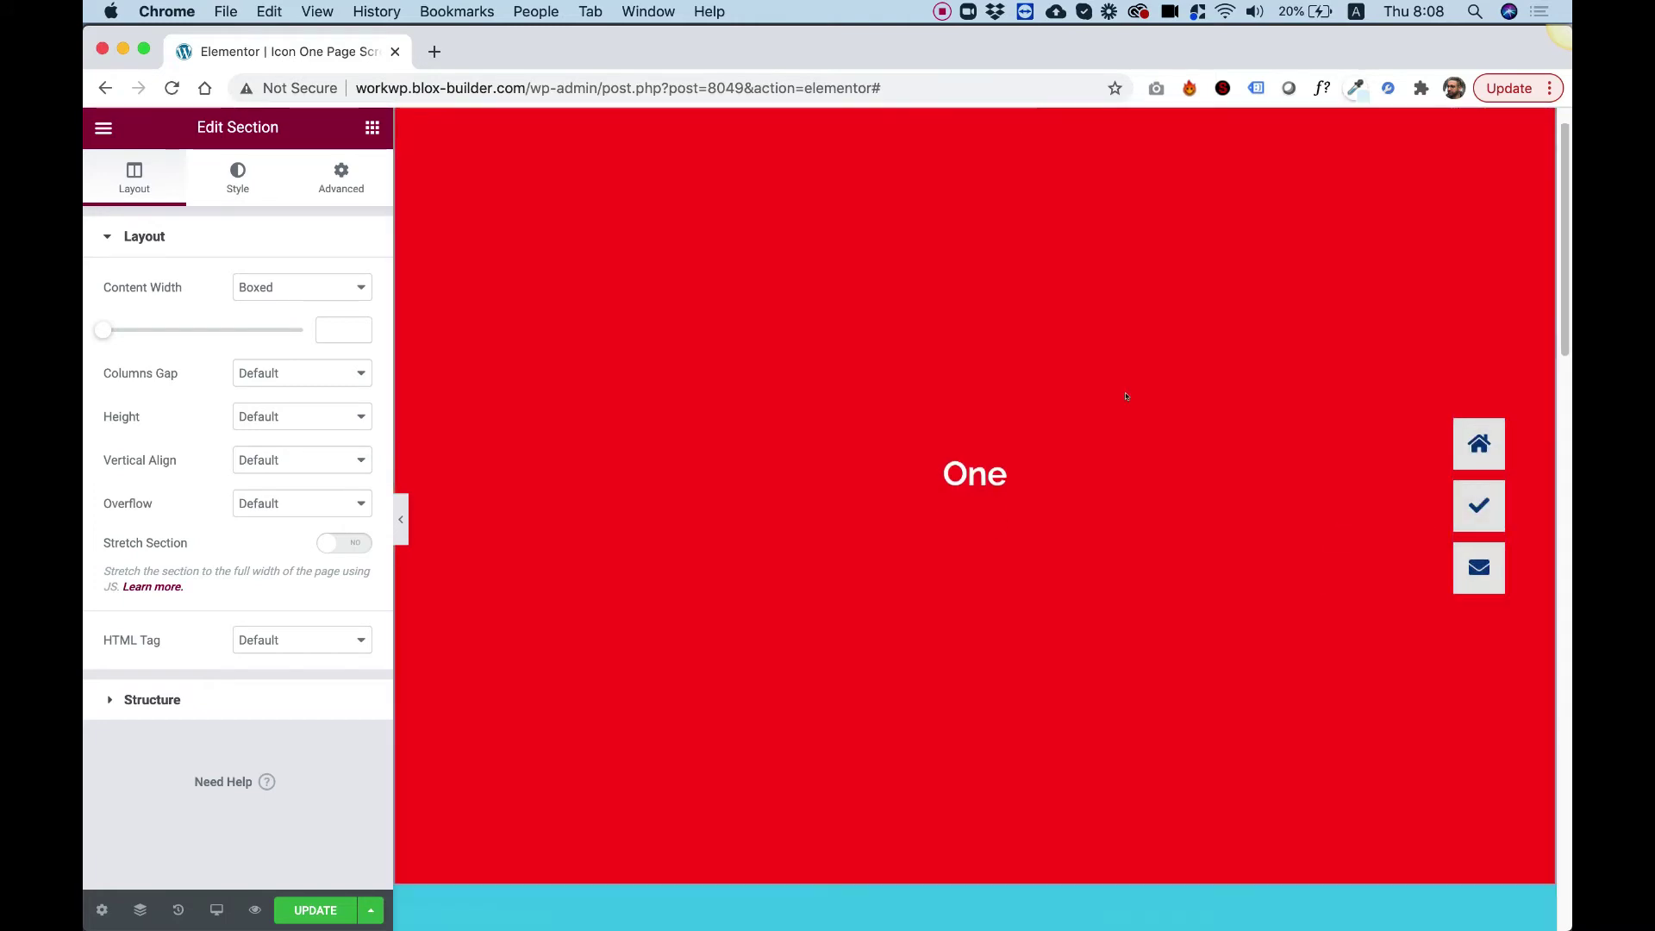
scroll(1126, 397, down, 5)
scroll(1190, 448, up, 10)
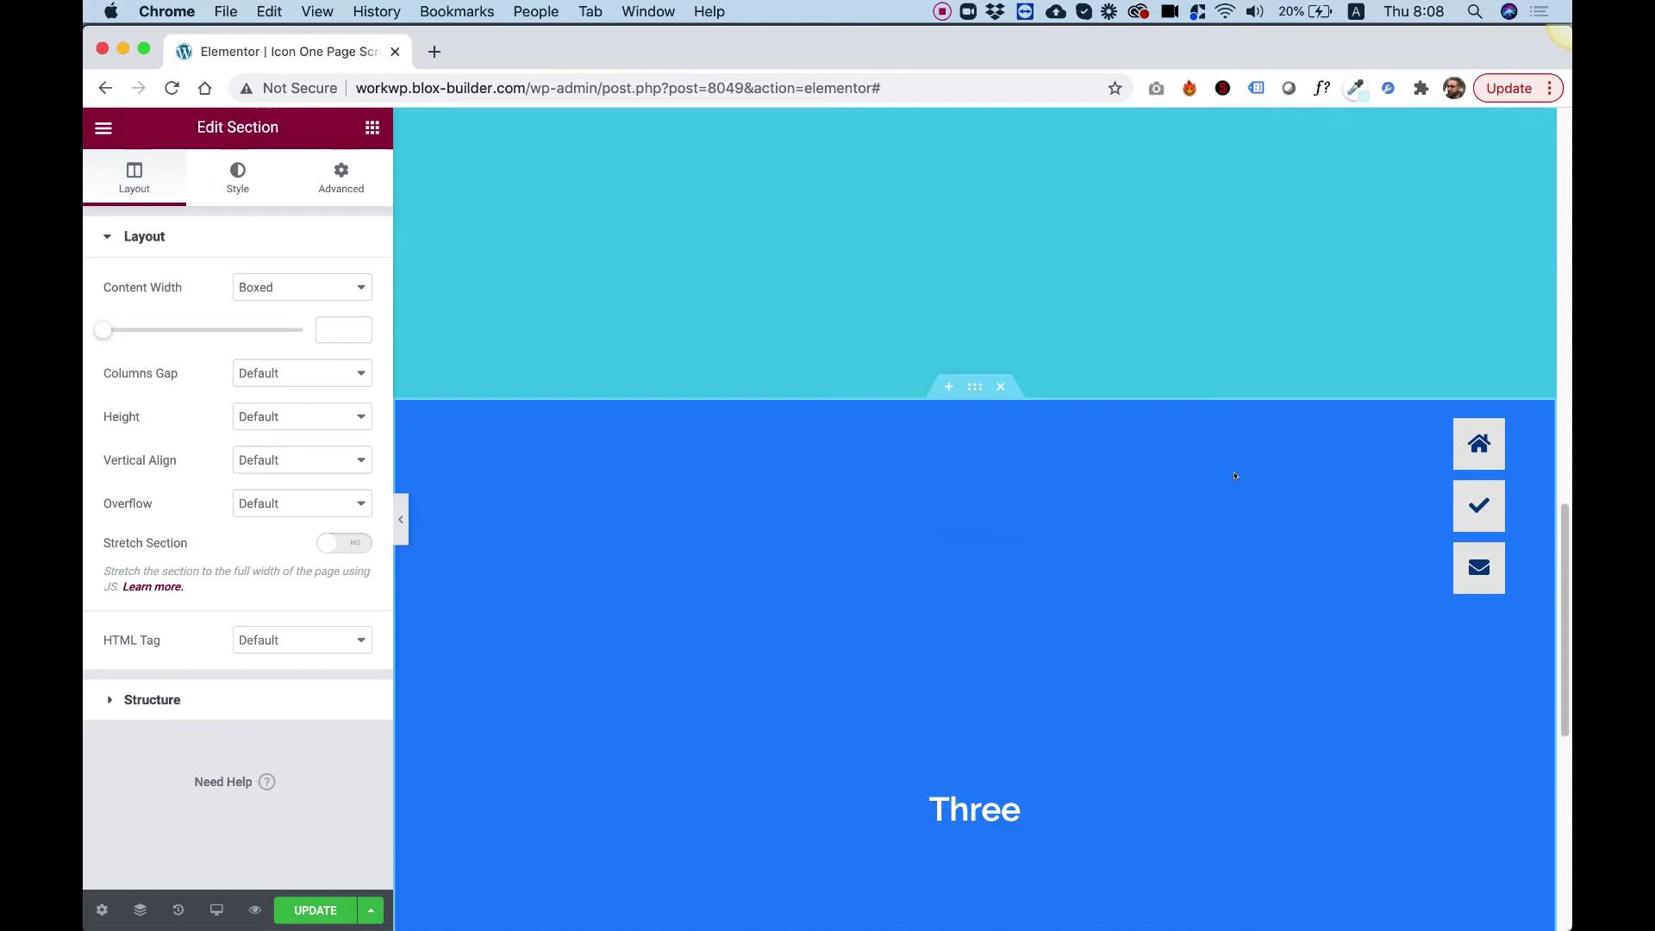
scroll(1234, 475, up, 3)
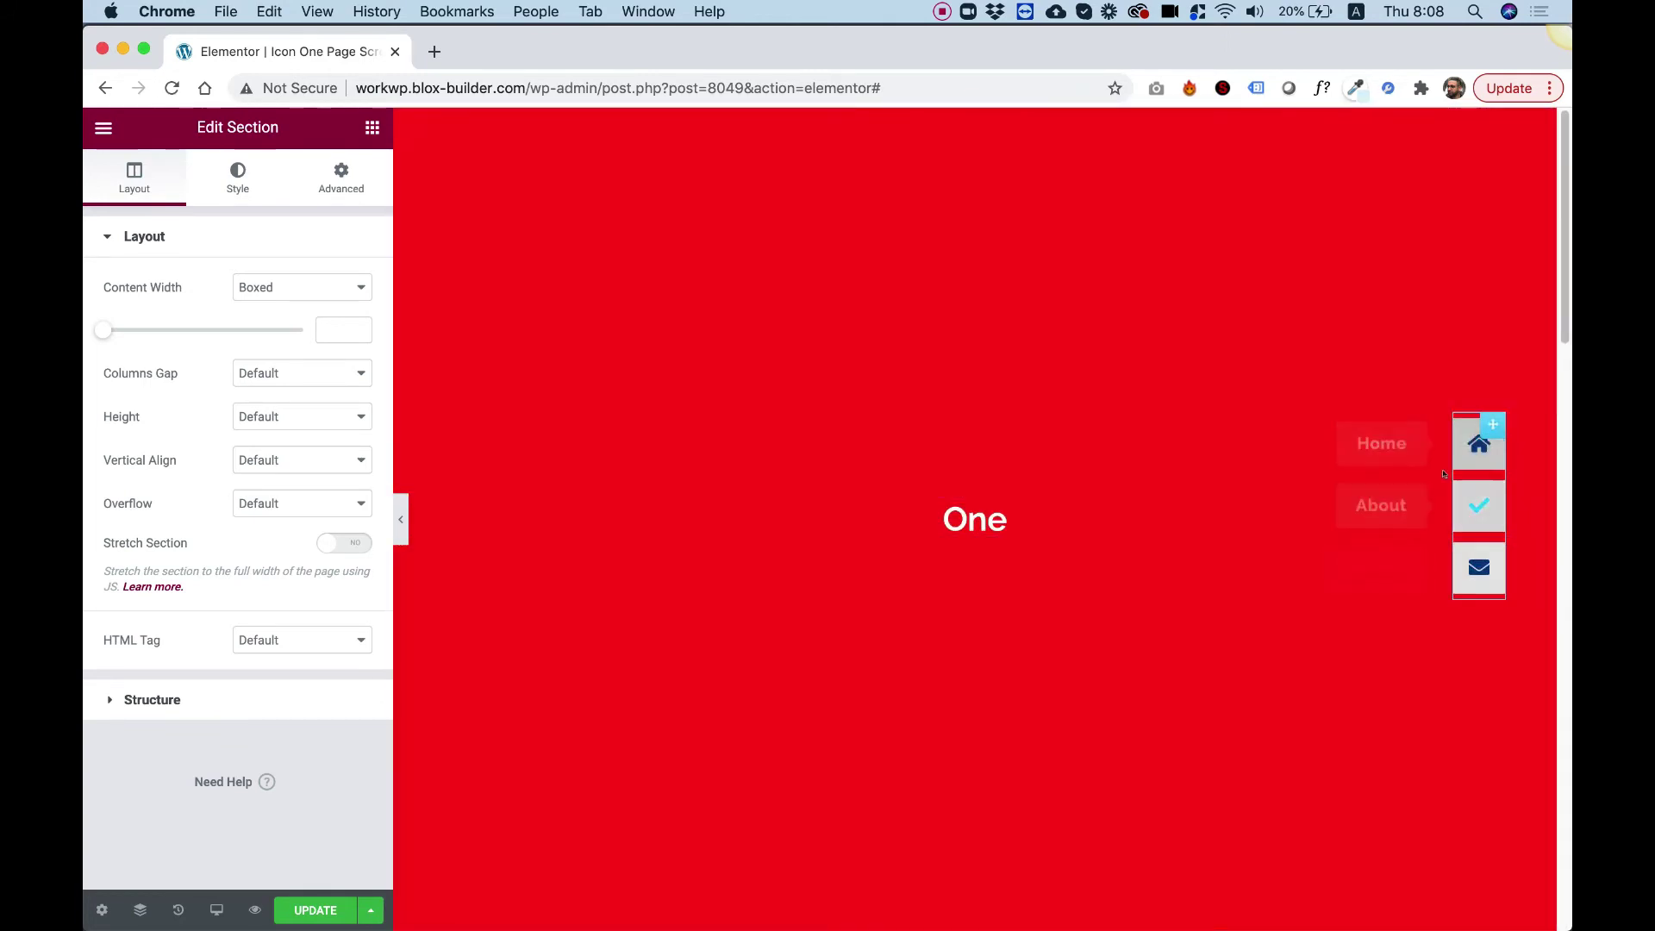
Step: Set the scroll navigation's Alignment to Left, pinning it 50 px from the left edge
click(1491, 426)
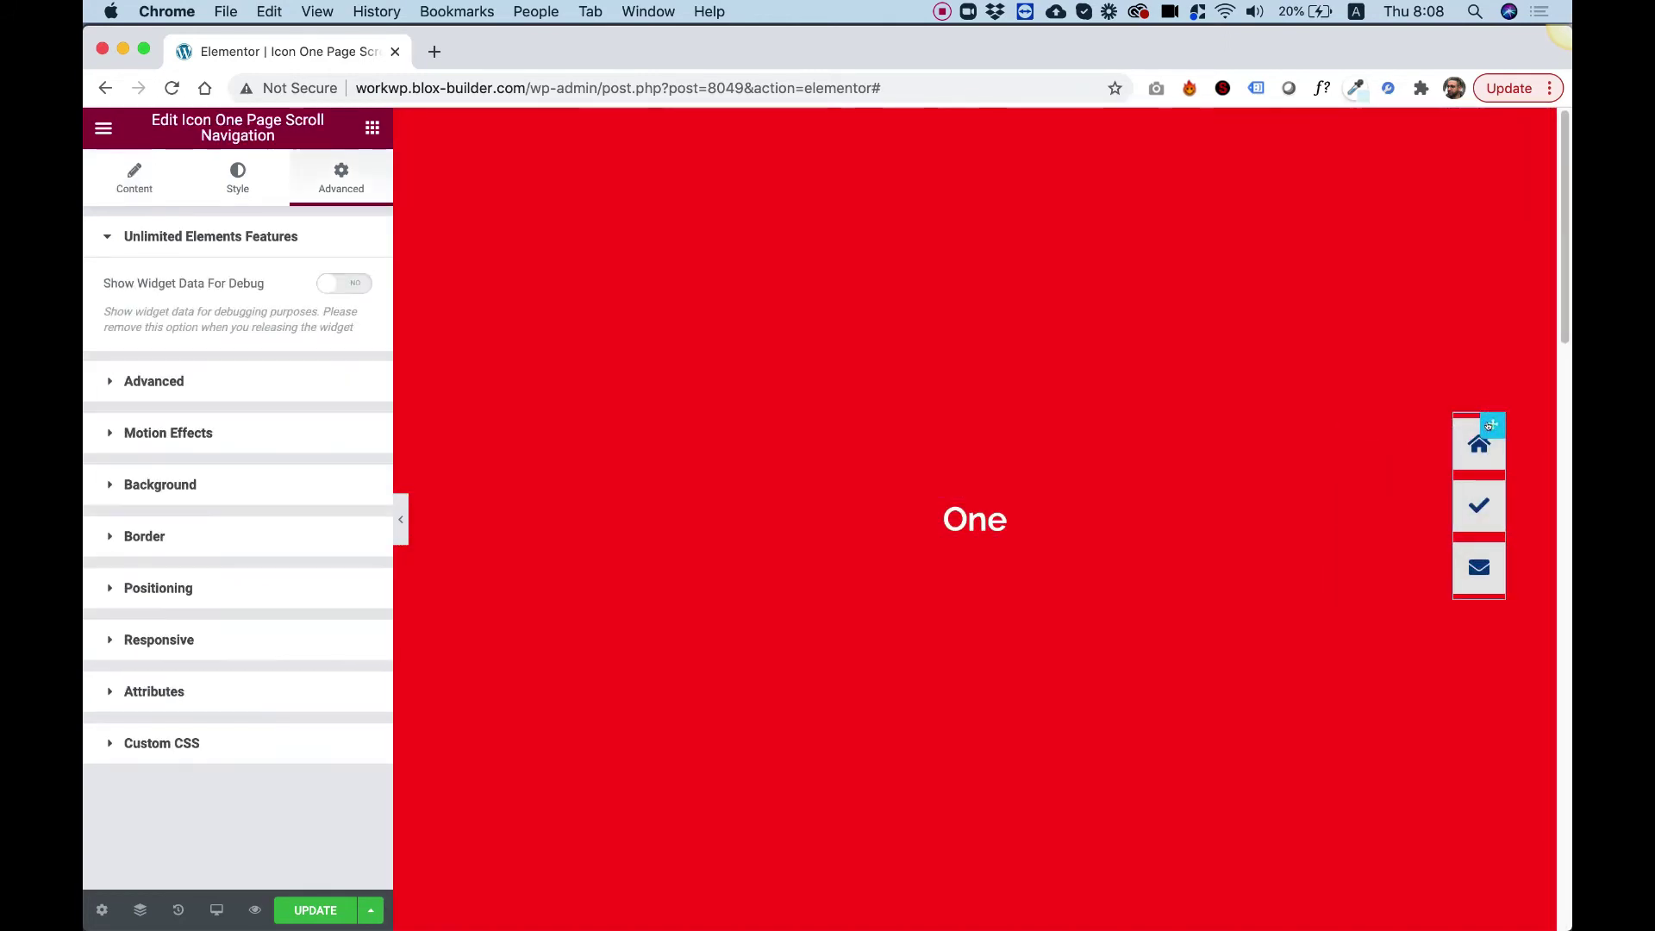
click(129, 174)
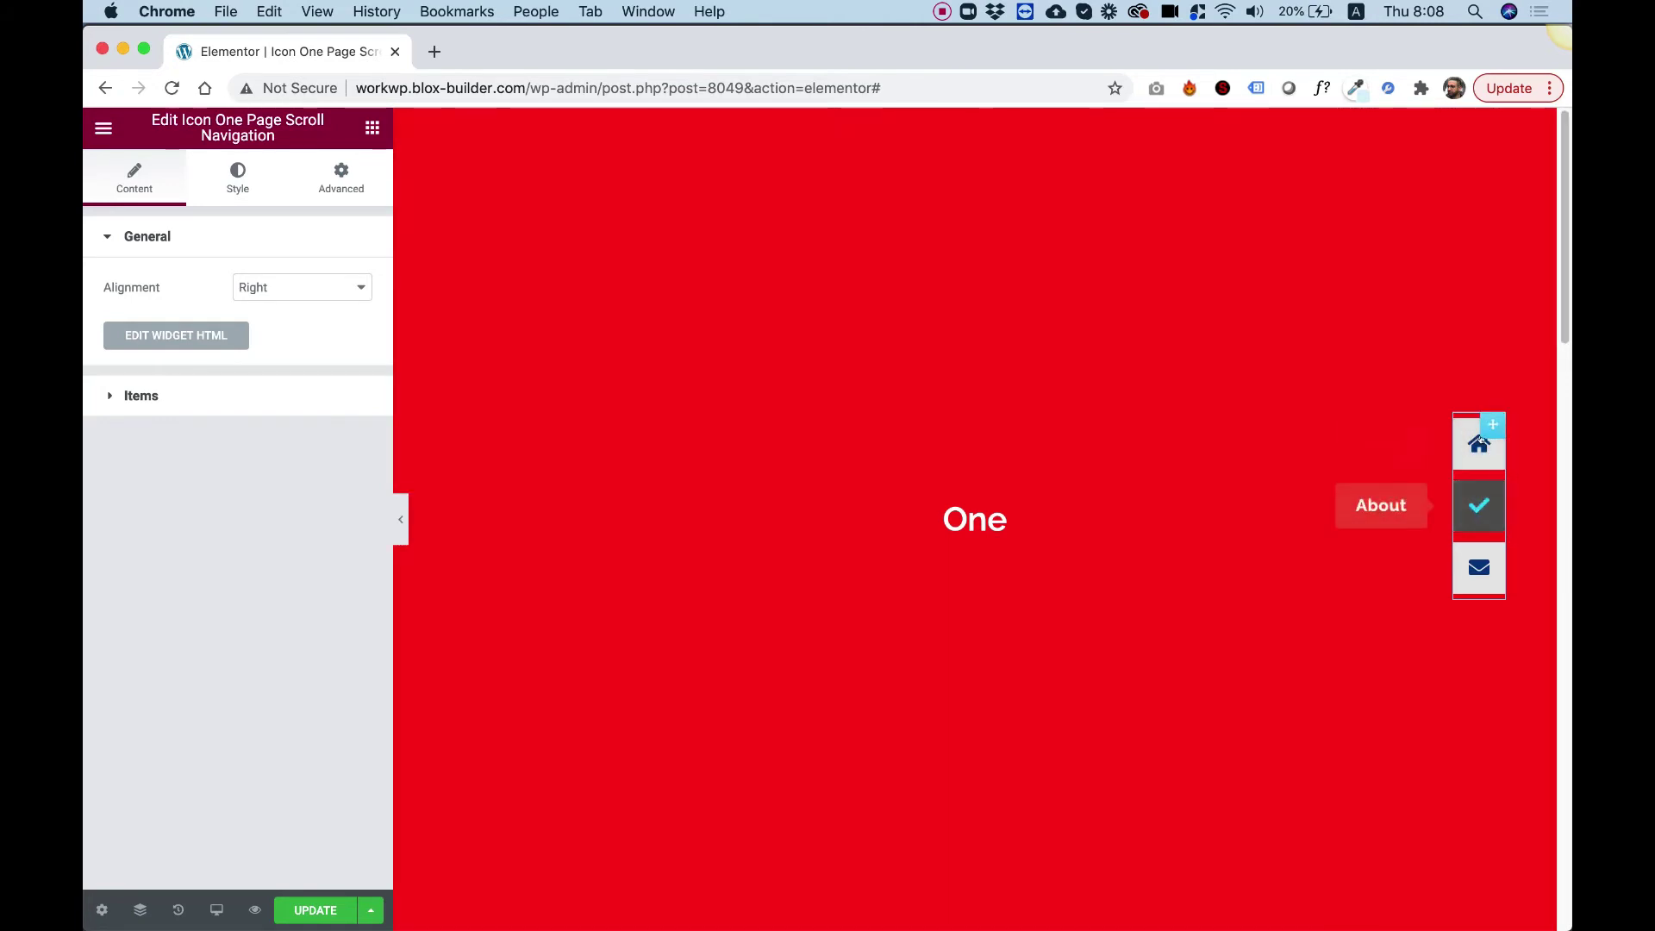
click(297, 287)
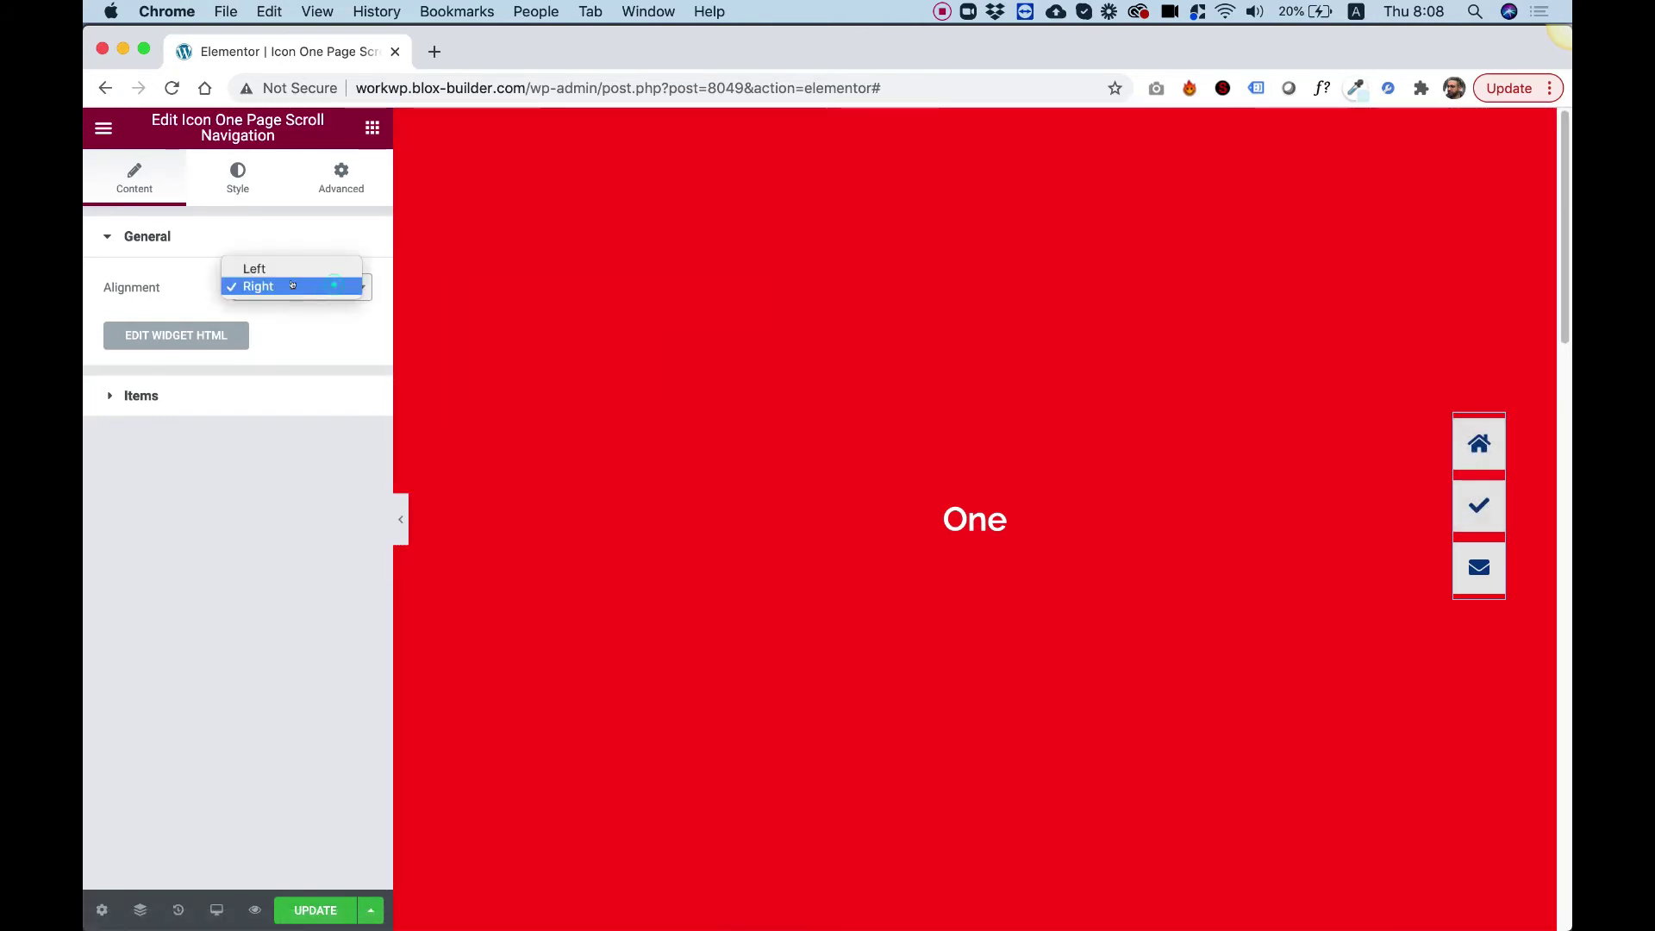
click(290, 270)
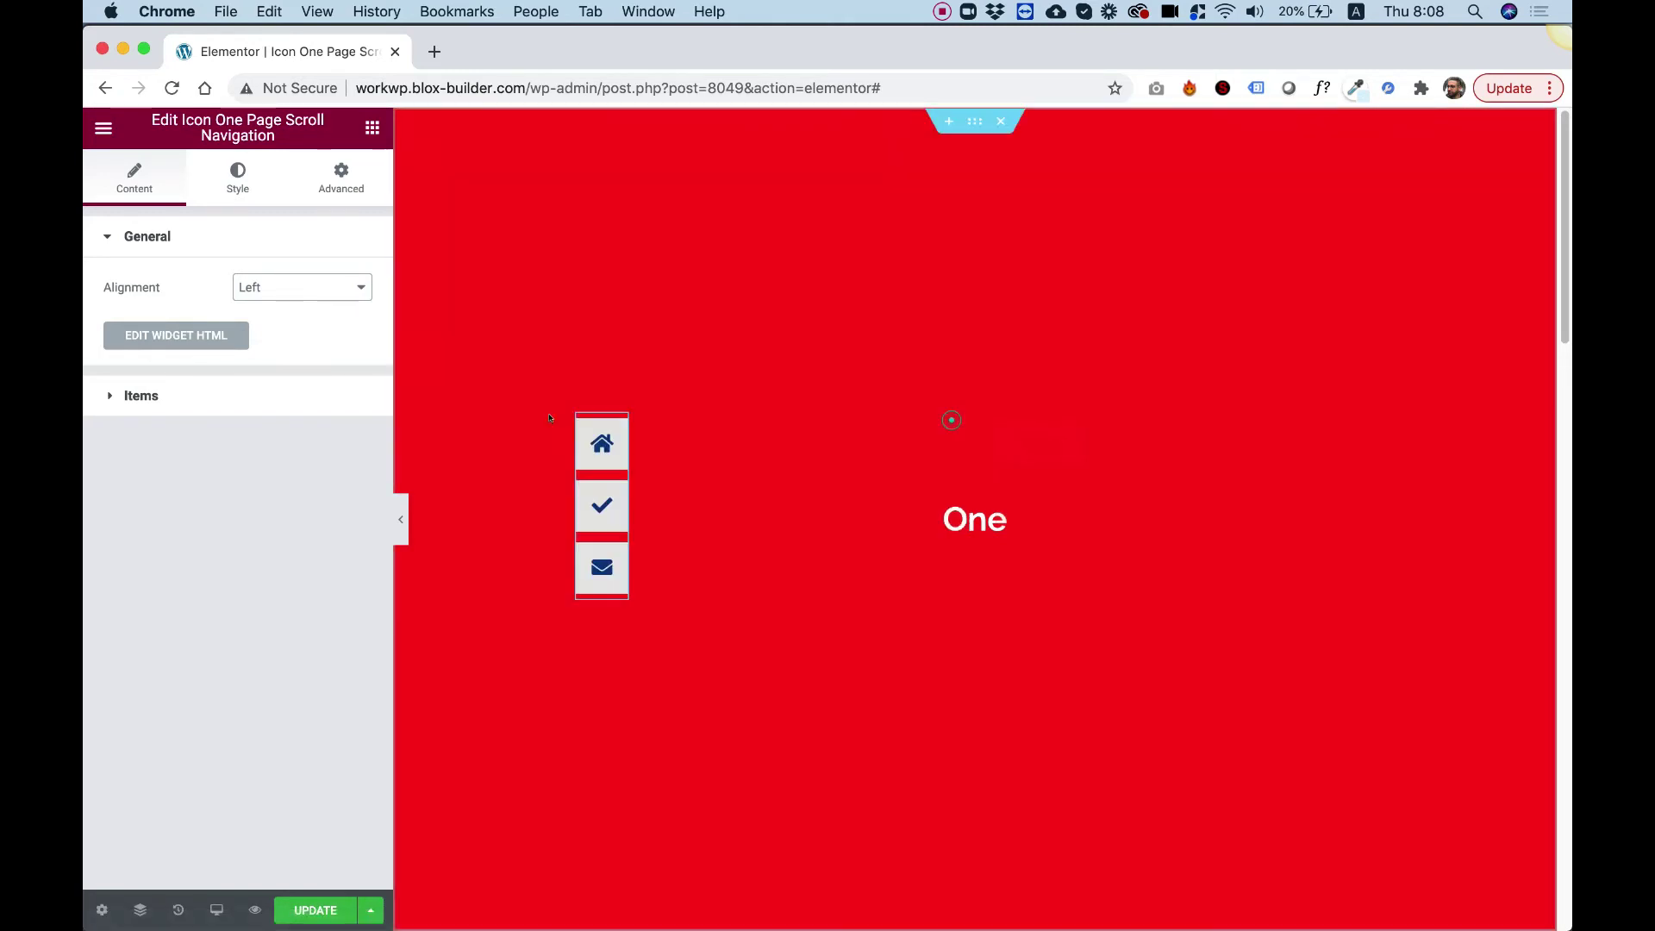
click(484, 425)
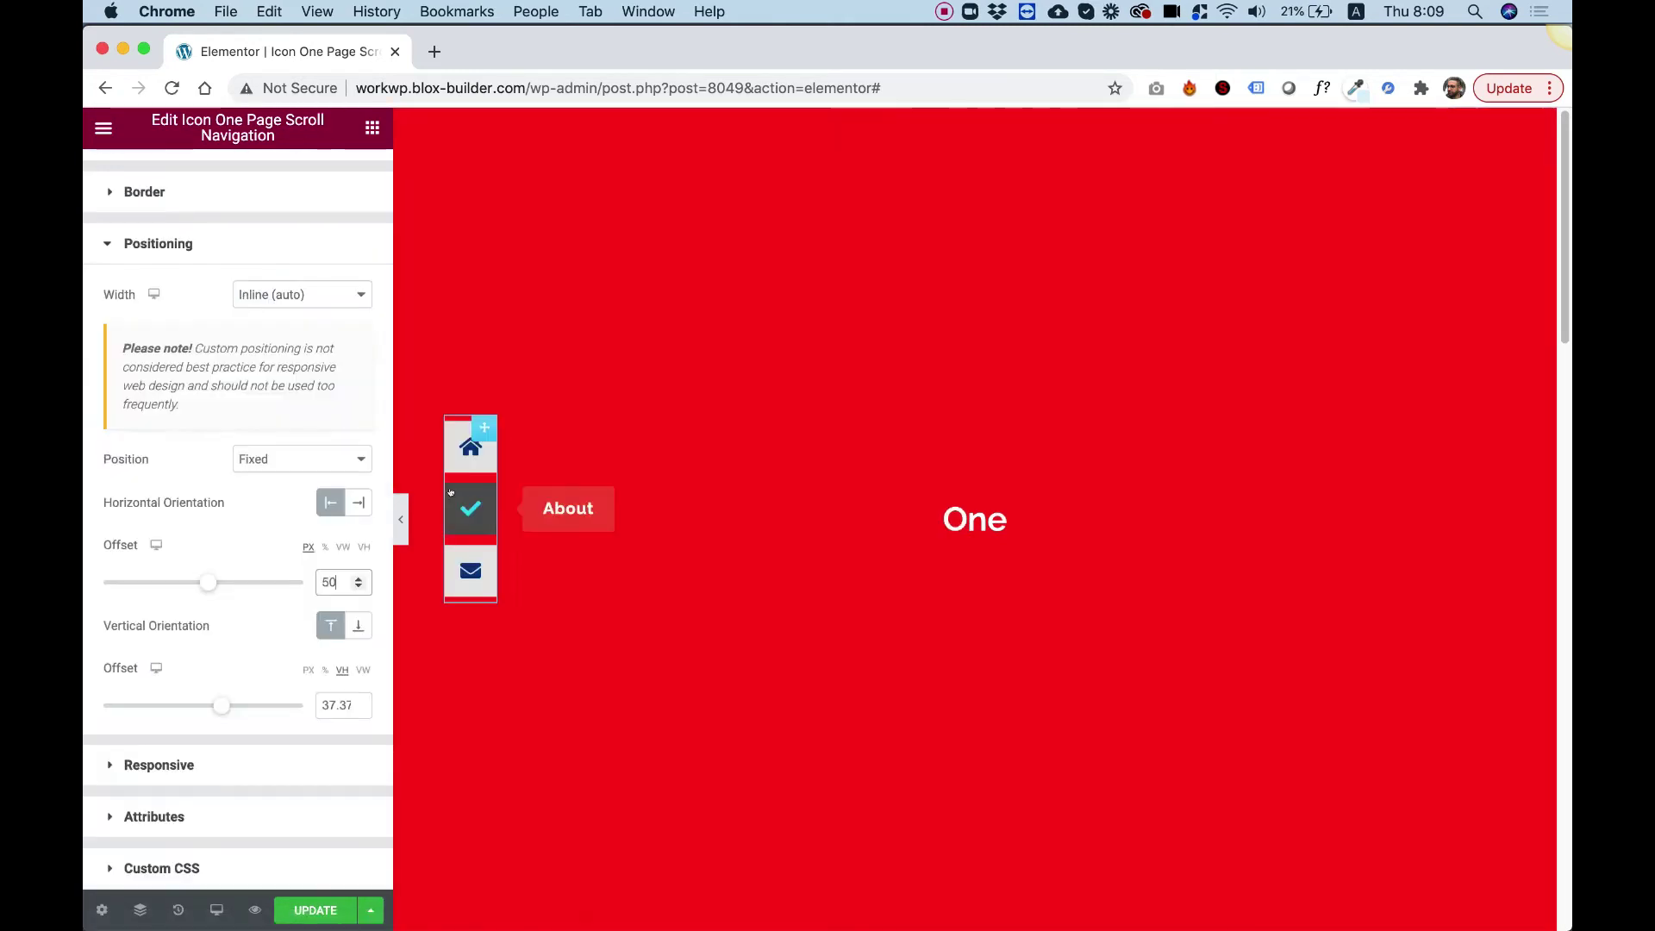
scroll(221, 299, up, 4)
click(128, 183)
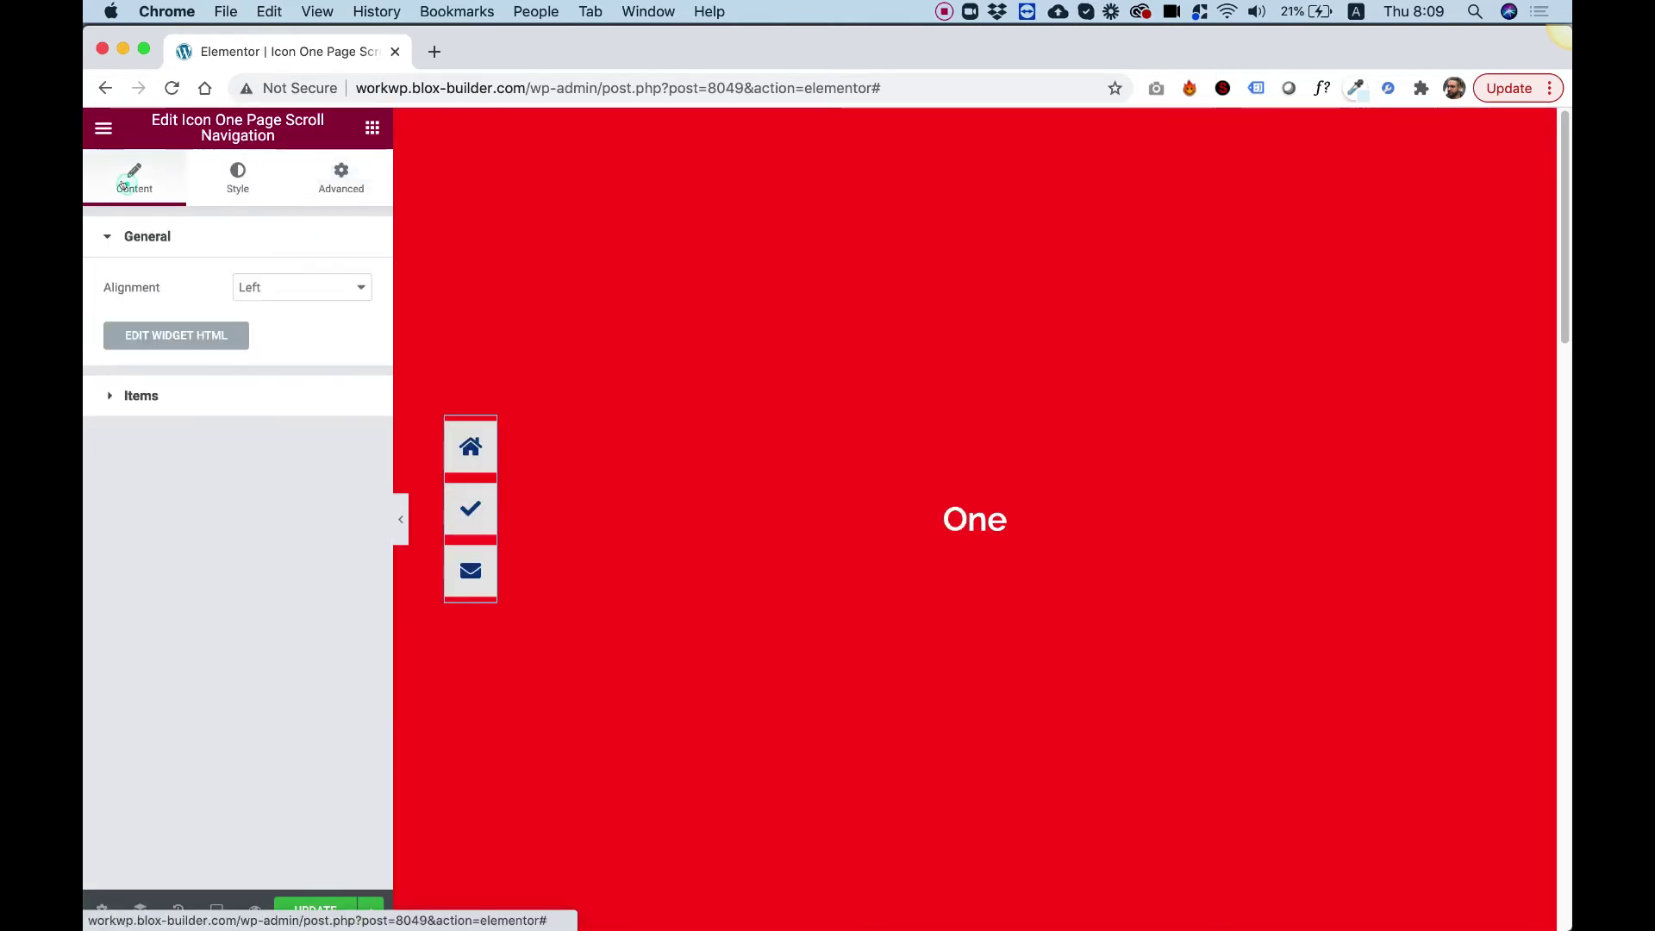
Step: In the widget's Style tab, set Icon Size 28 and Icon Background Size 65
click(233, 186)
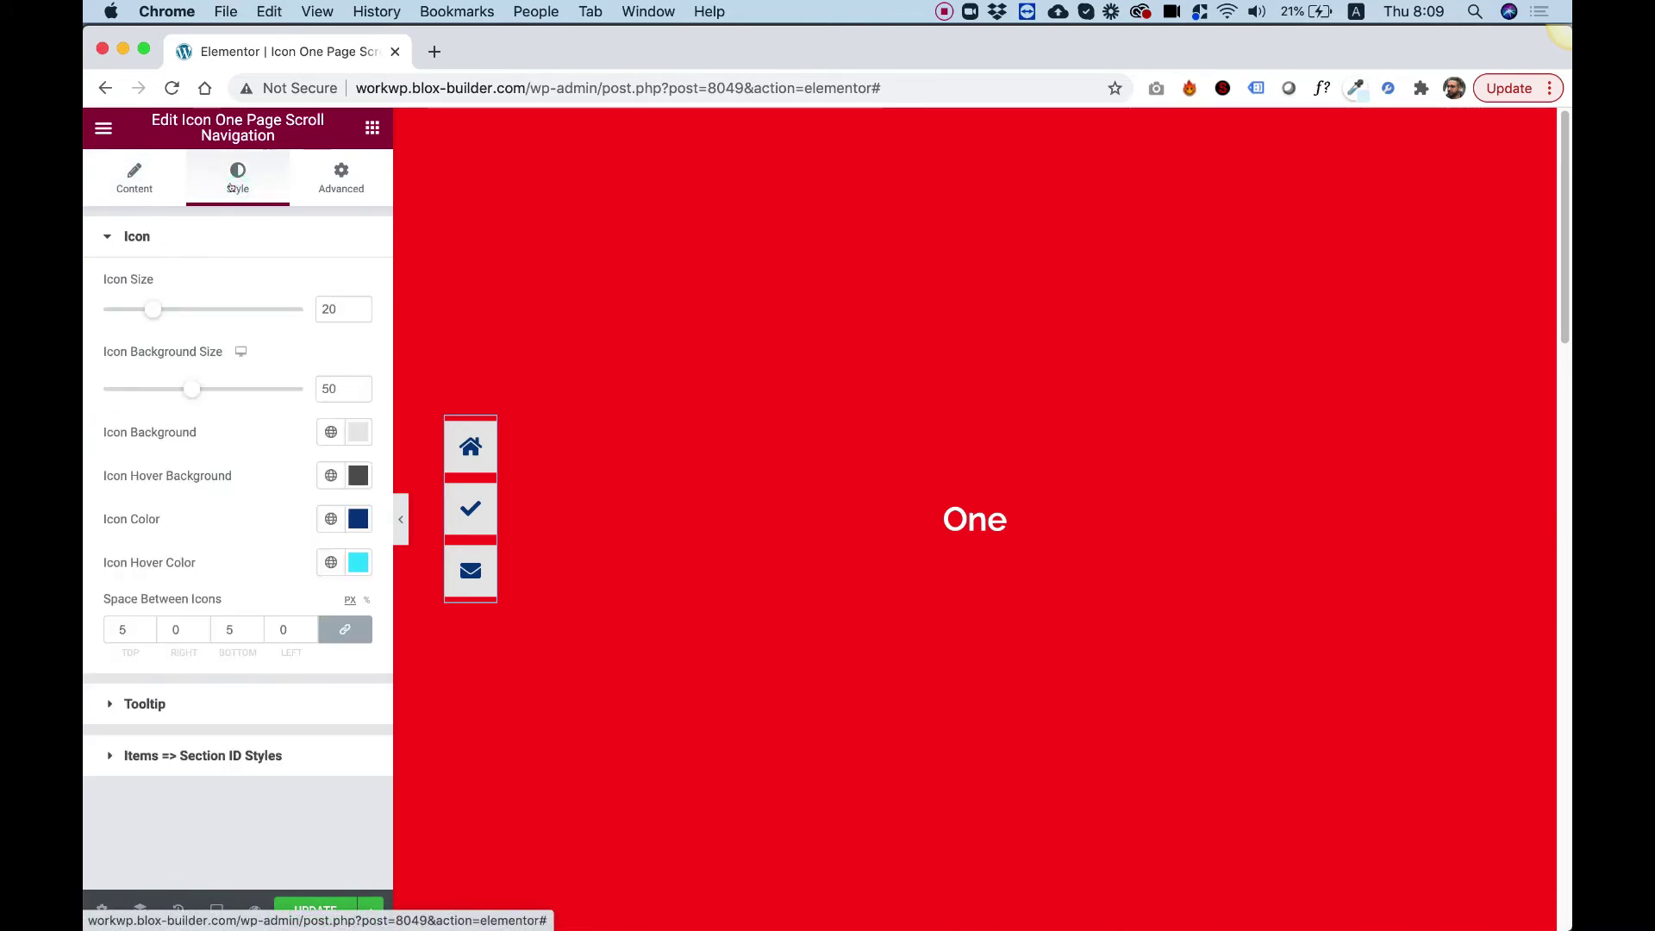
mouse_move(160, 306)
mouse_down()
mouse_move(267, 309)
mouse_move(191, 315)
mouse_up()
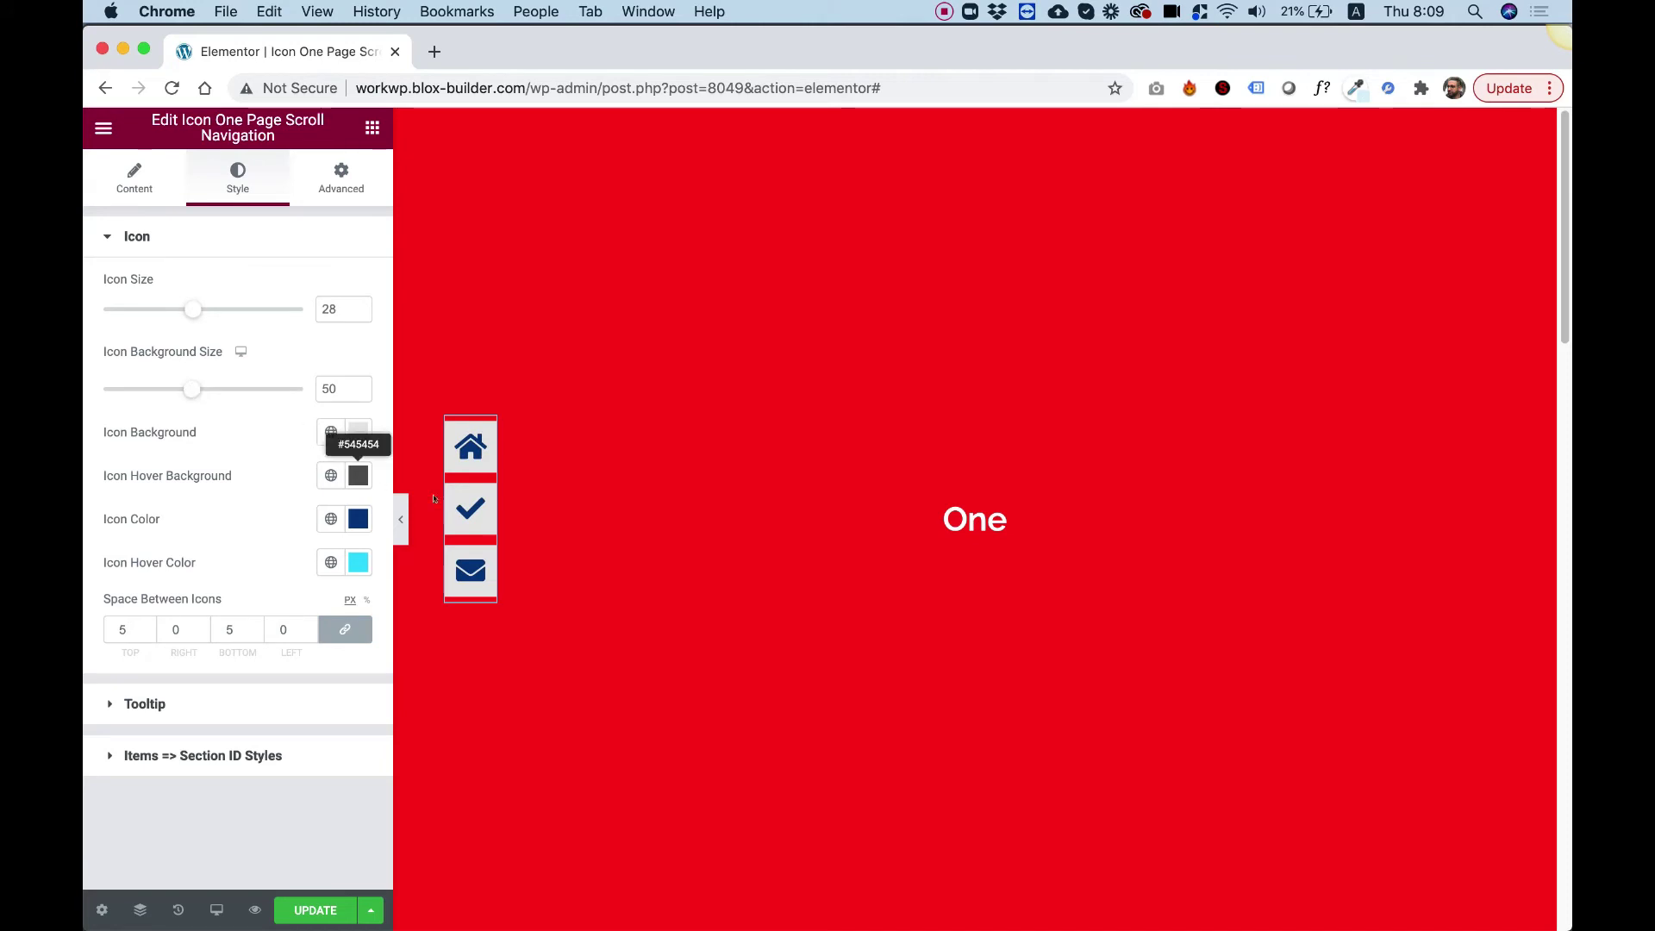
drag(197, 389, 218, 390)
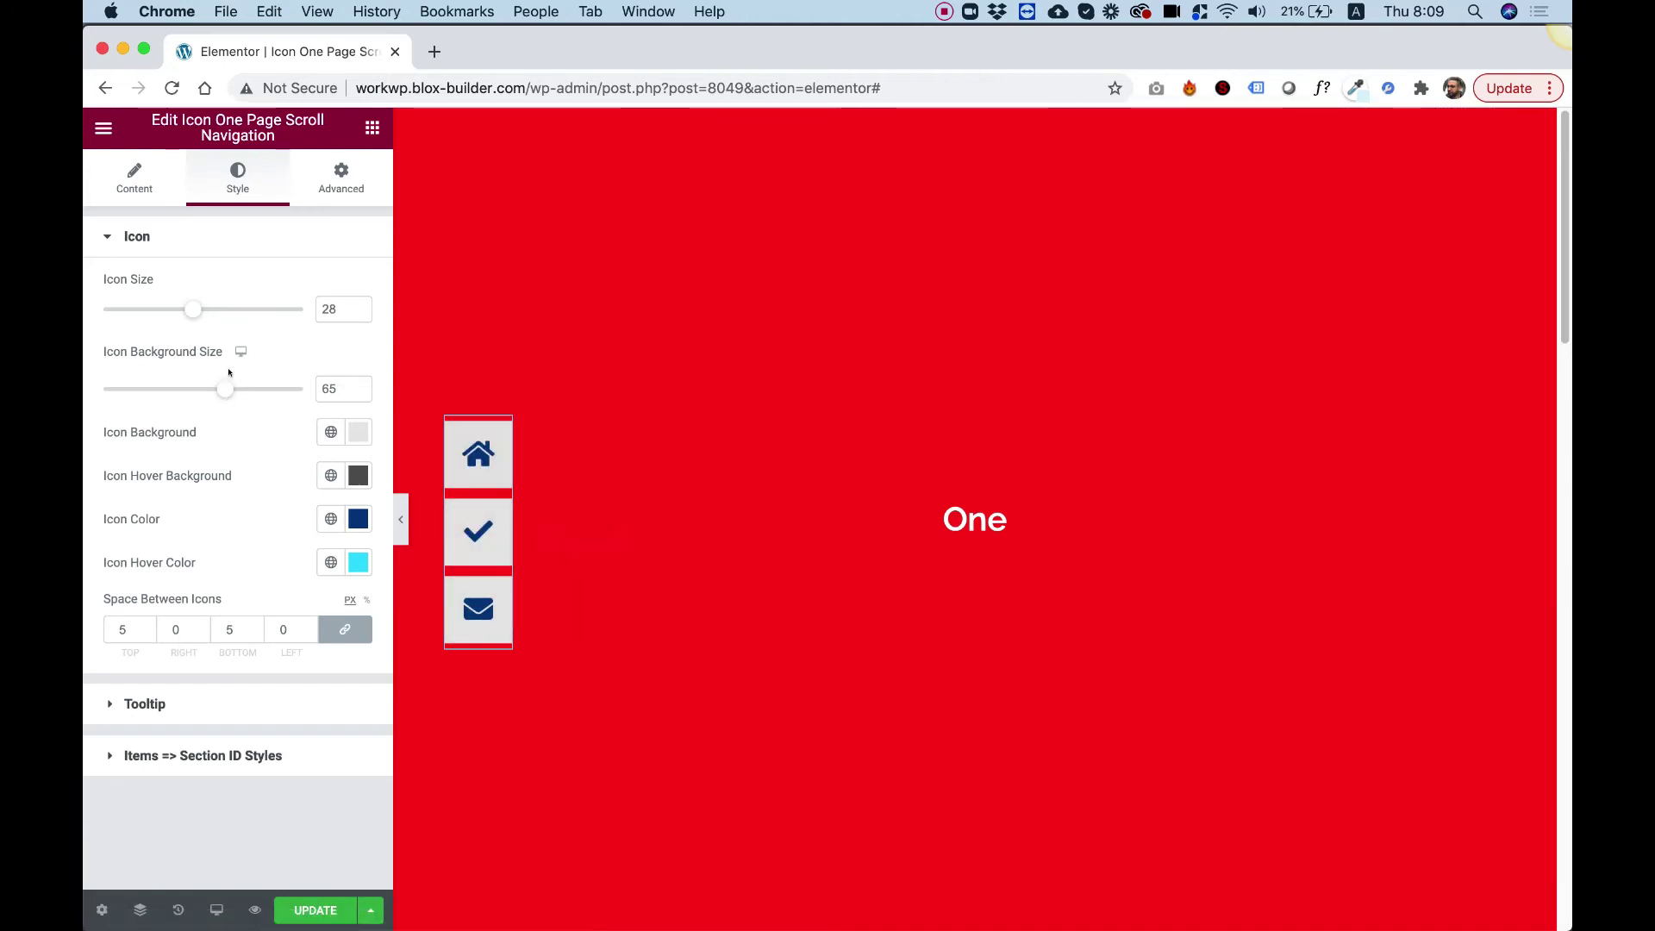
Step: Give the icons a black background and a white hover background
click(358, 432)
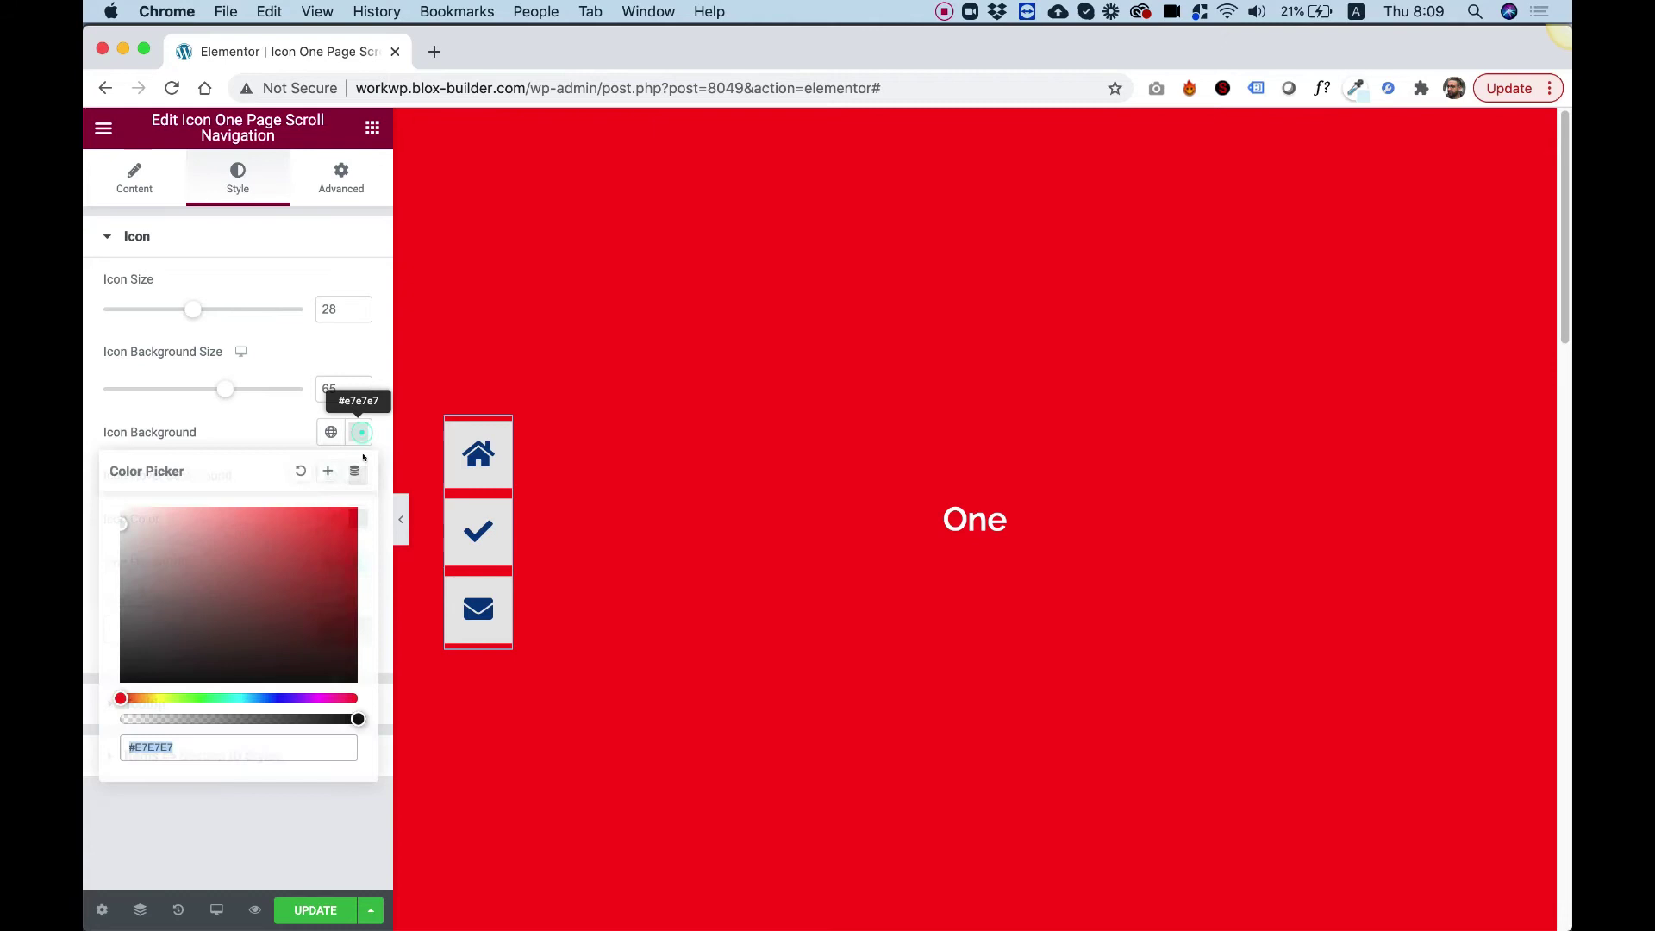
click(324, 593)
click(334, 834)
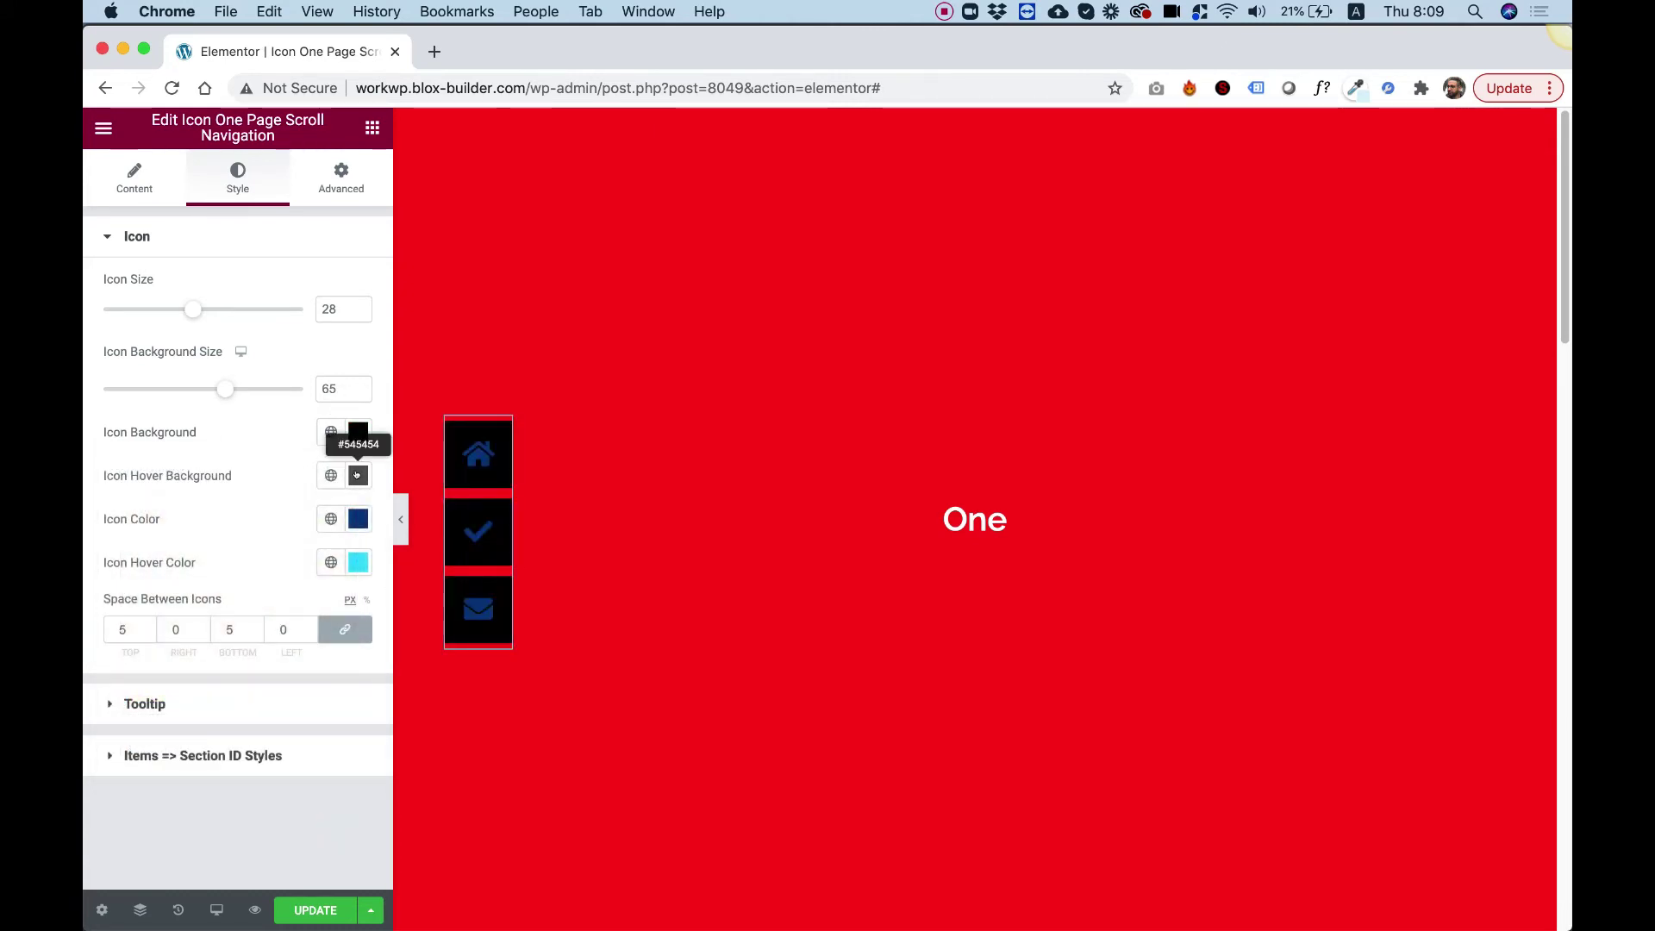
click(357, 474)
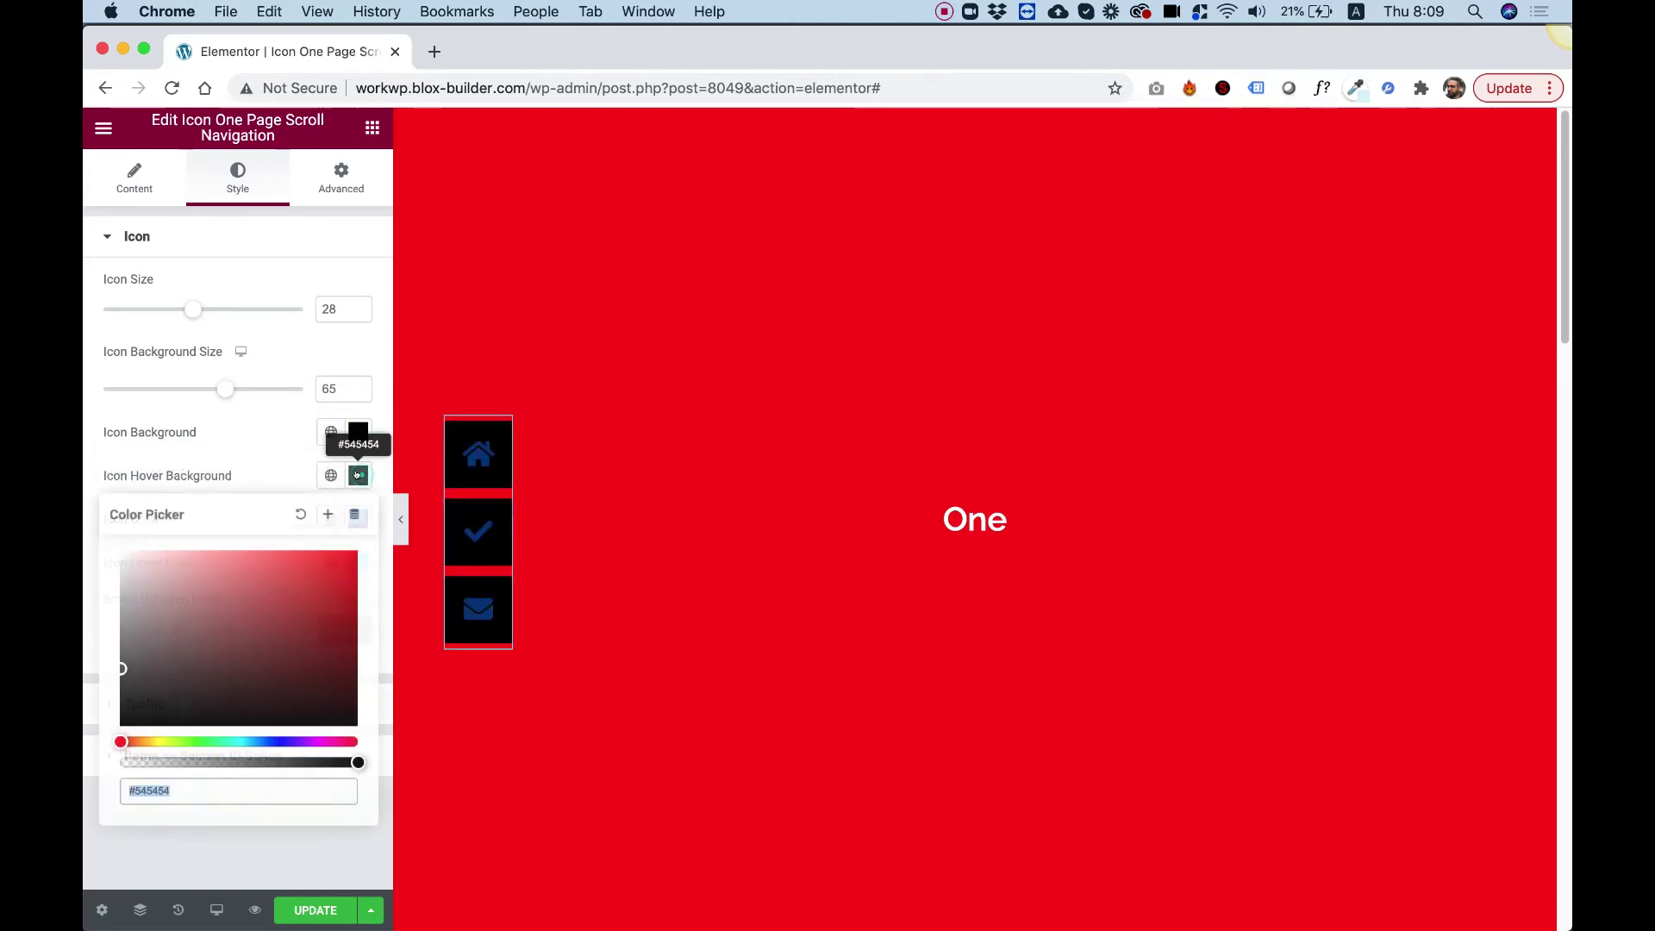
click(101, 449)
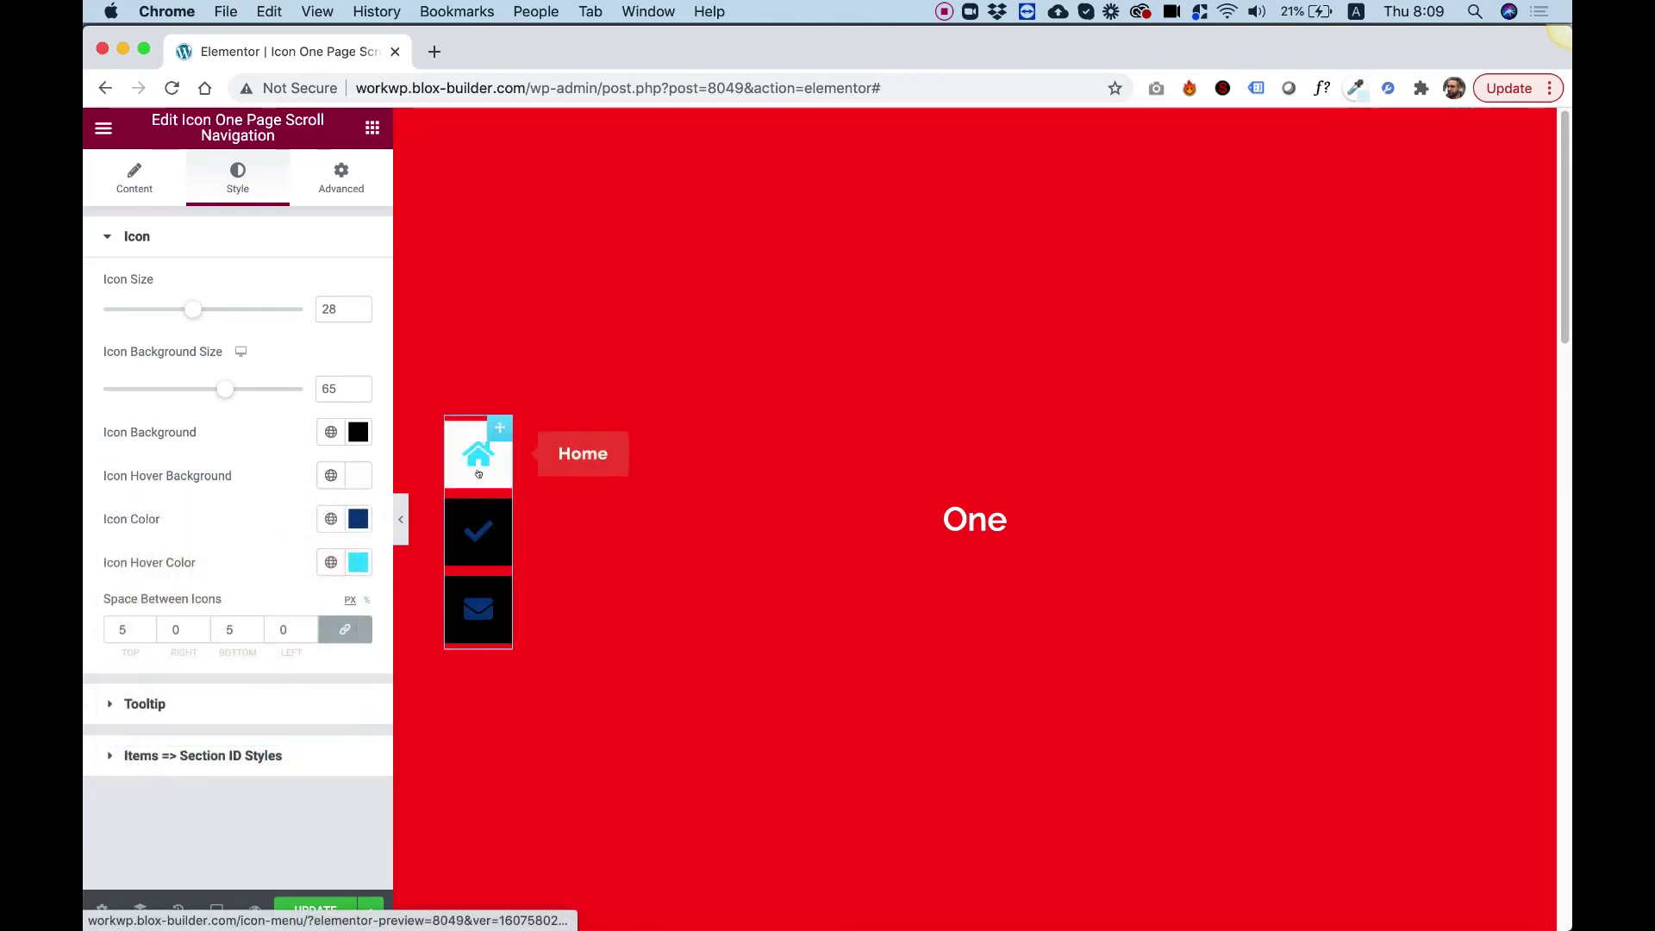
Step: Make the icon colour white and the hover icon colour black
click(358, 518)
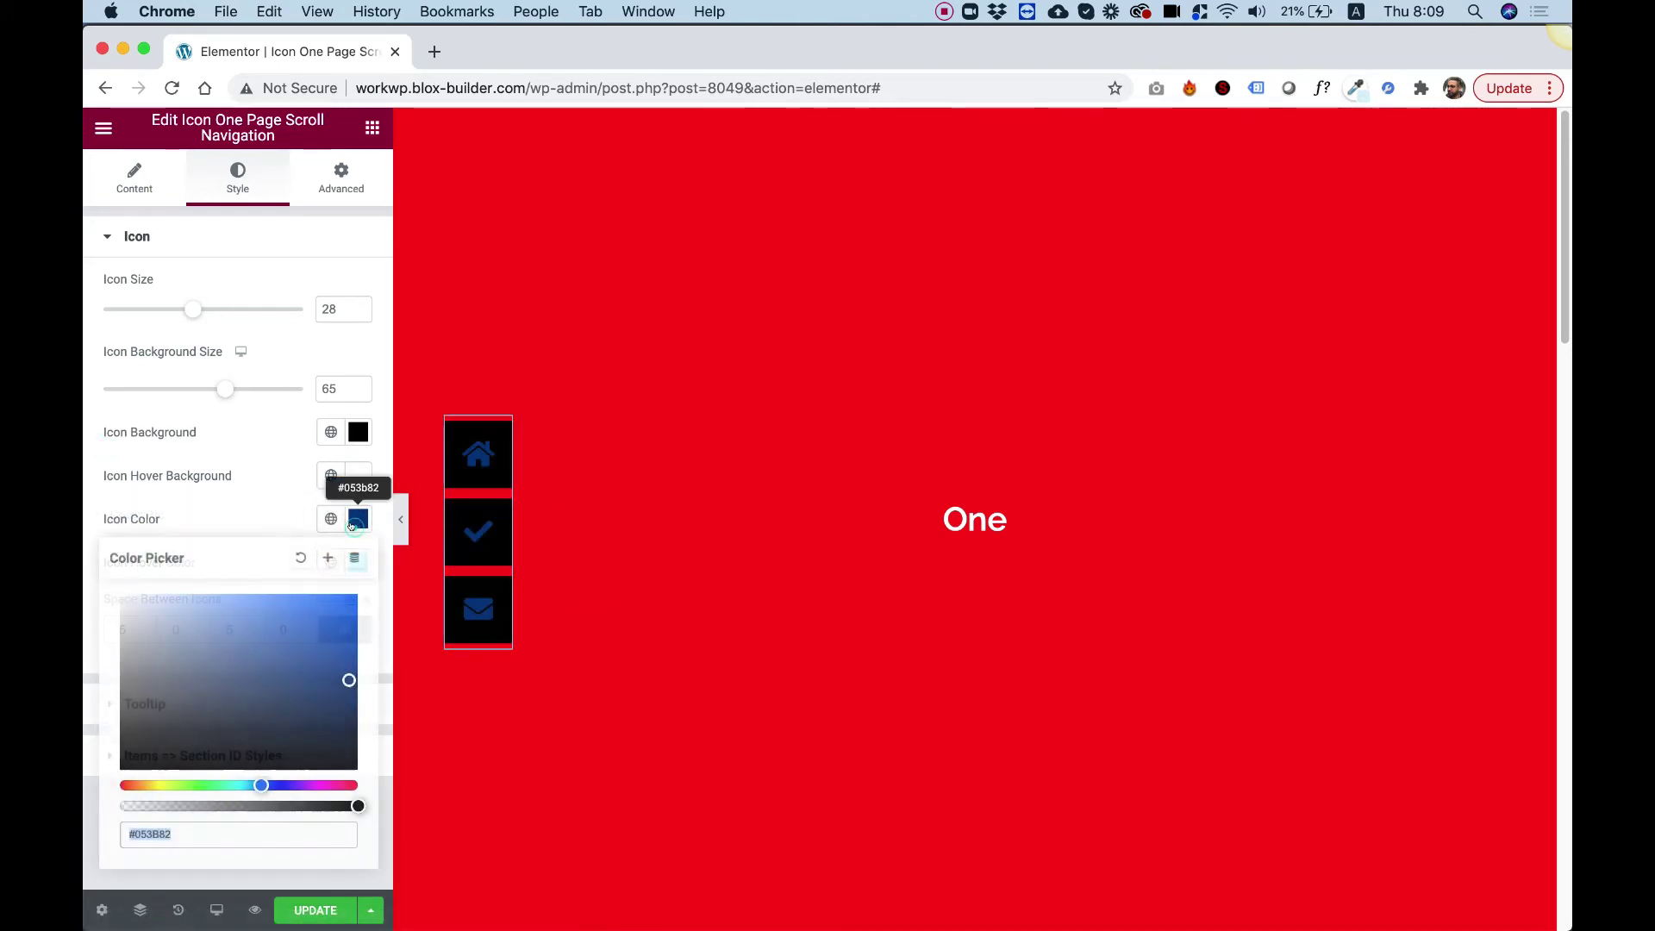
drag(322, 595, 121, 595)
click(213, 502)
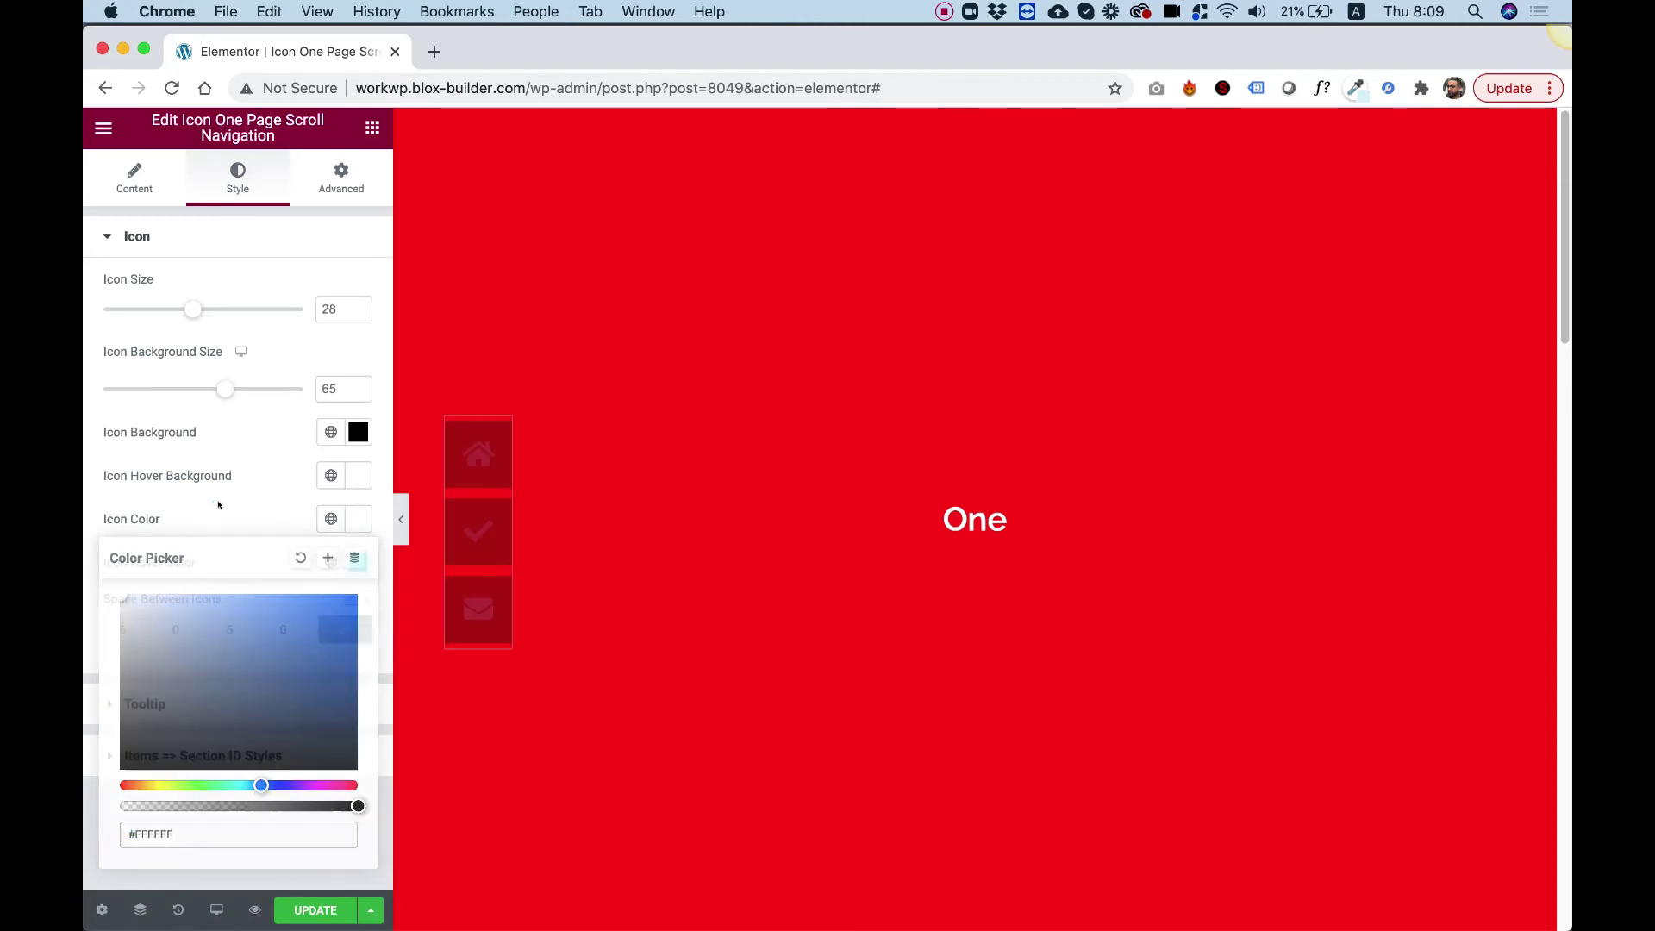
click(351, 559)
drag(248, 698, 121, 811)
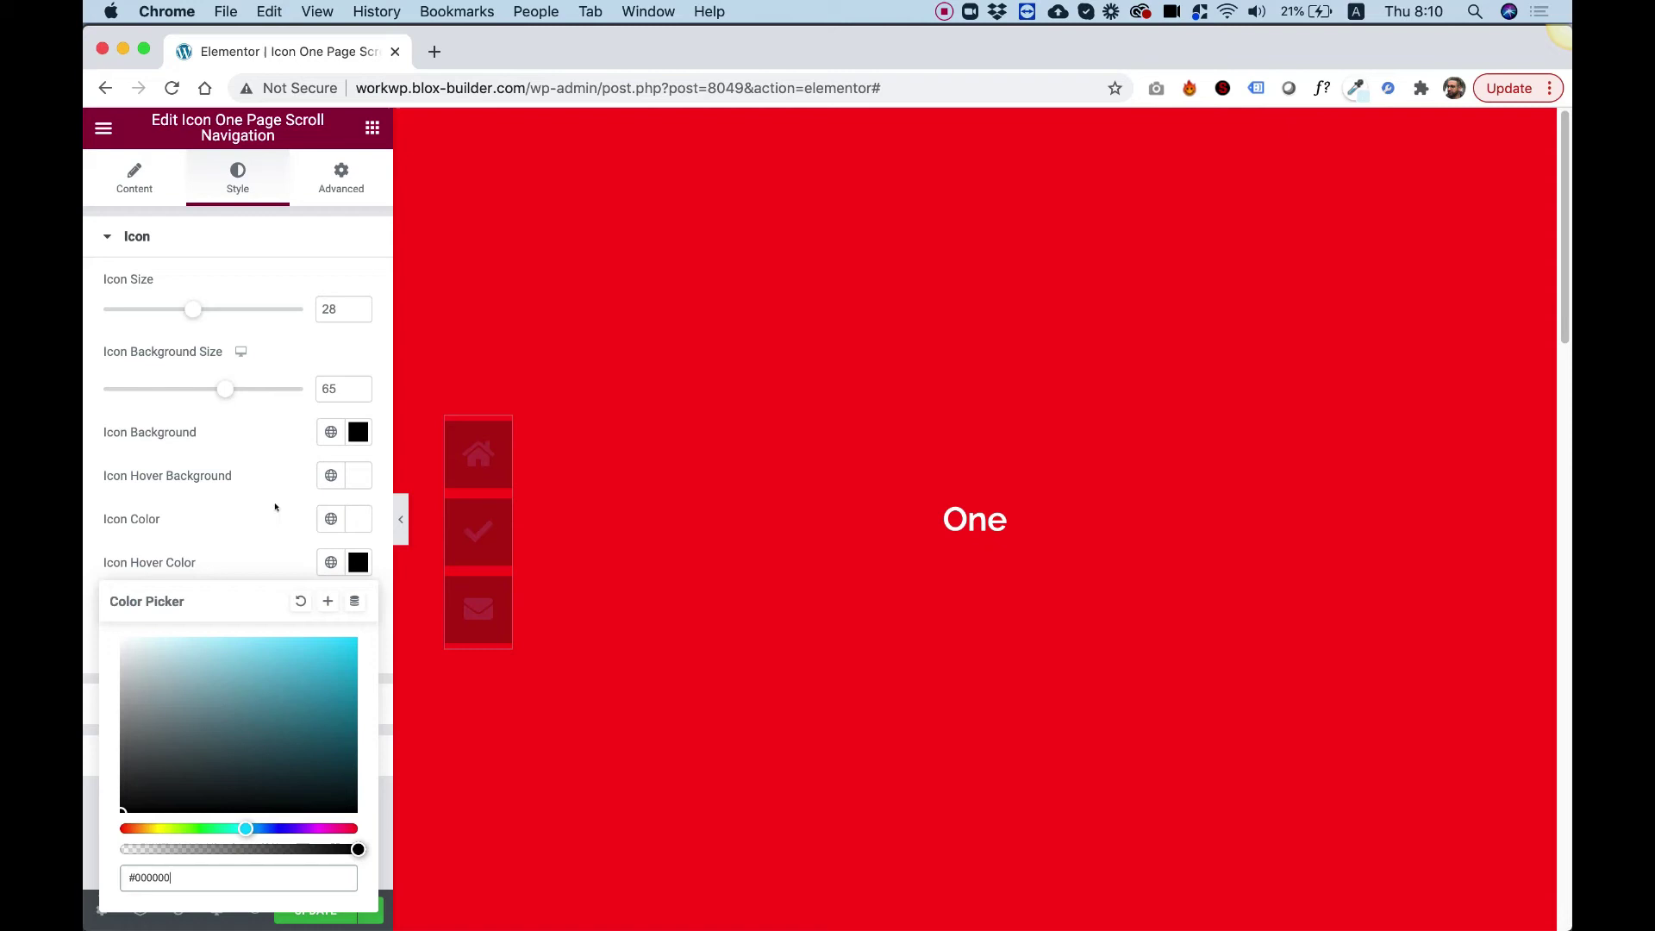
click(223, 552)
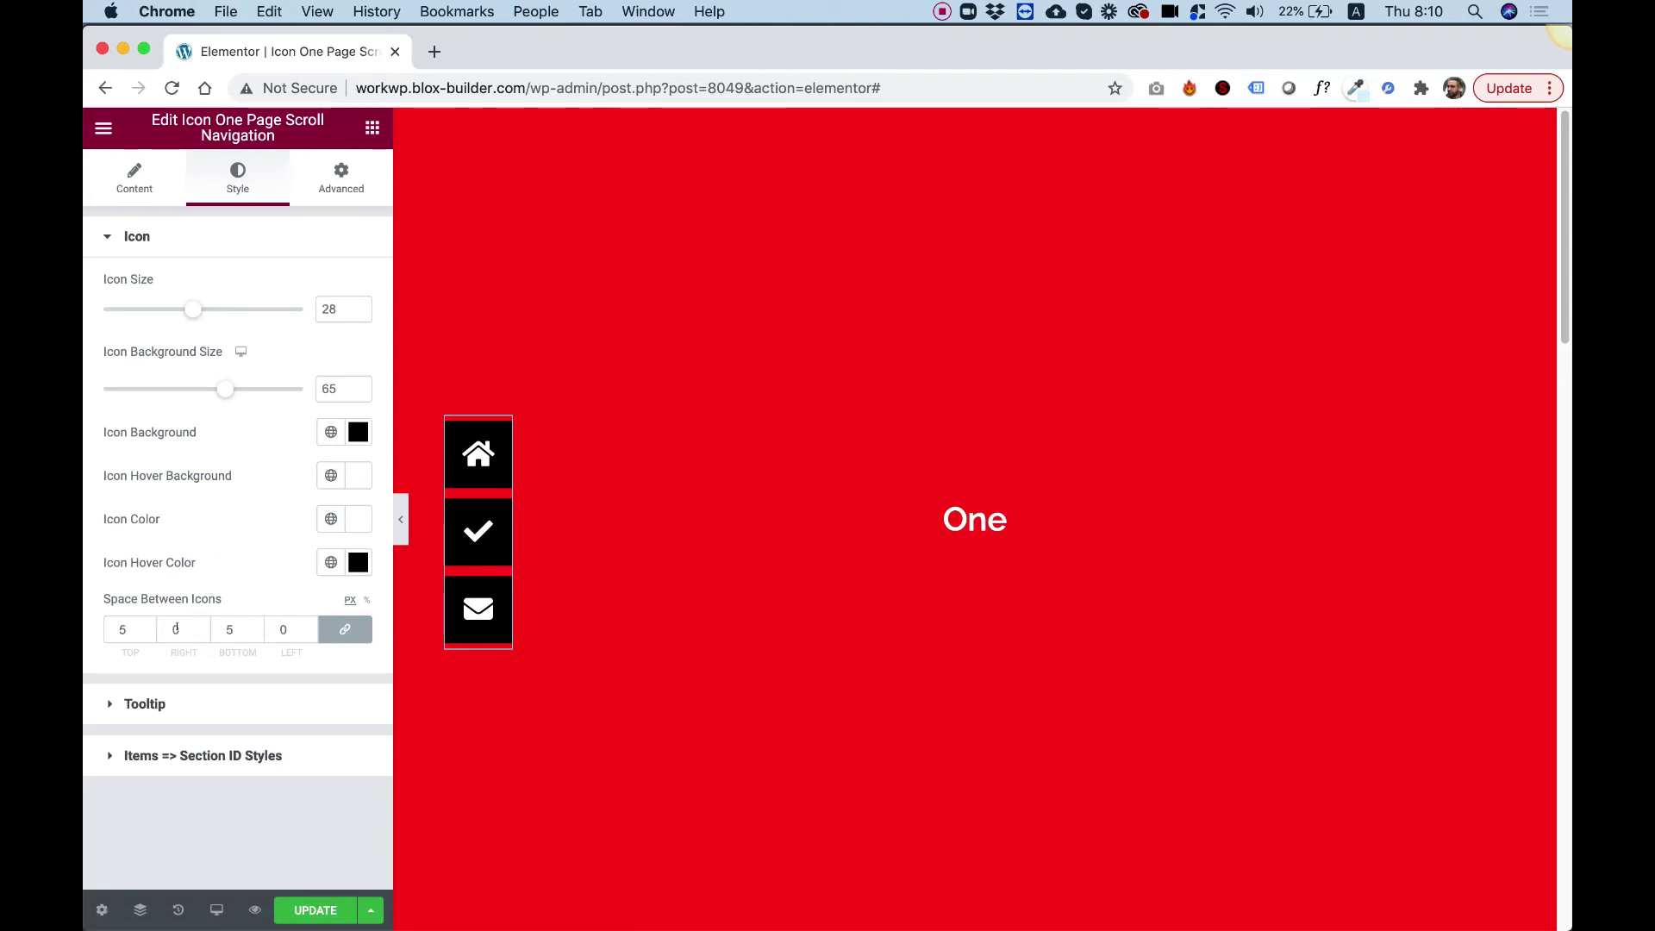
Step: Set the navigation tooltip background to solid black (#000000) and check the tooltip typography settings
click(168, 704)
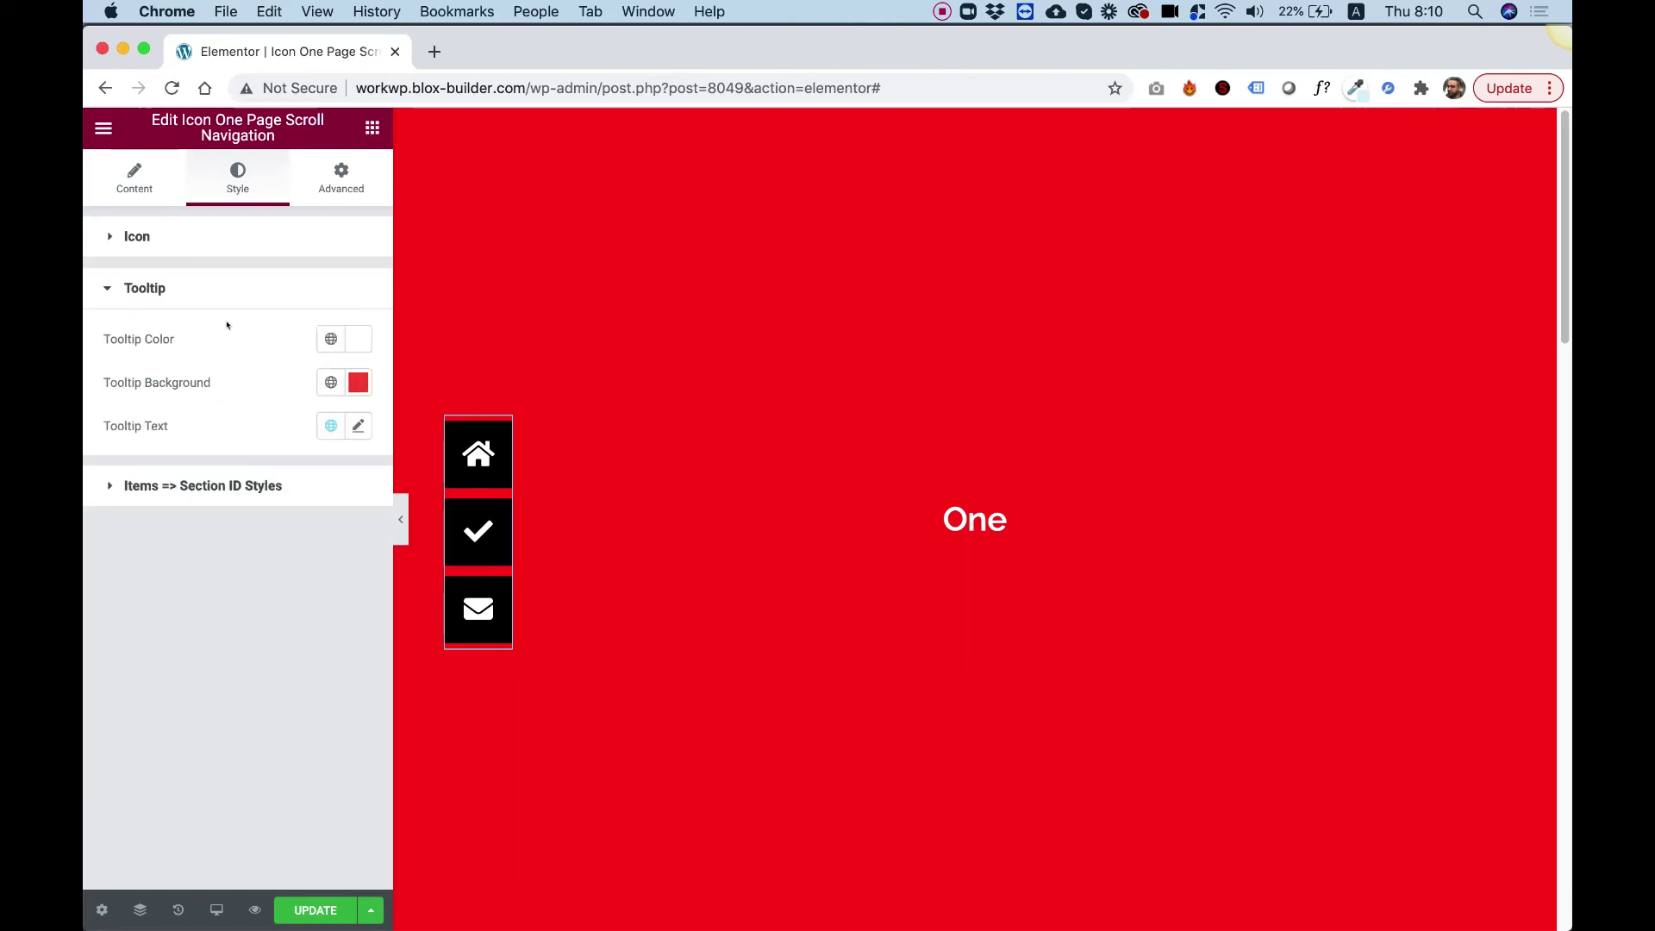
mouse_move(460, 439)
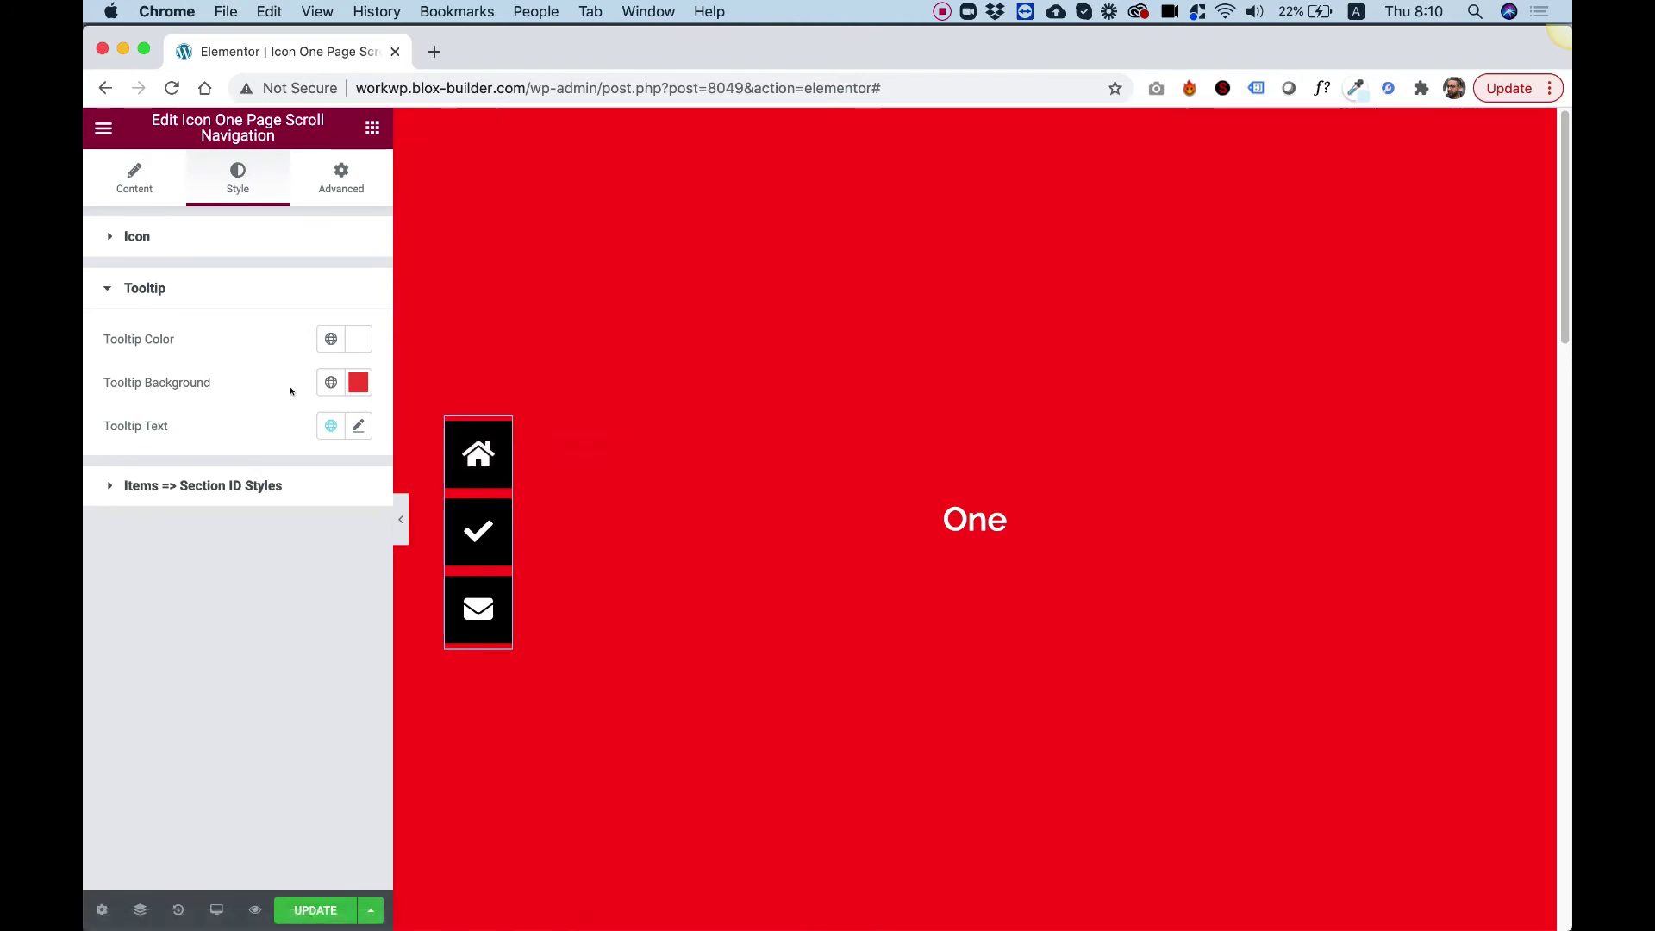
click(358, 382)
click(331, 583)
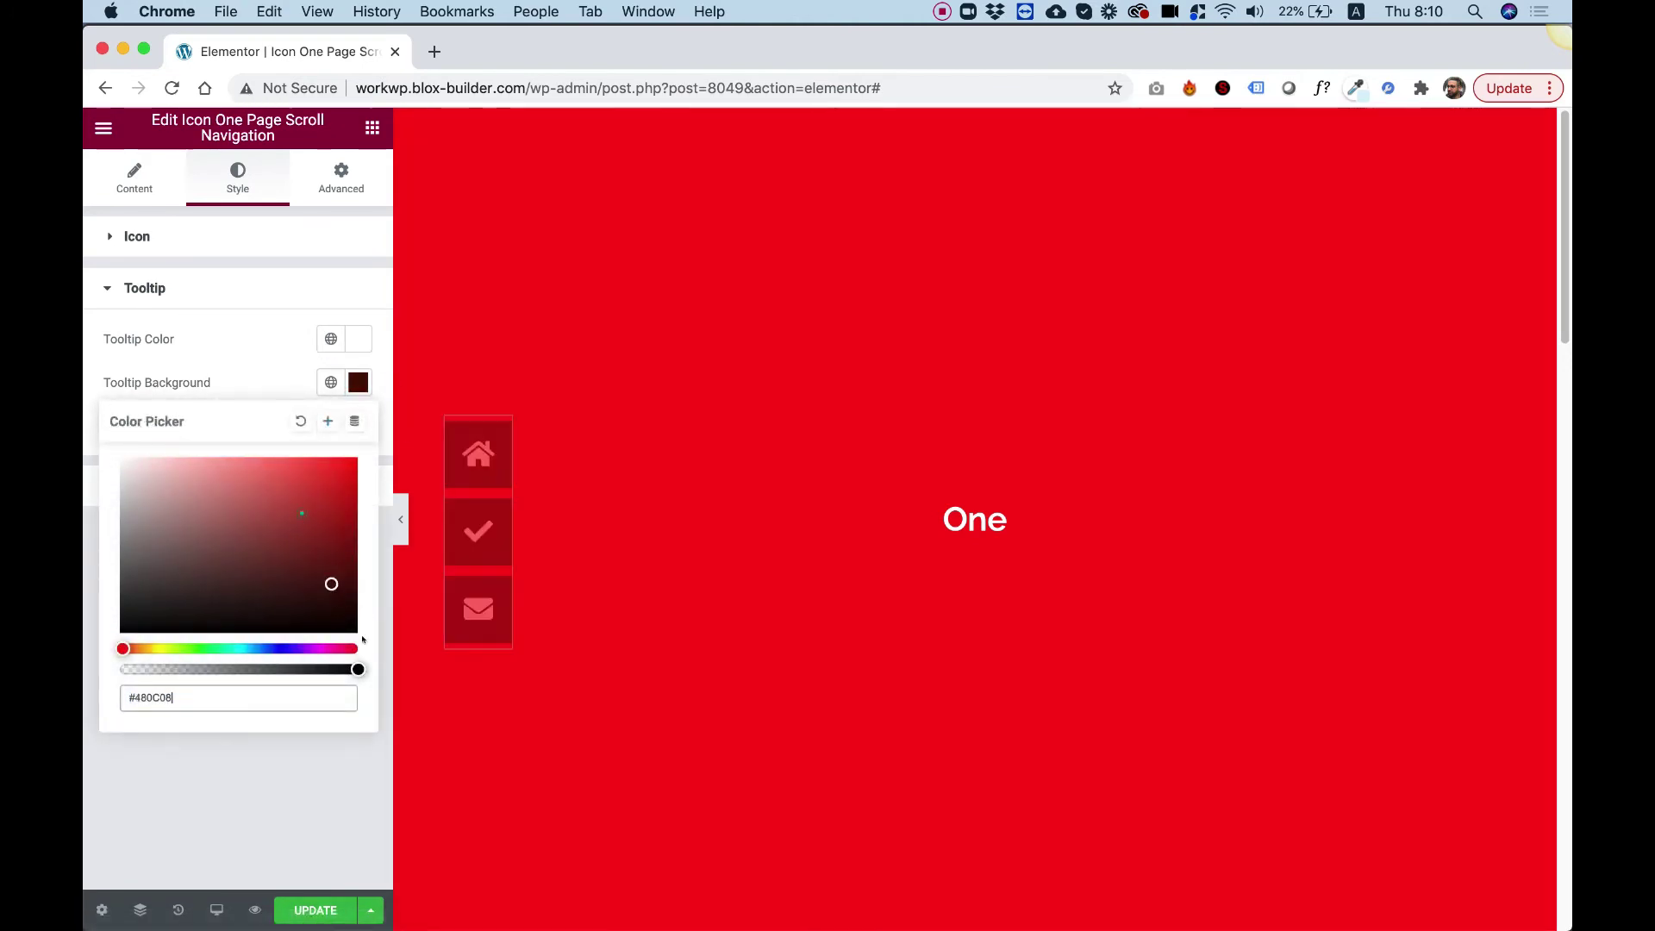
click(297, 819)
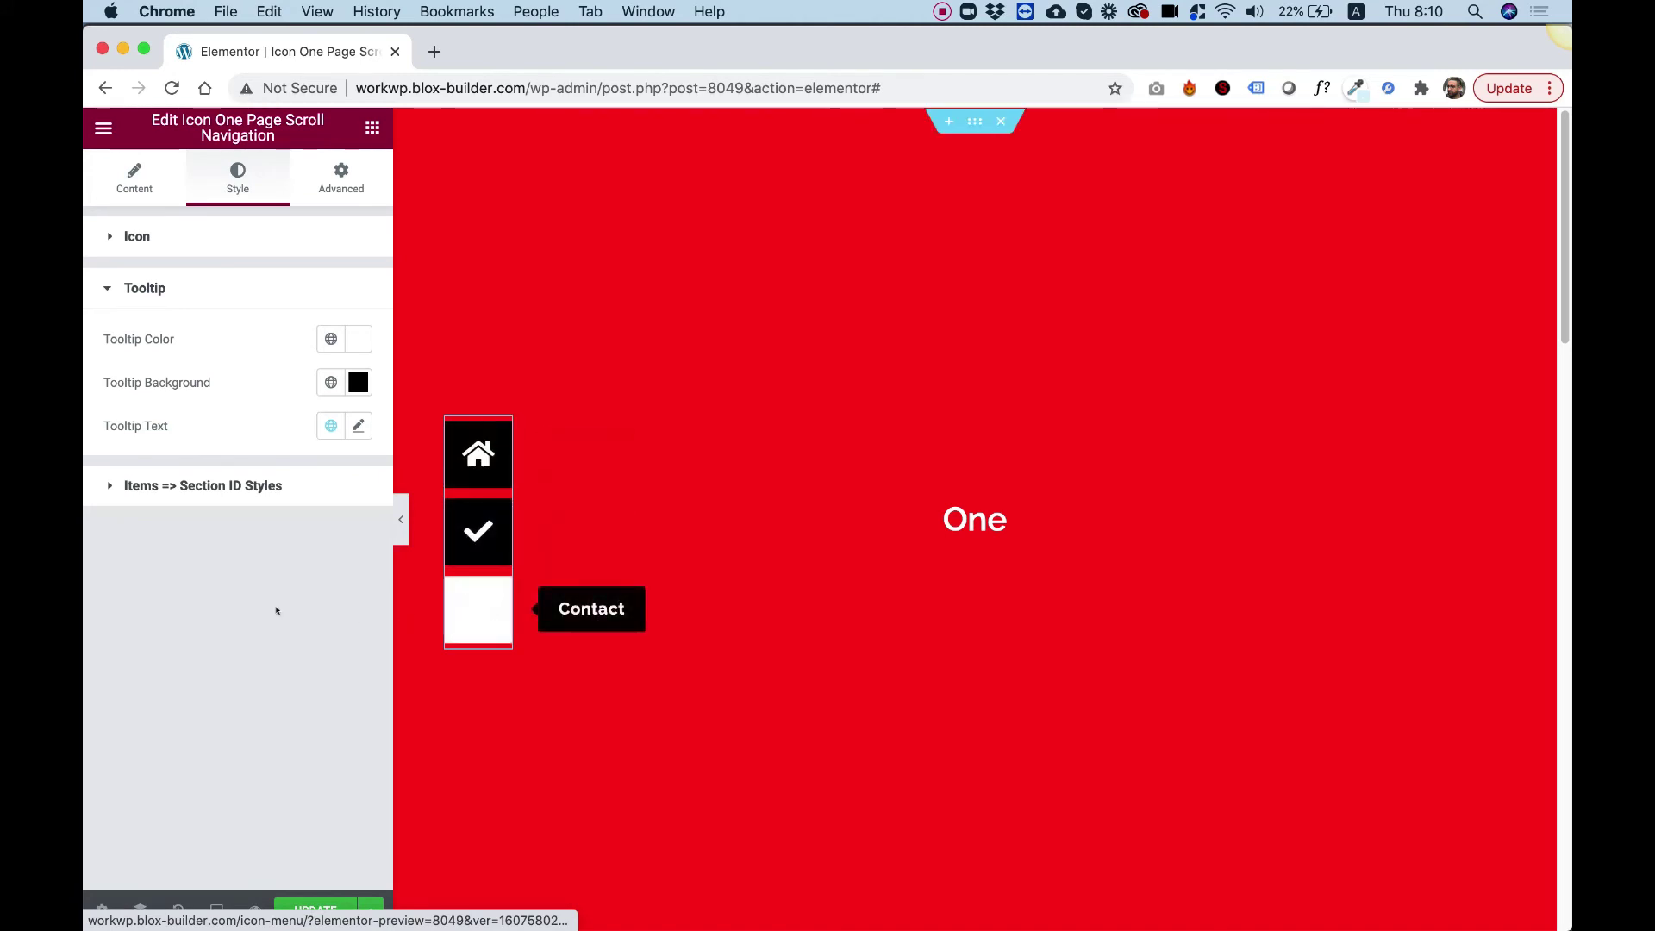
click(350, 427)
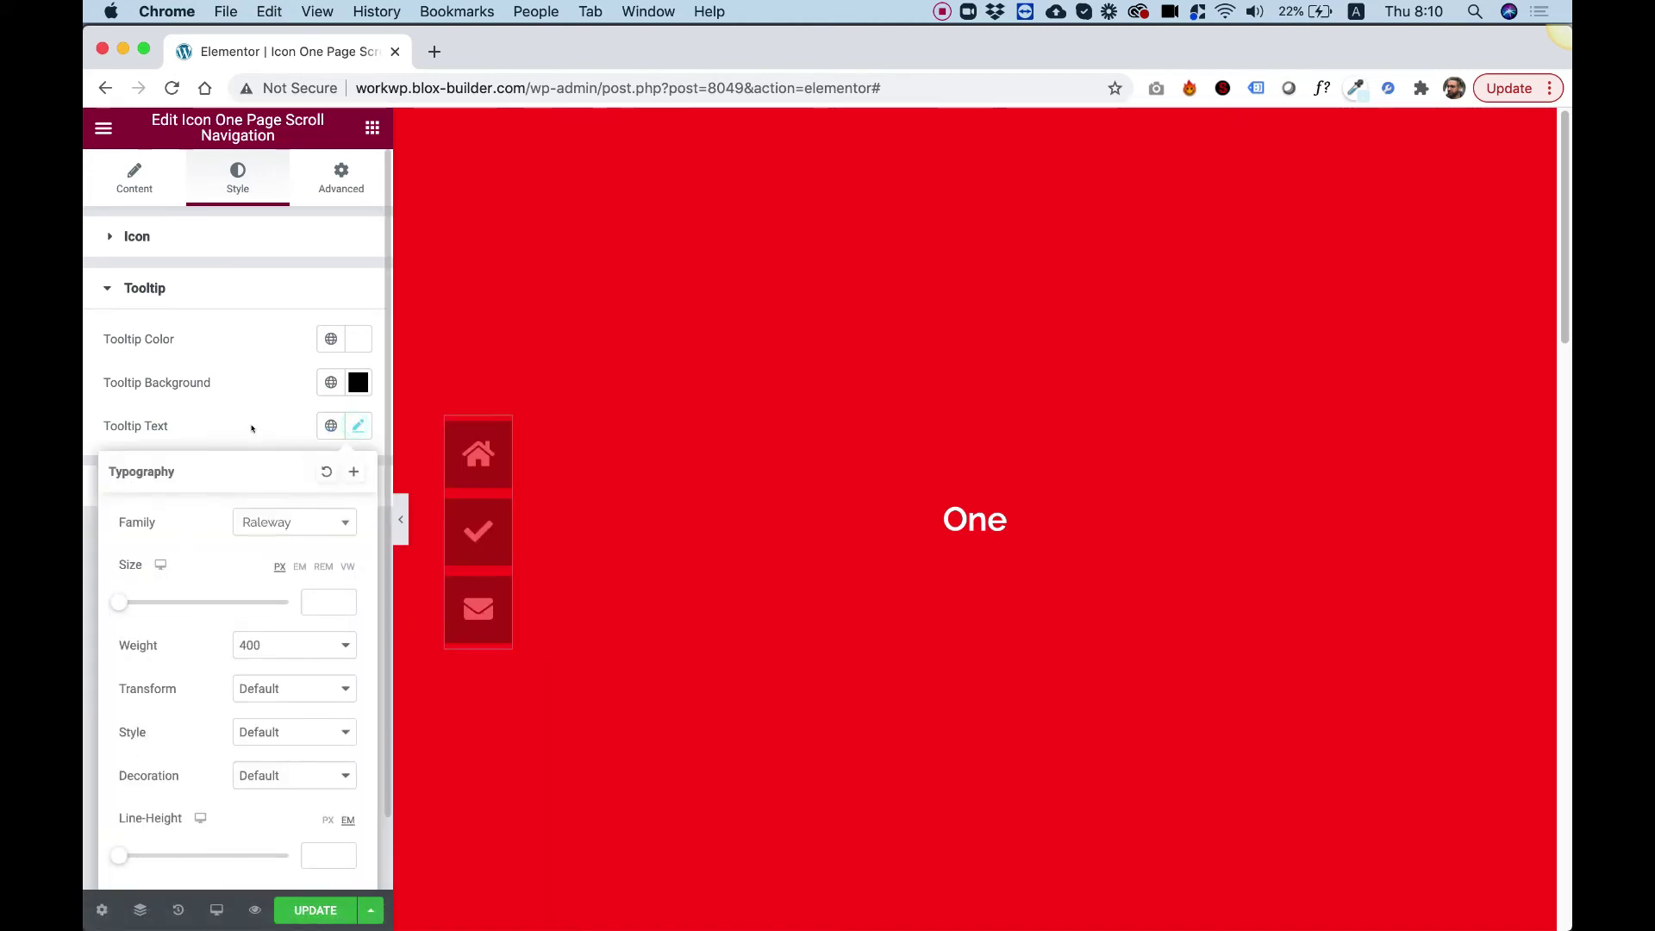
click(210, 403)
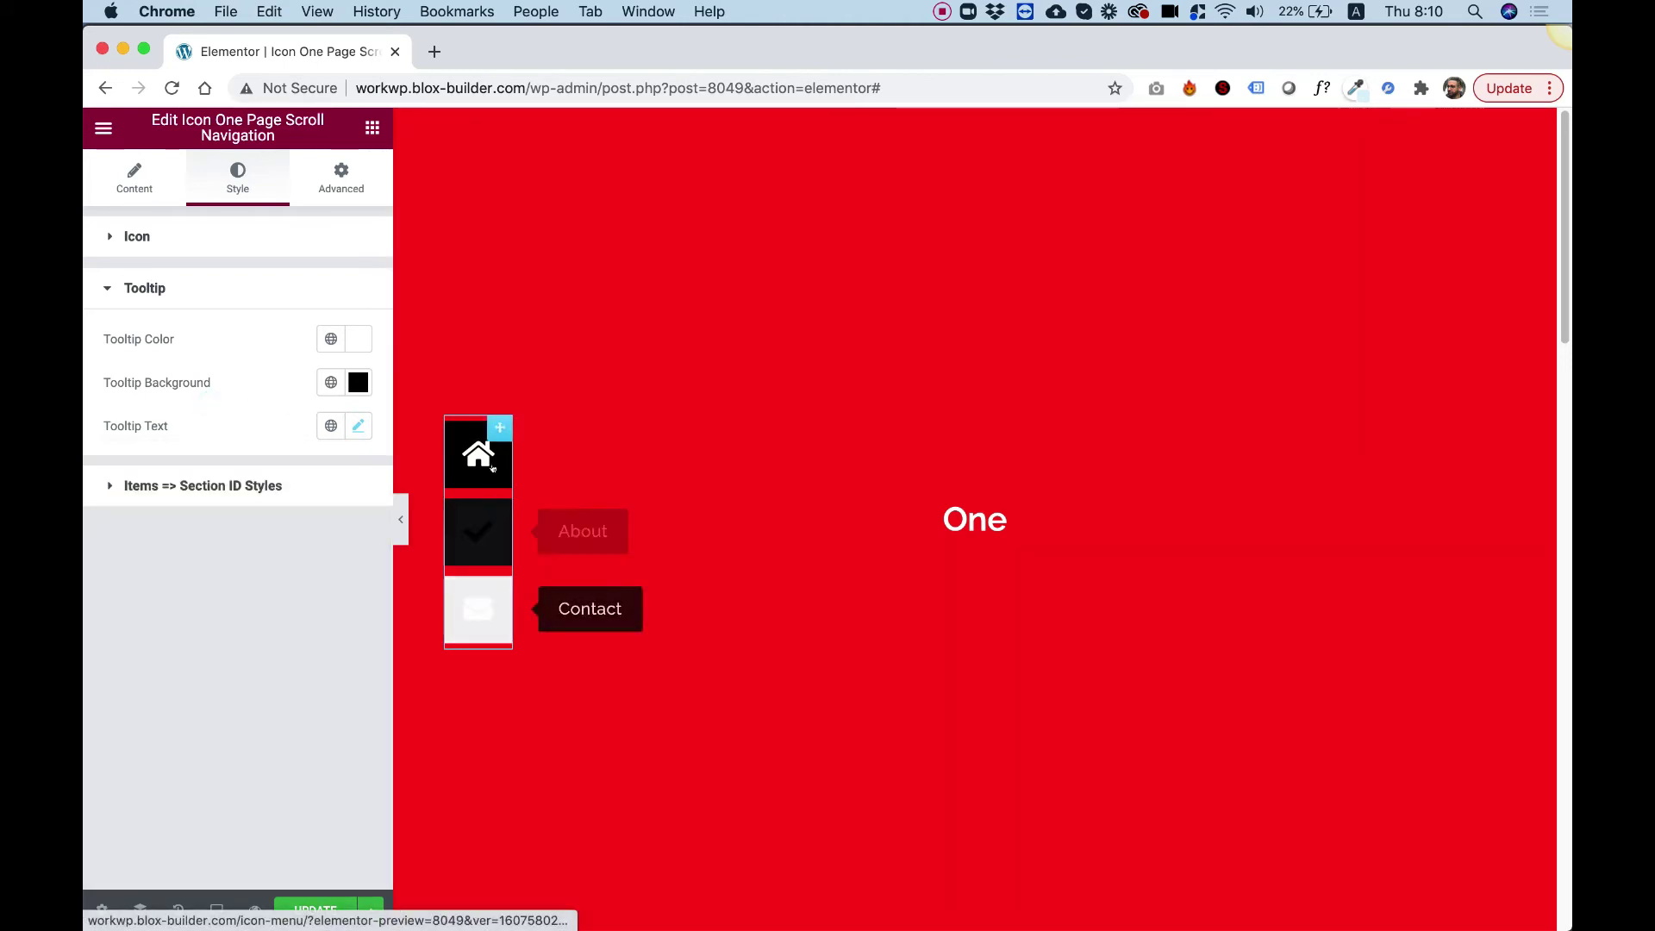
Step: Rename the first navigation item from Home to 'One' with section ID 'one'
click(132, 179)
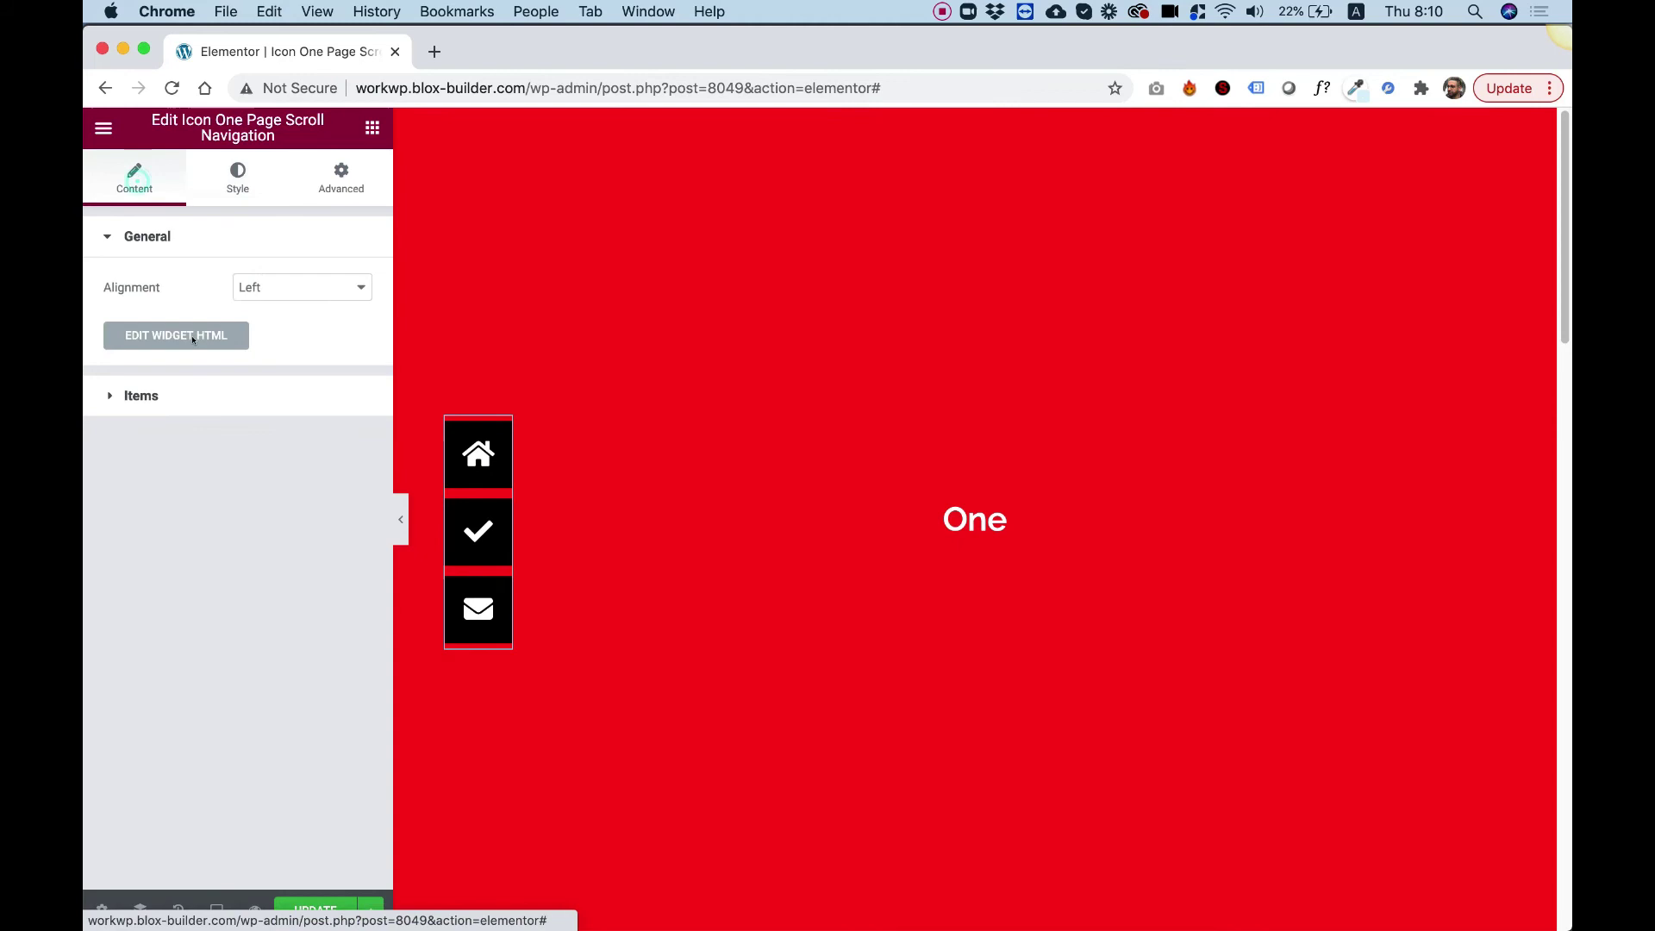
click(159, 397)
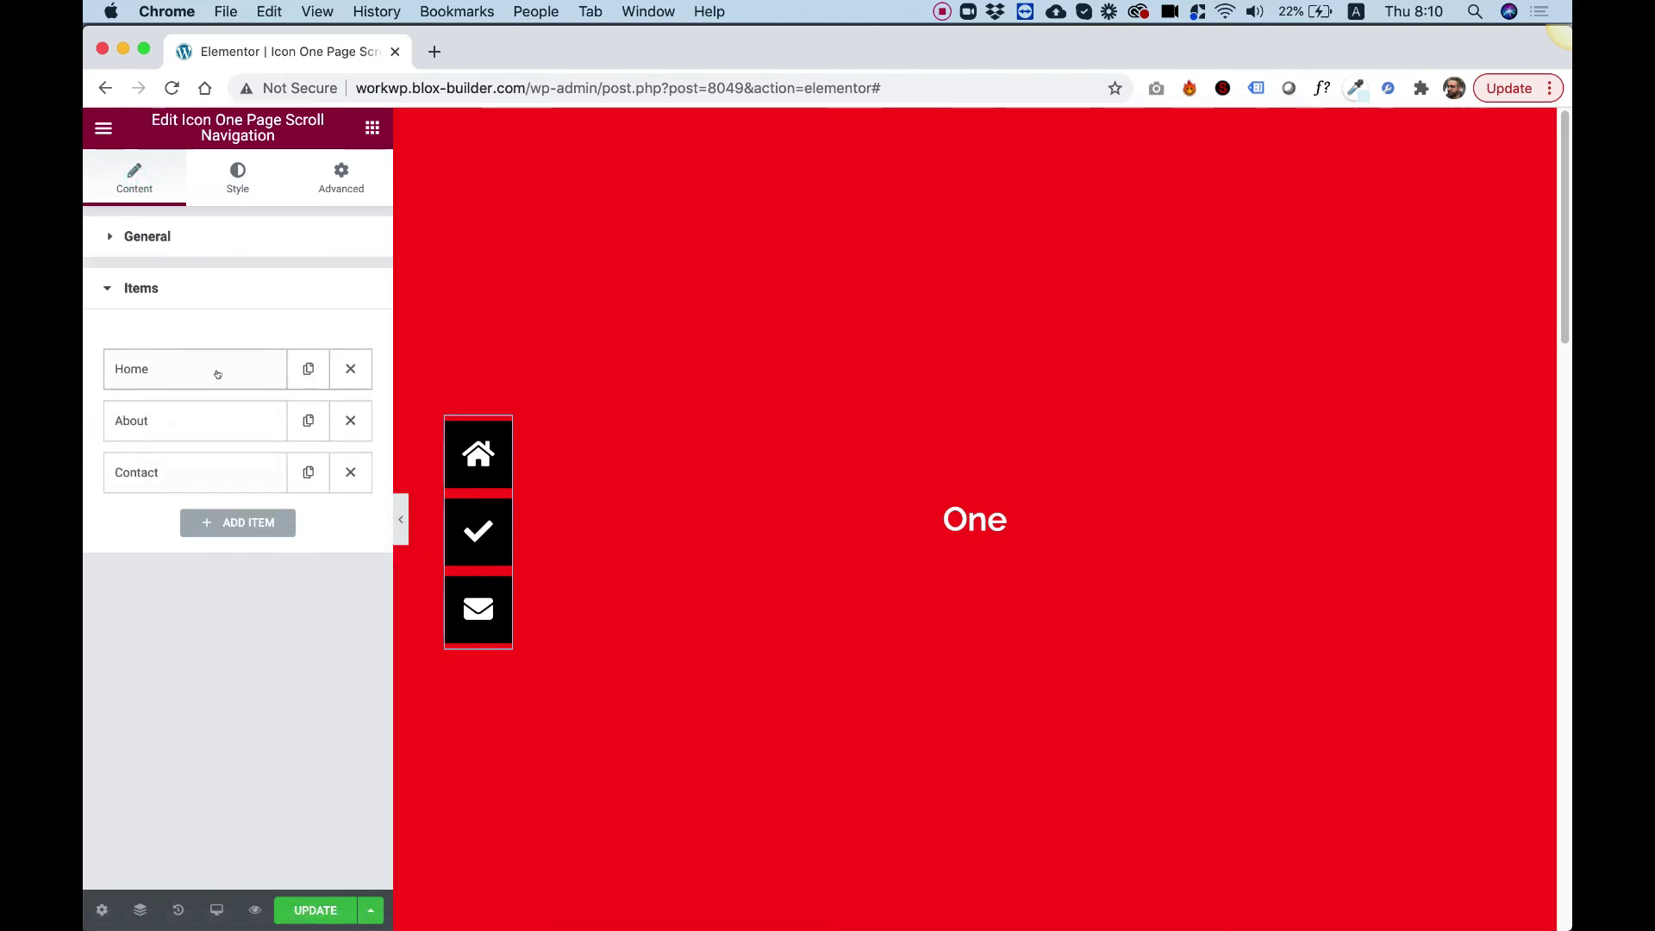
click(145, 369)
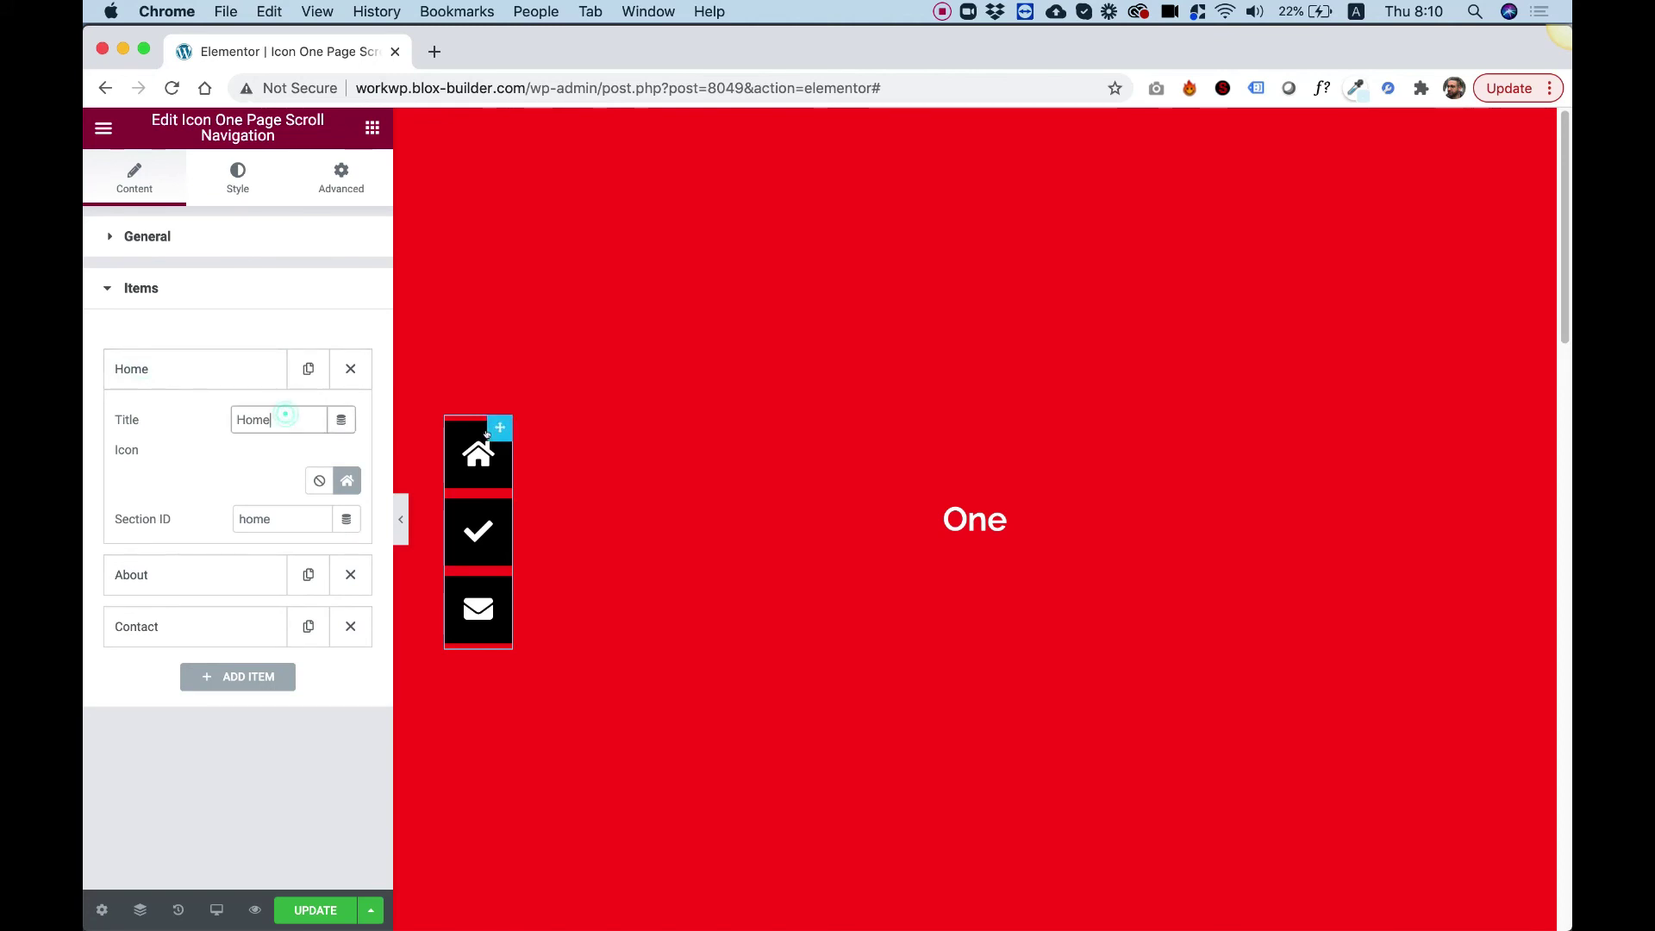
text(One)
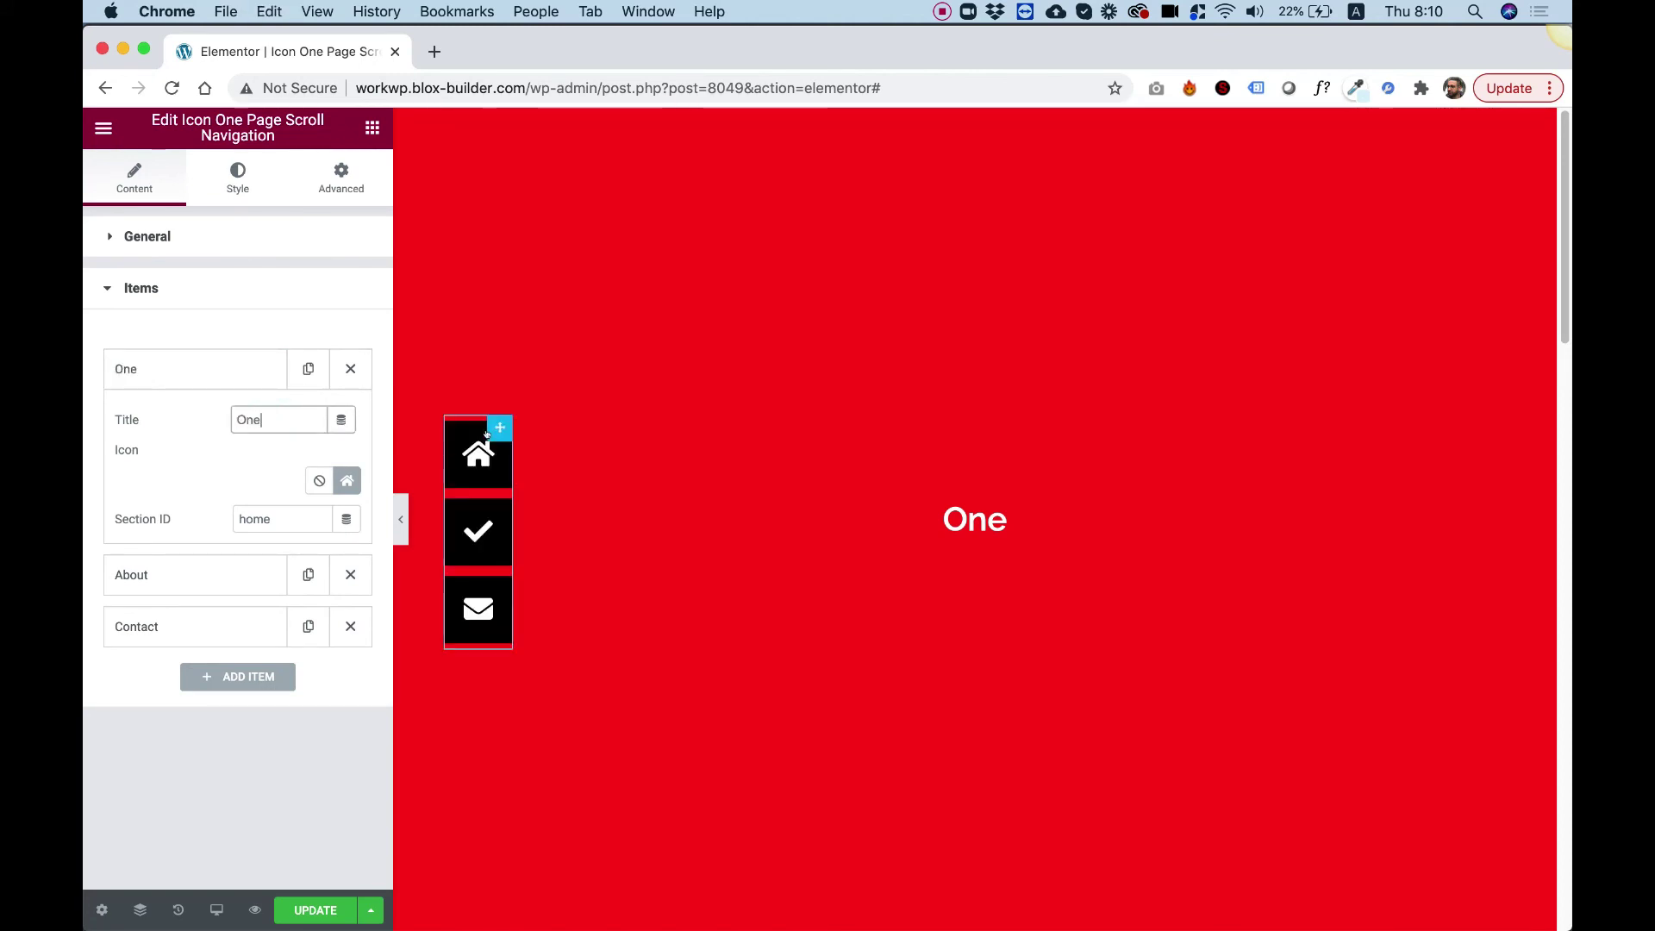
click(306, 515)
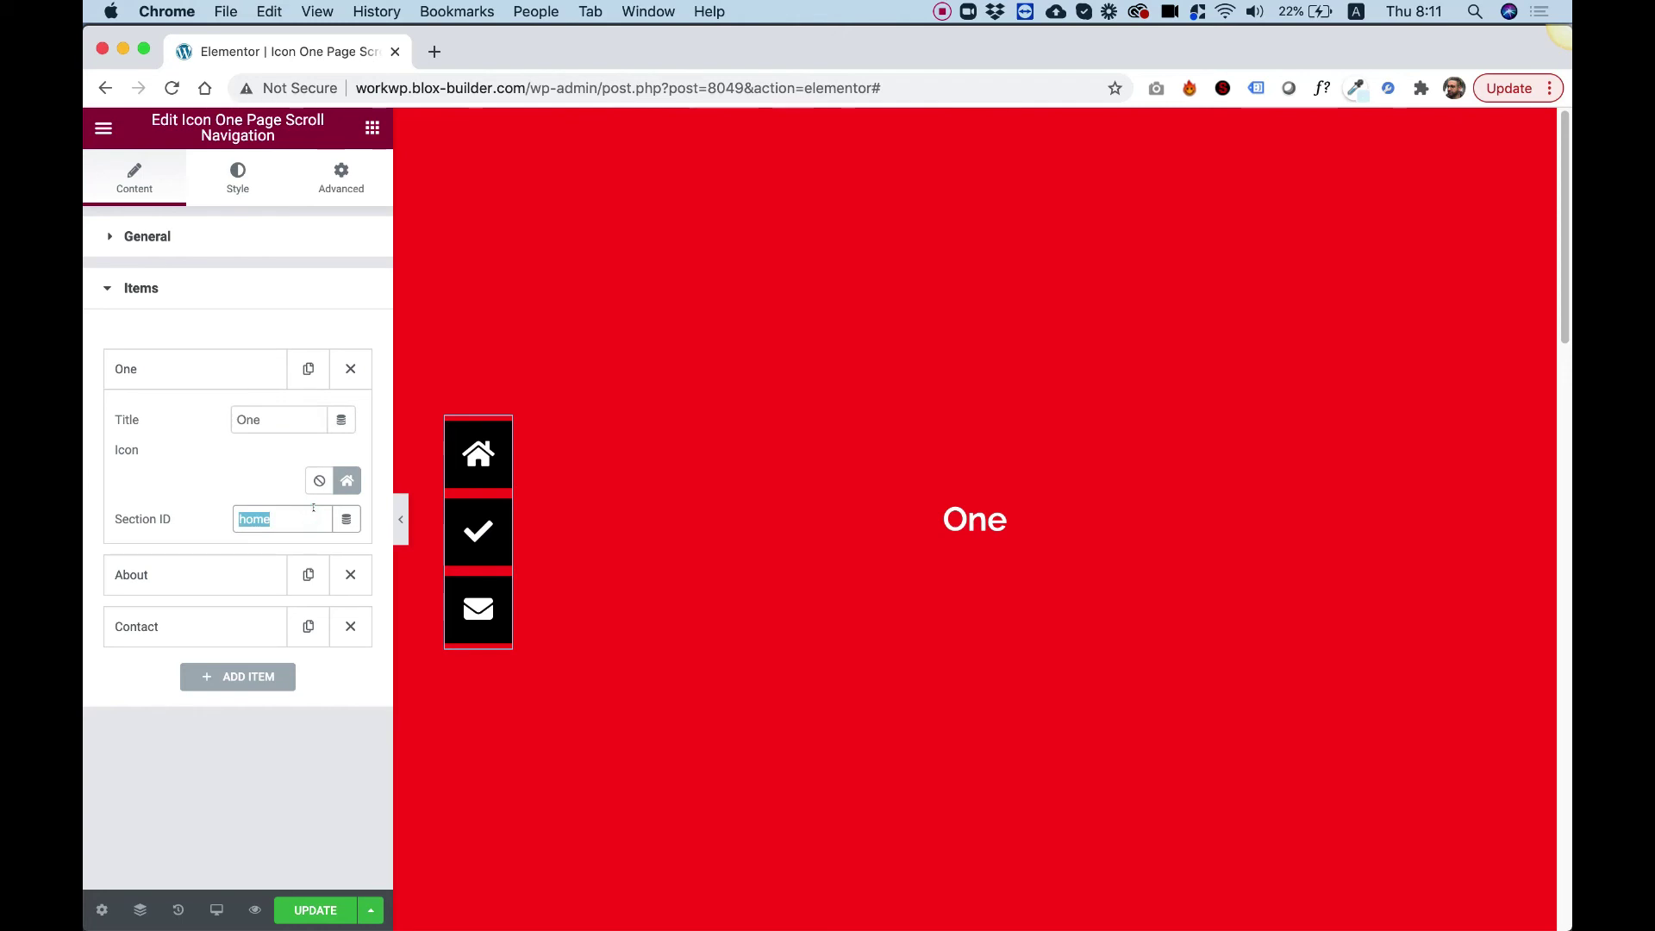
text(one)
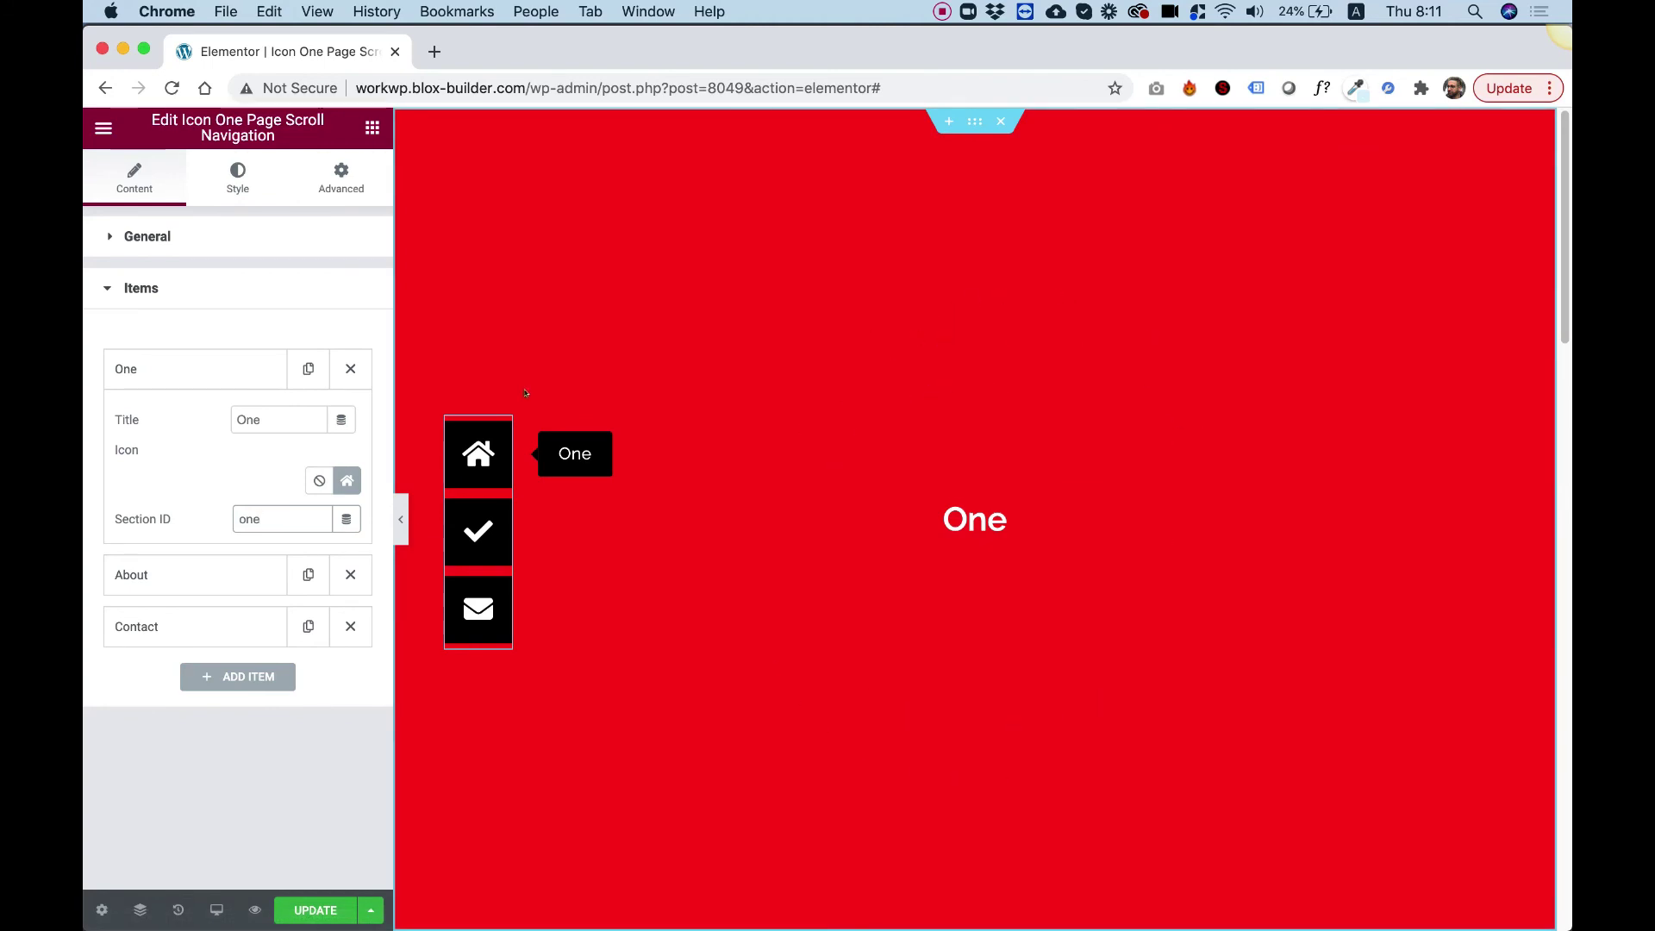
Step: Rename the About item to 'Two' with section ID 'two'
click(140, 577)
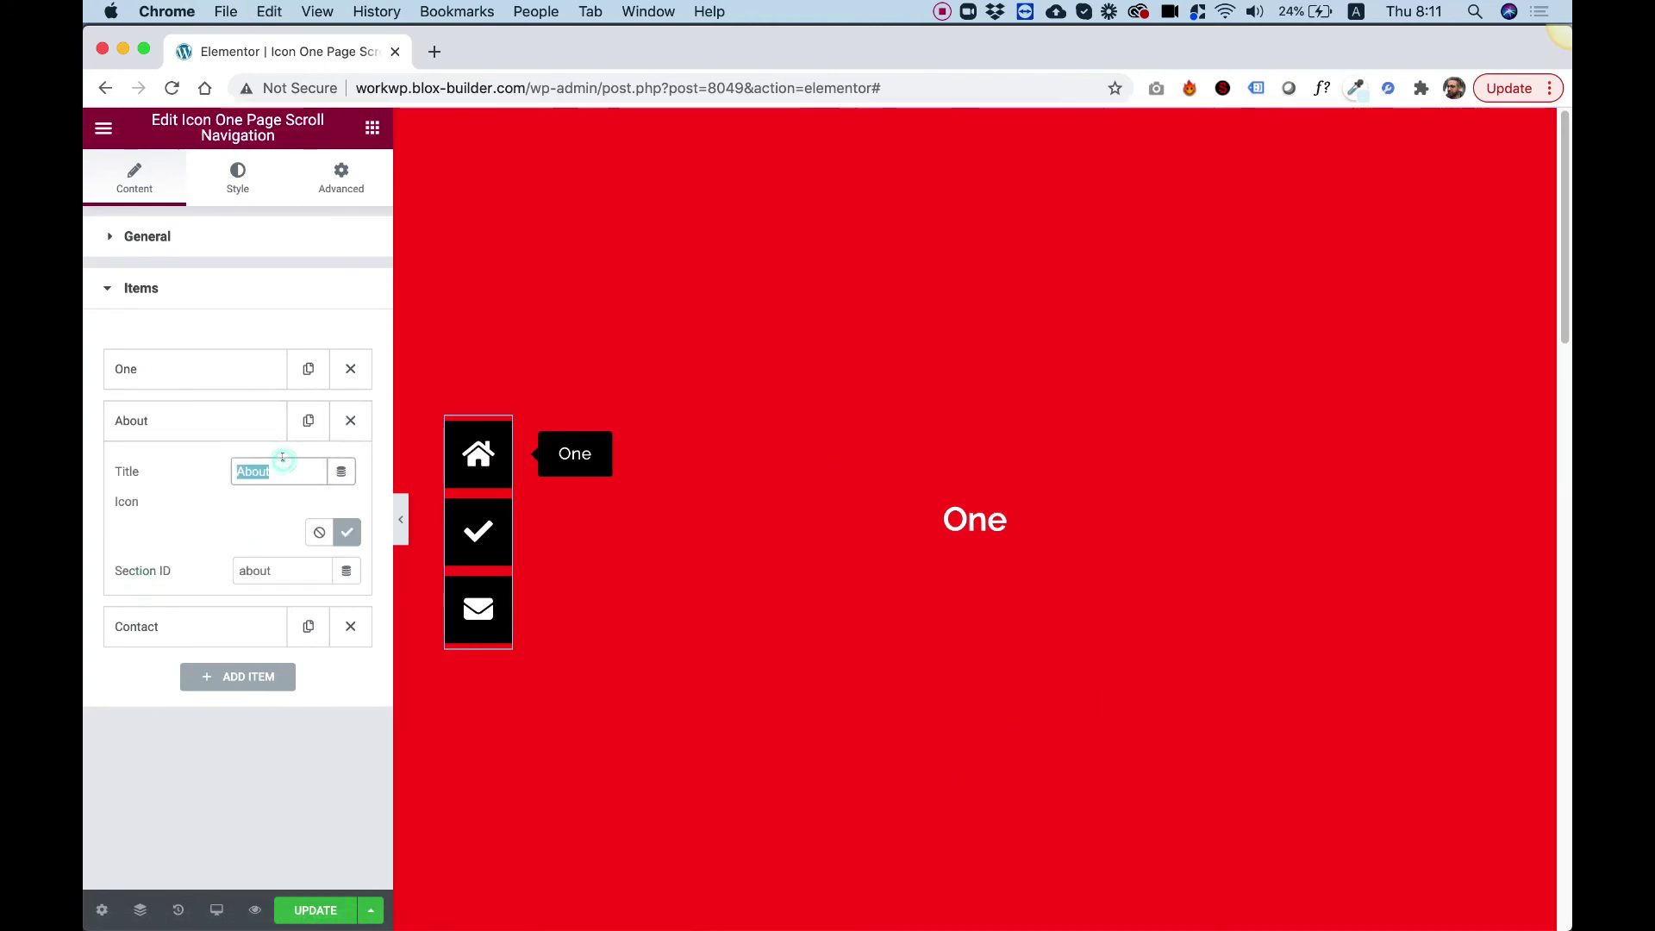
text(a)
key(super+a)
text(Two)
key(Tab)
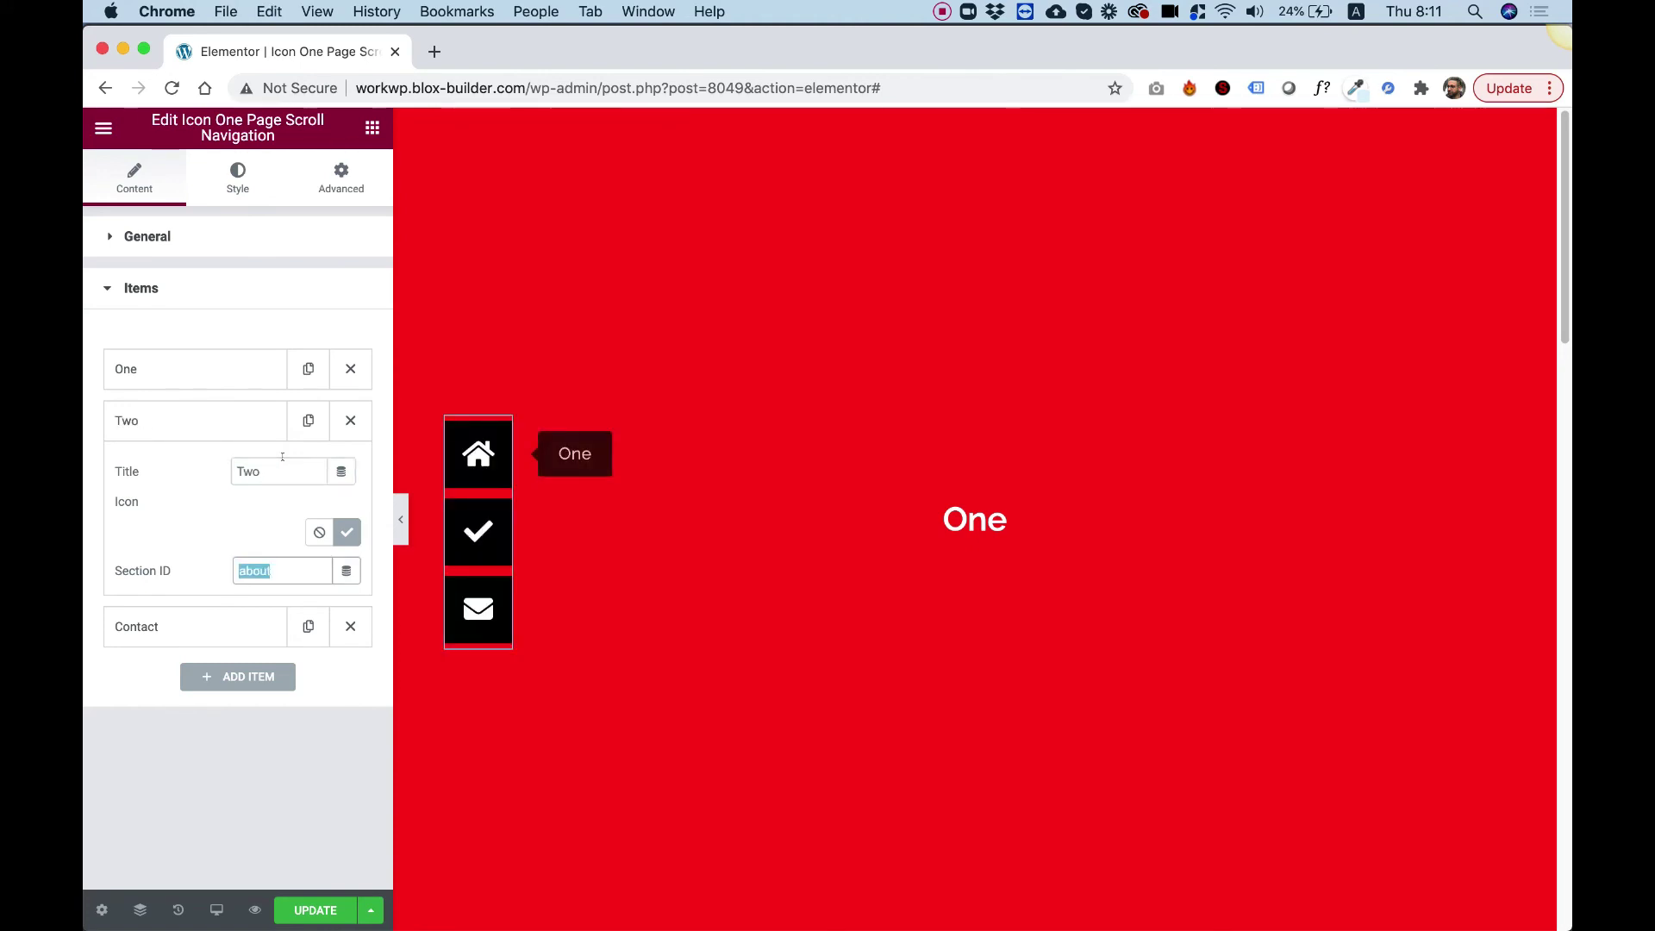
text(twoo)
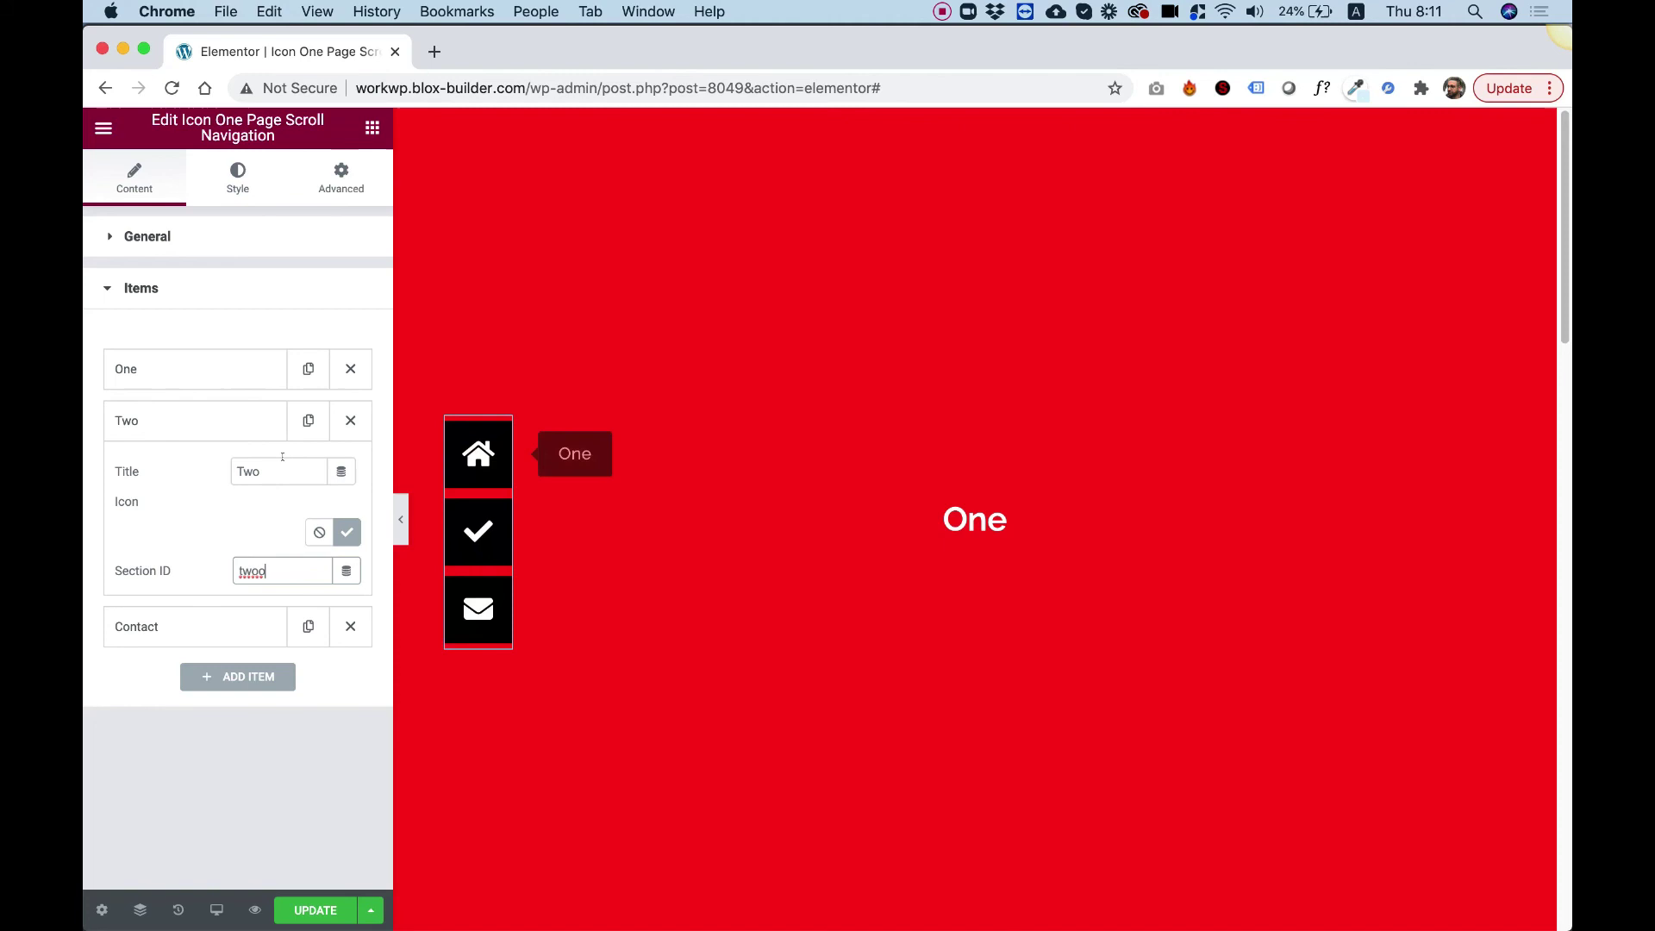
key(BackSpace)
Step: Rename the Contact item to 'Three' with section ID 'three'
click(161, 621)
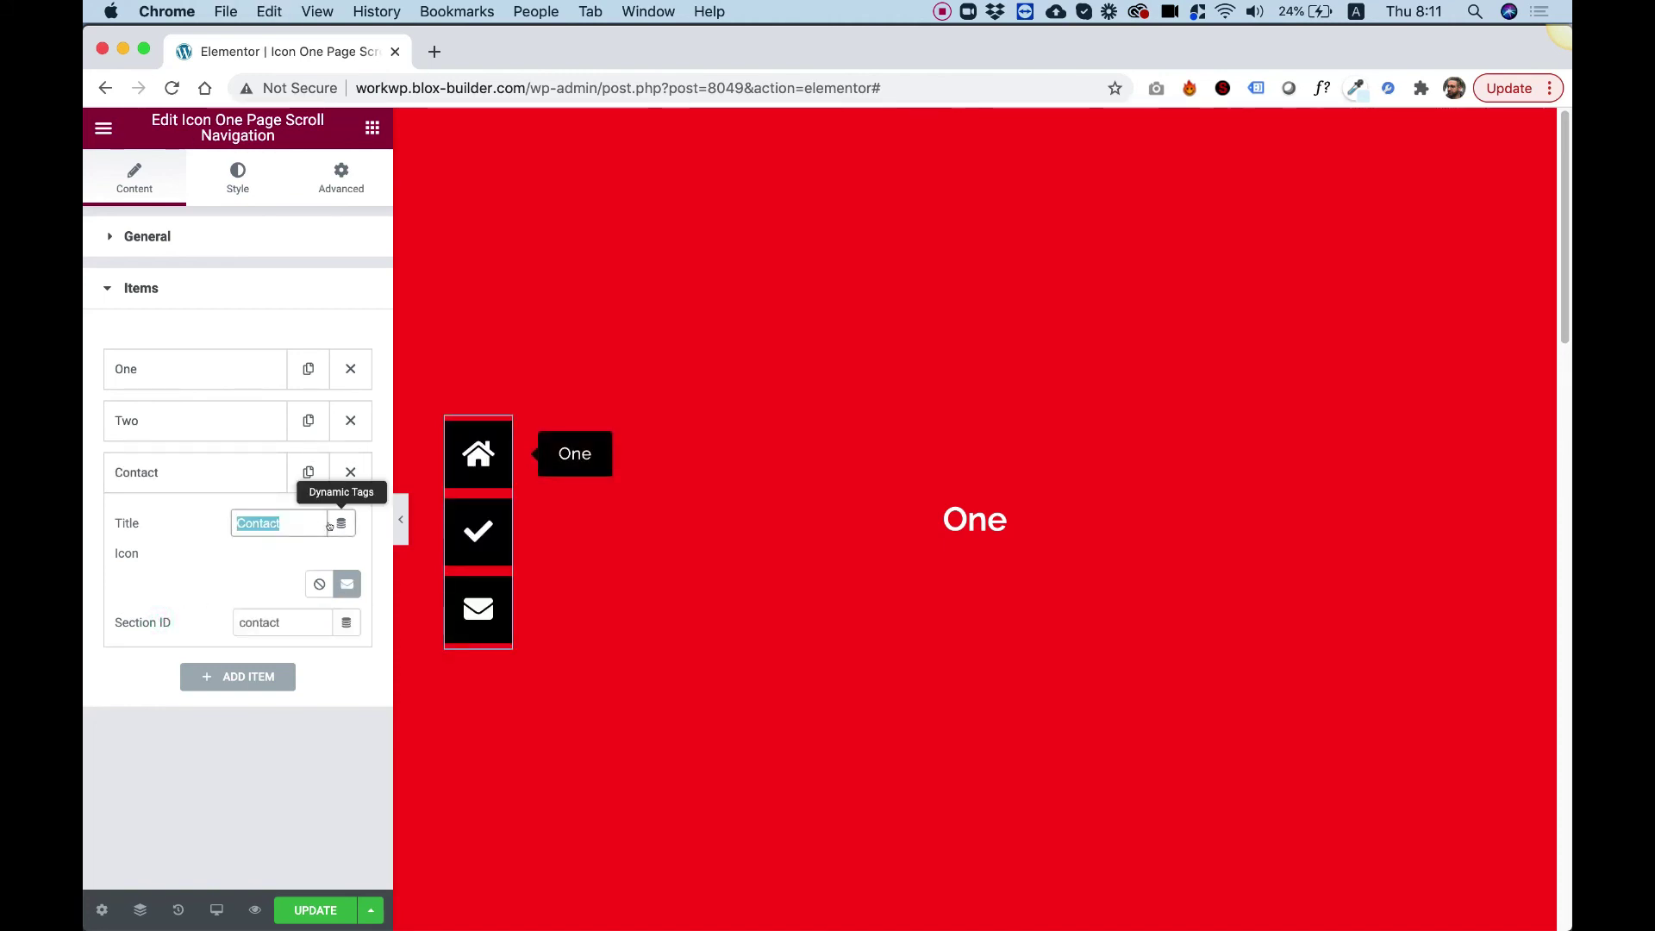
text(Th)
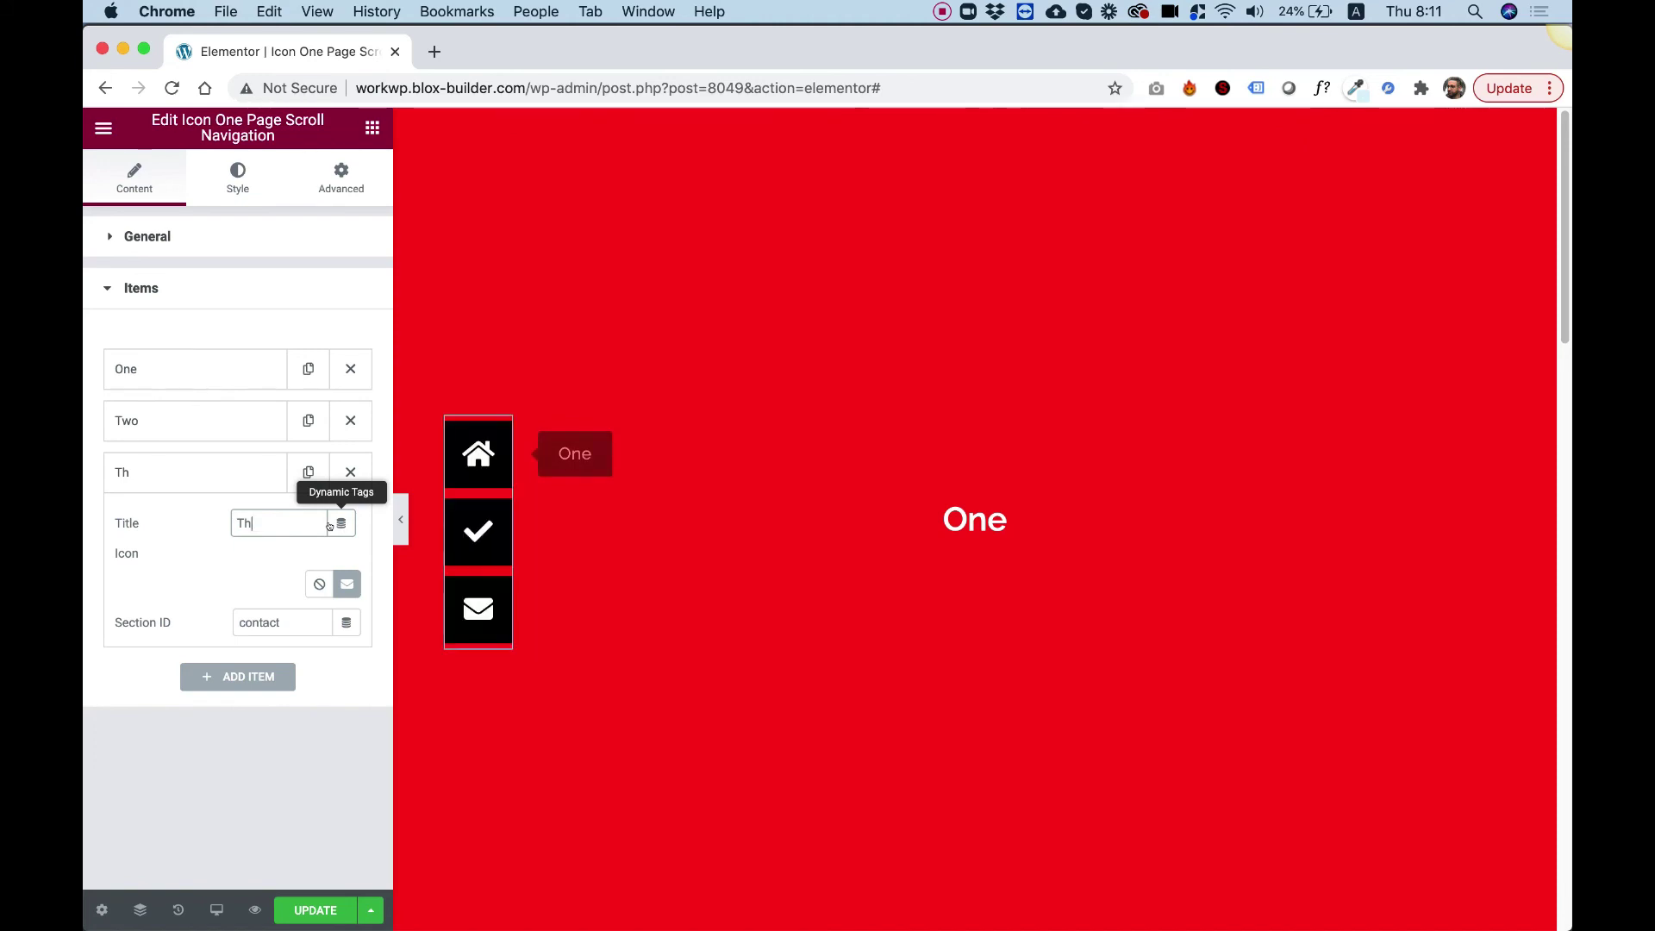
text(ree)
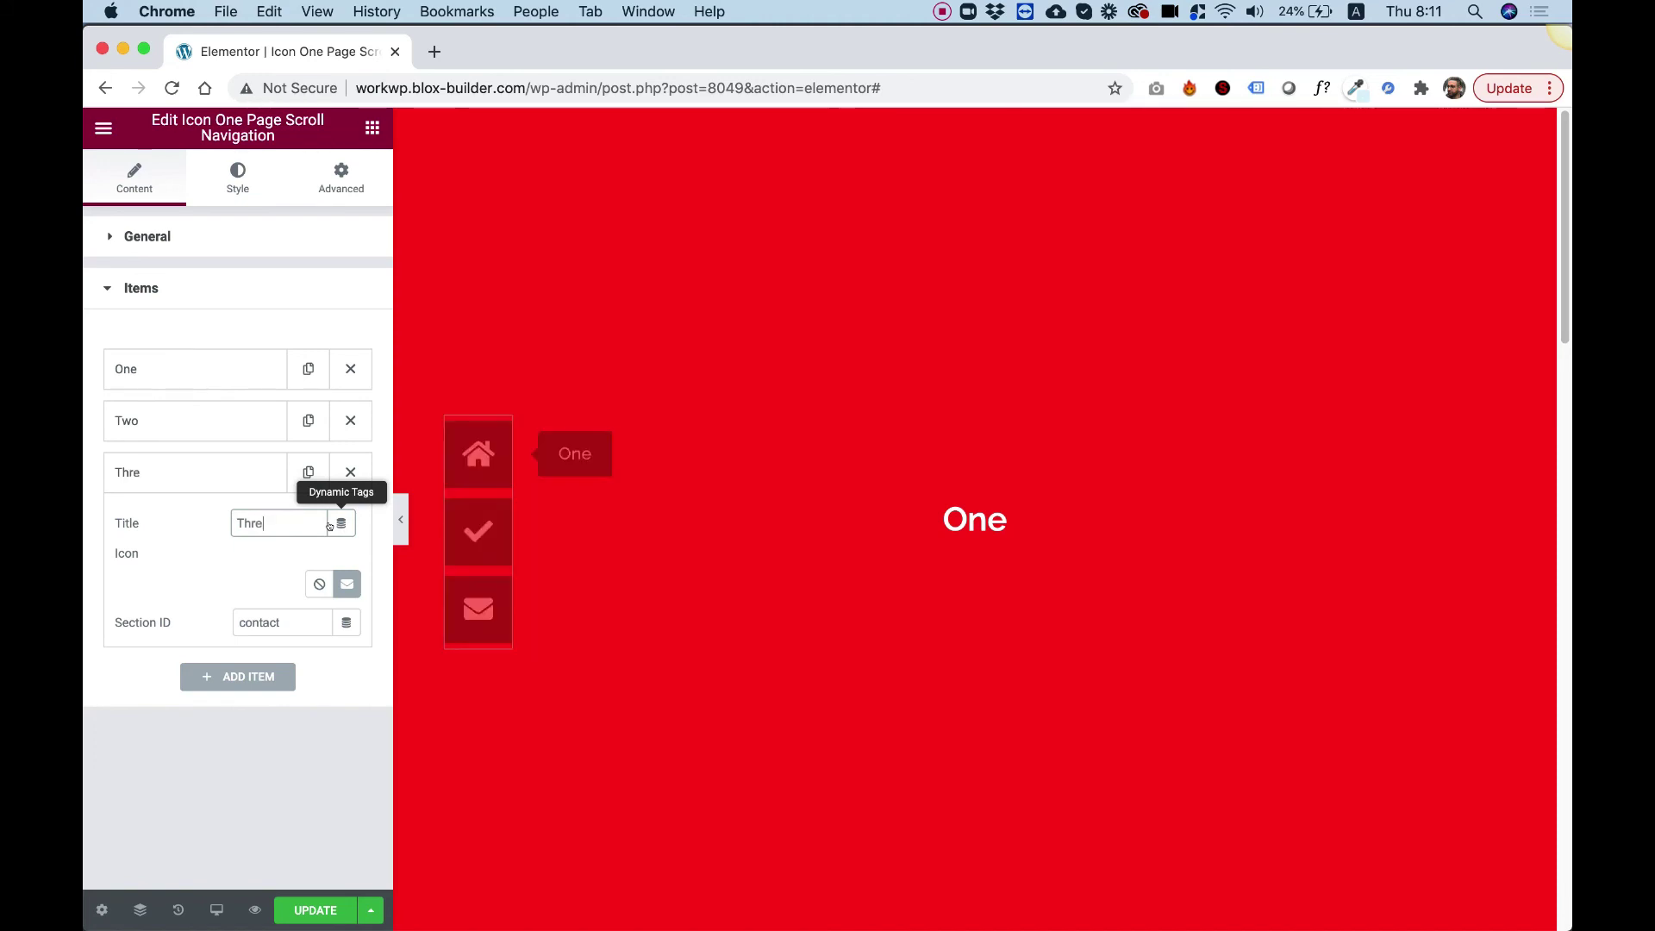
key(Tab)
text(three)
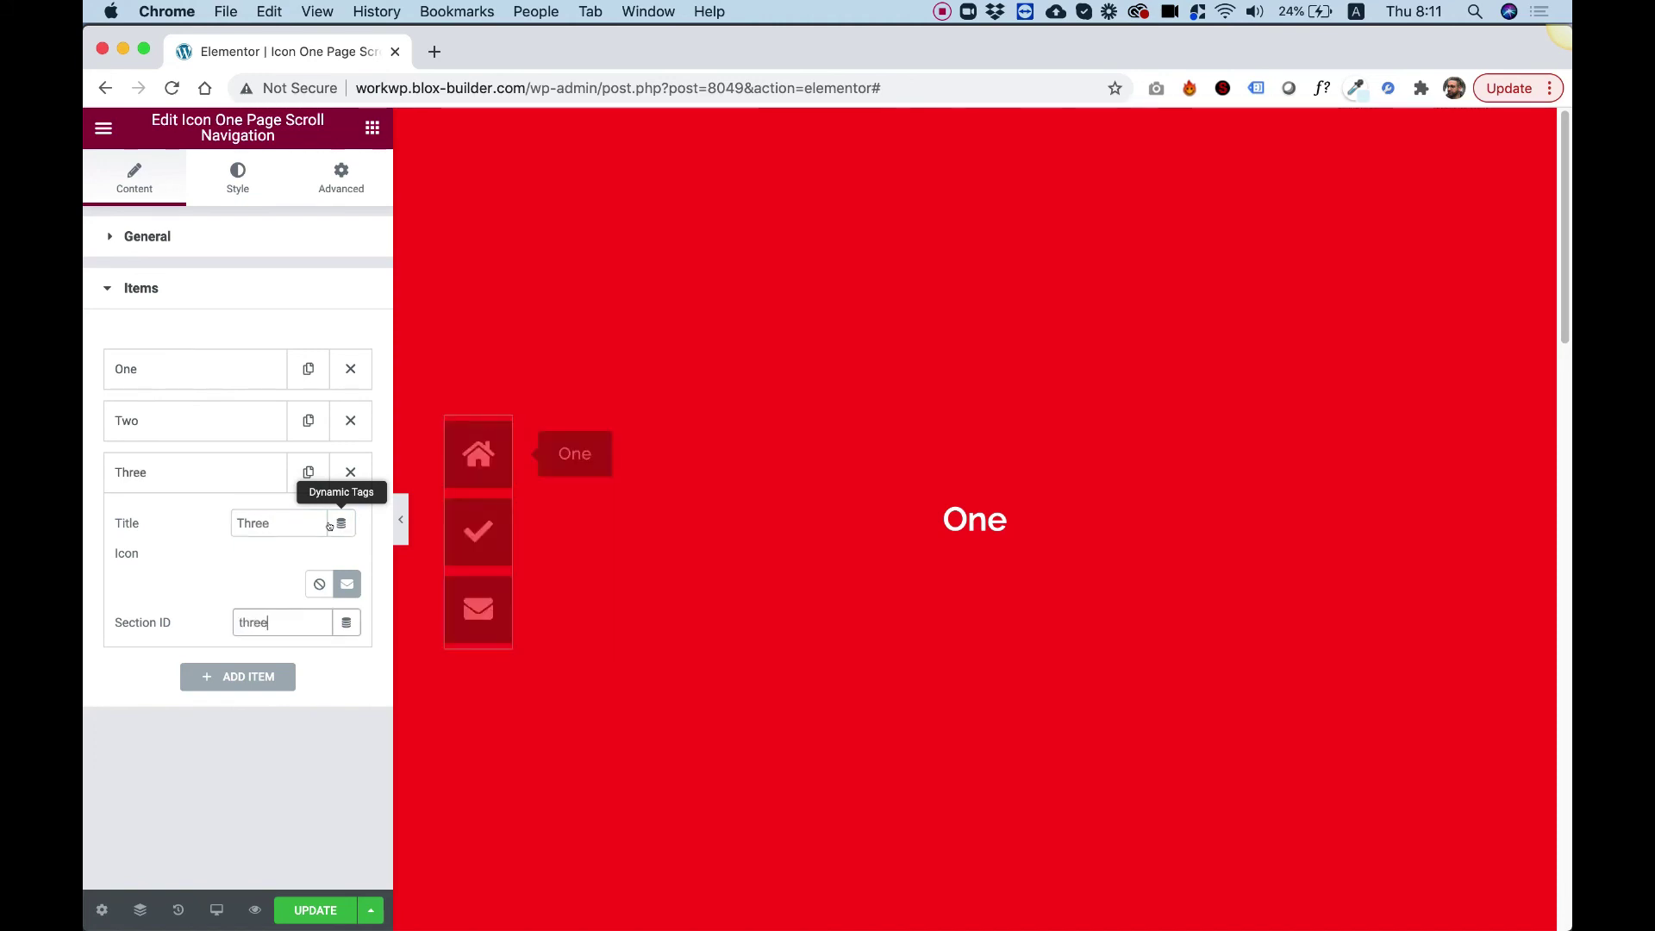
Step: Give navigation item One the Horse icon
click(204, 376)
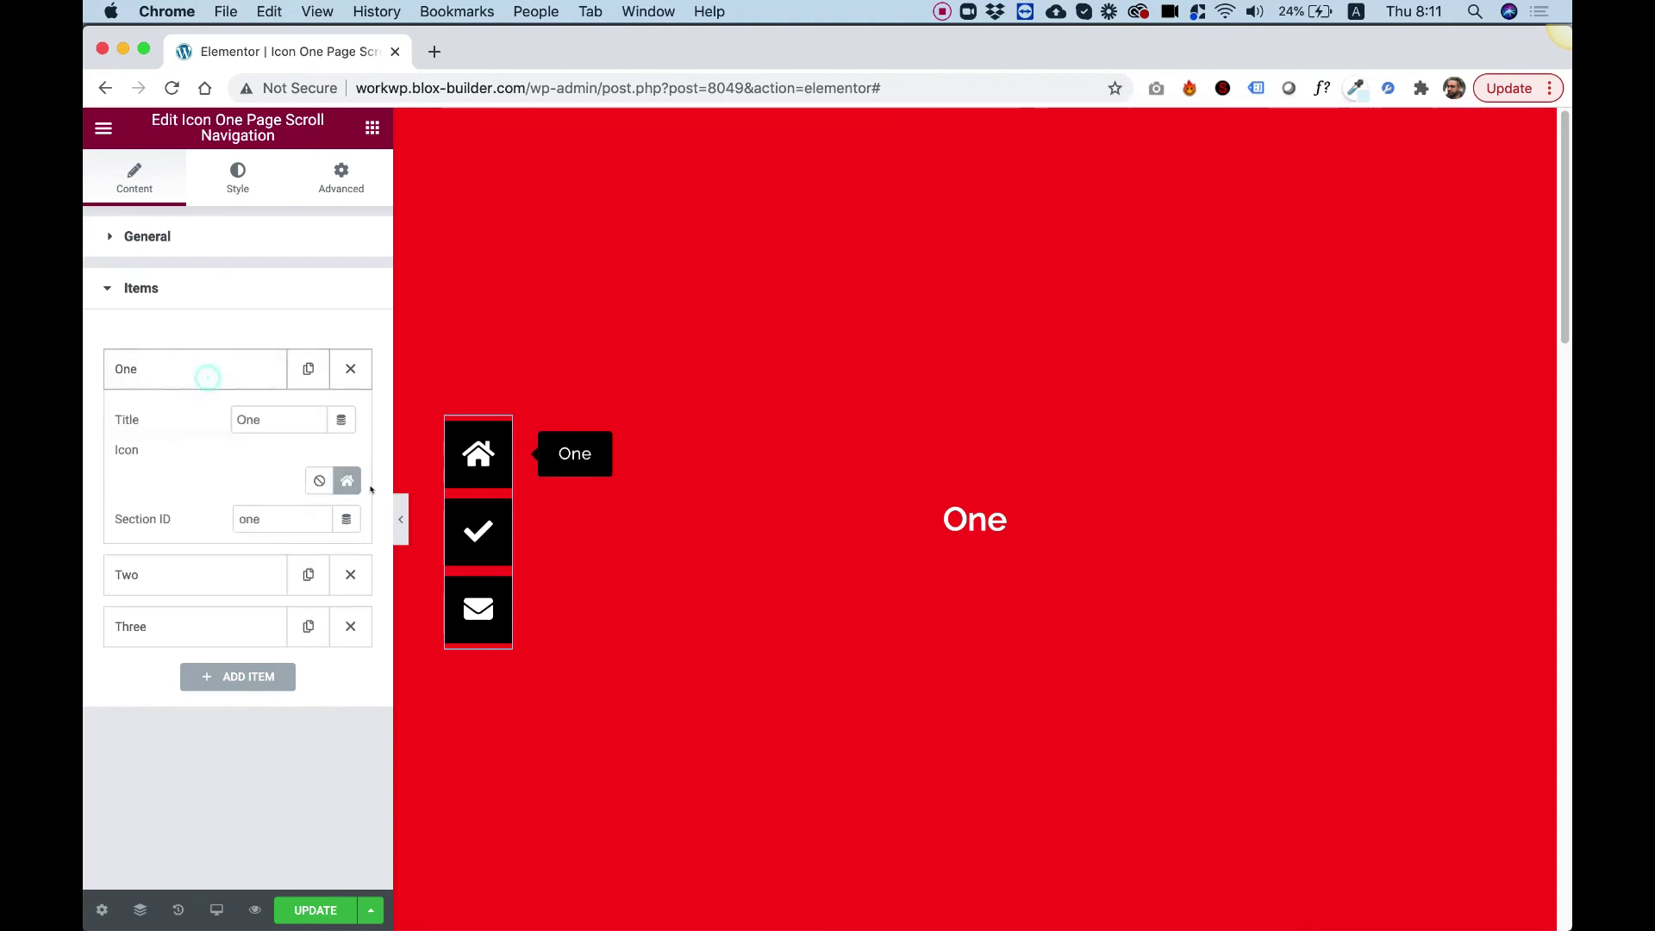
click(347, 480)
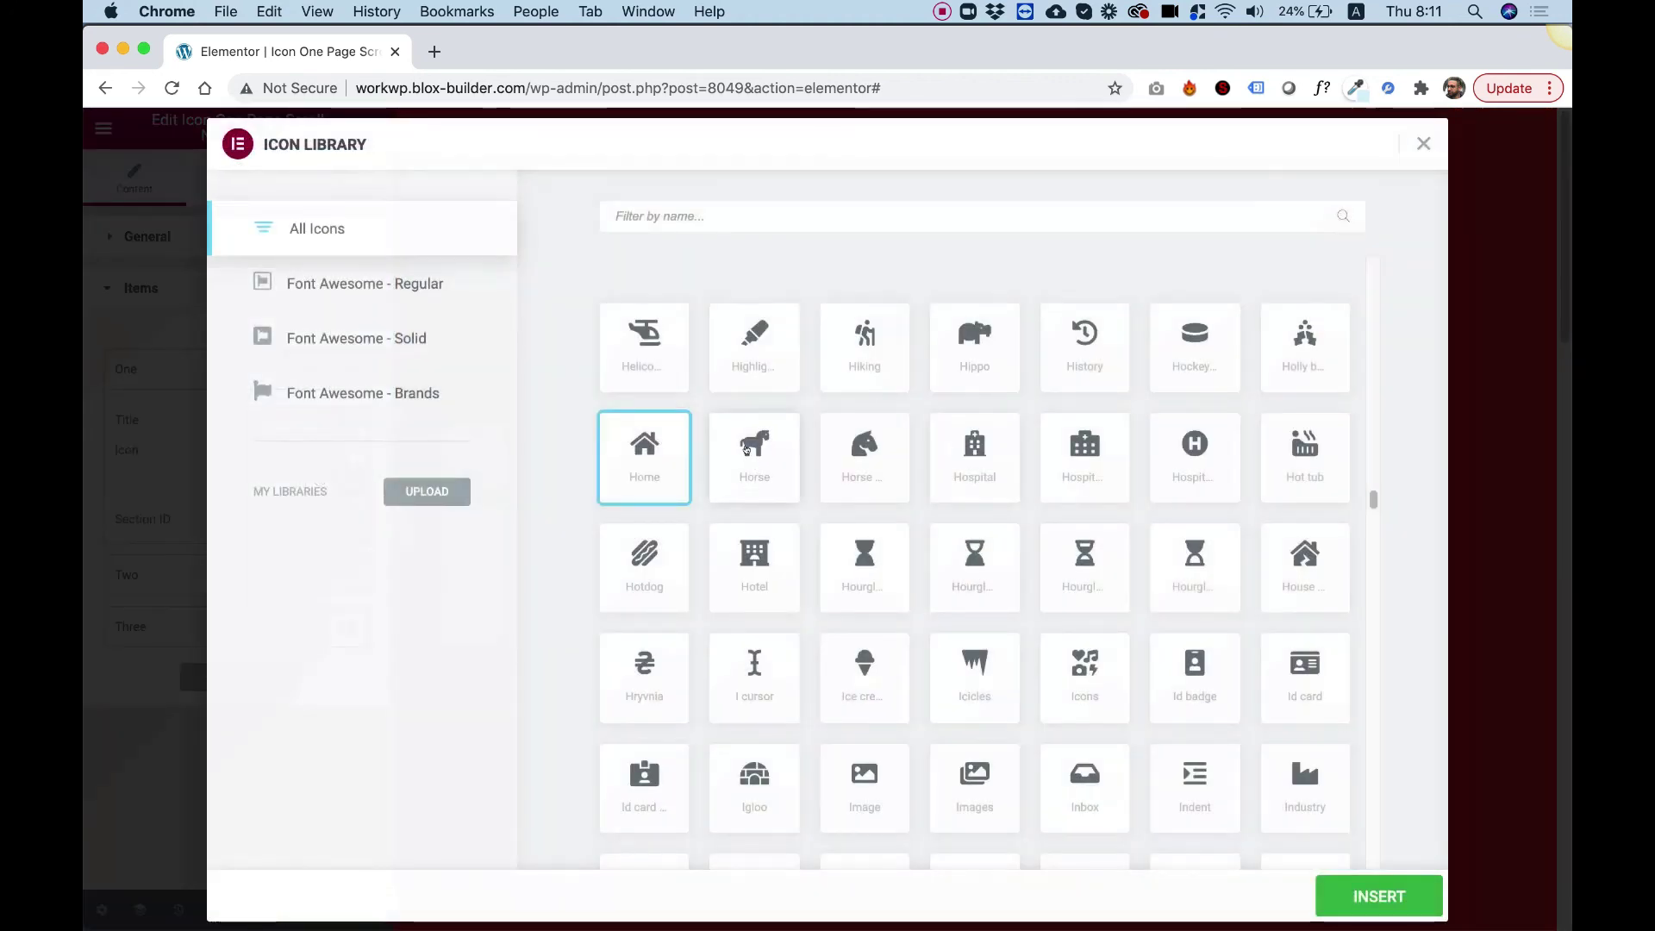
click(1331, 896)
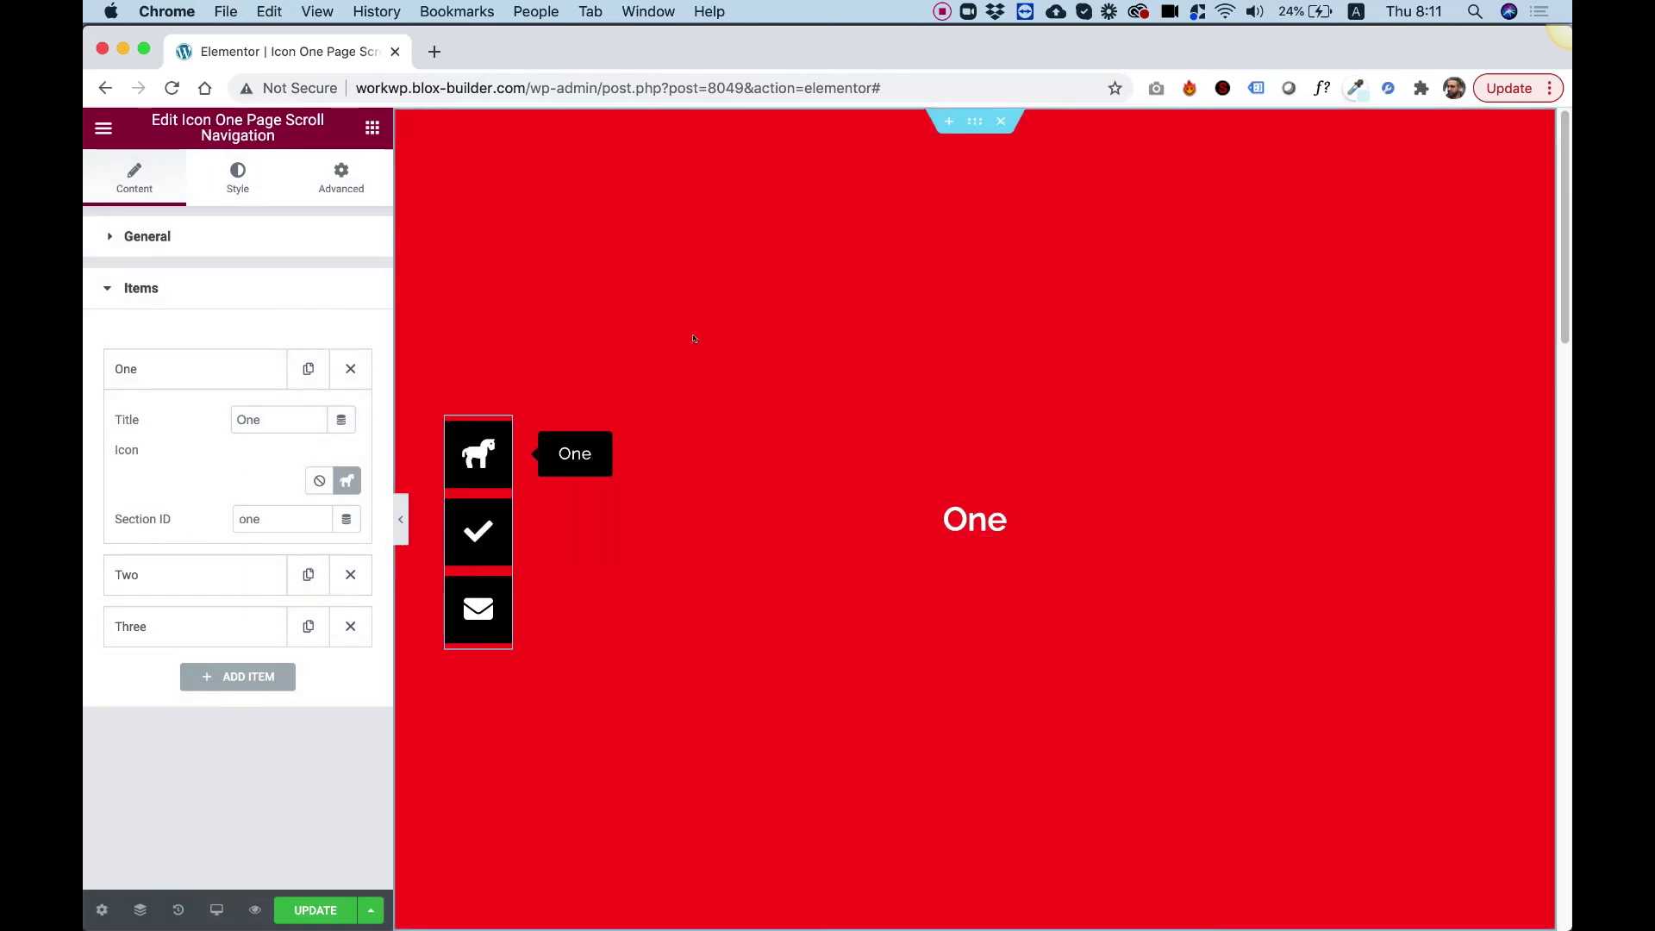
Step: Scroll the canvas up and down through the coloured sections to watch the navigation tooltips update
scroll(794, 387, down, 10)
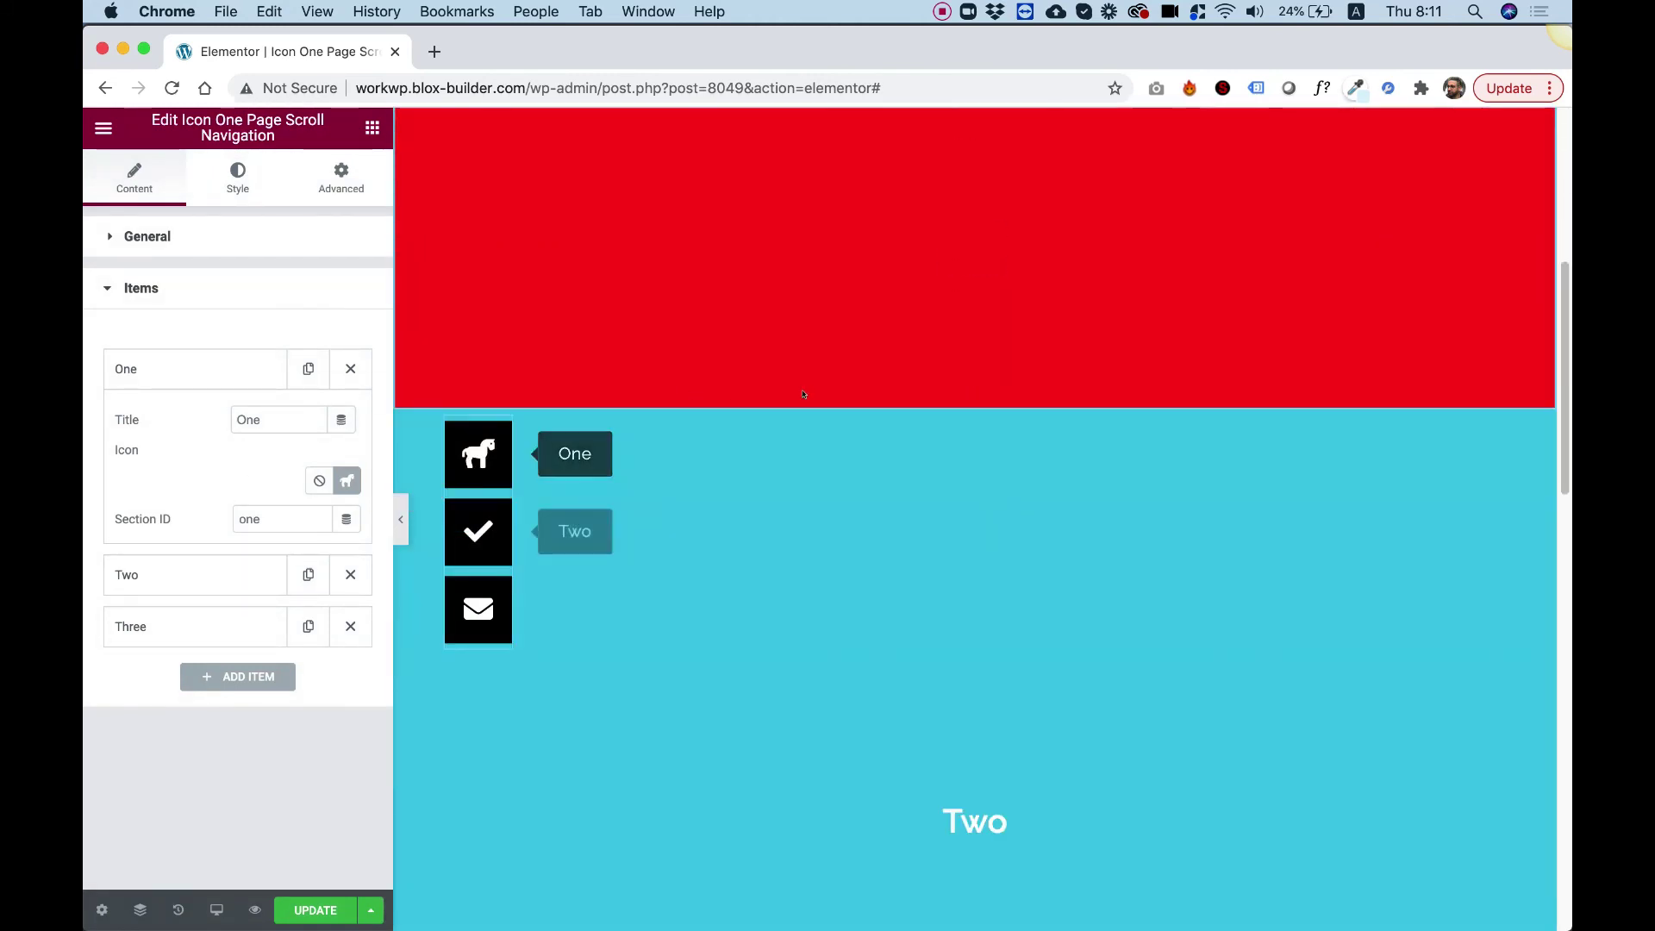
scroll(842, 279, up, 1)
scroll(842, 326, down, 4)
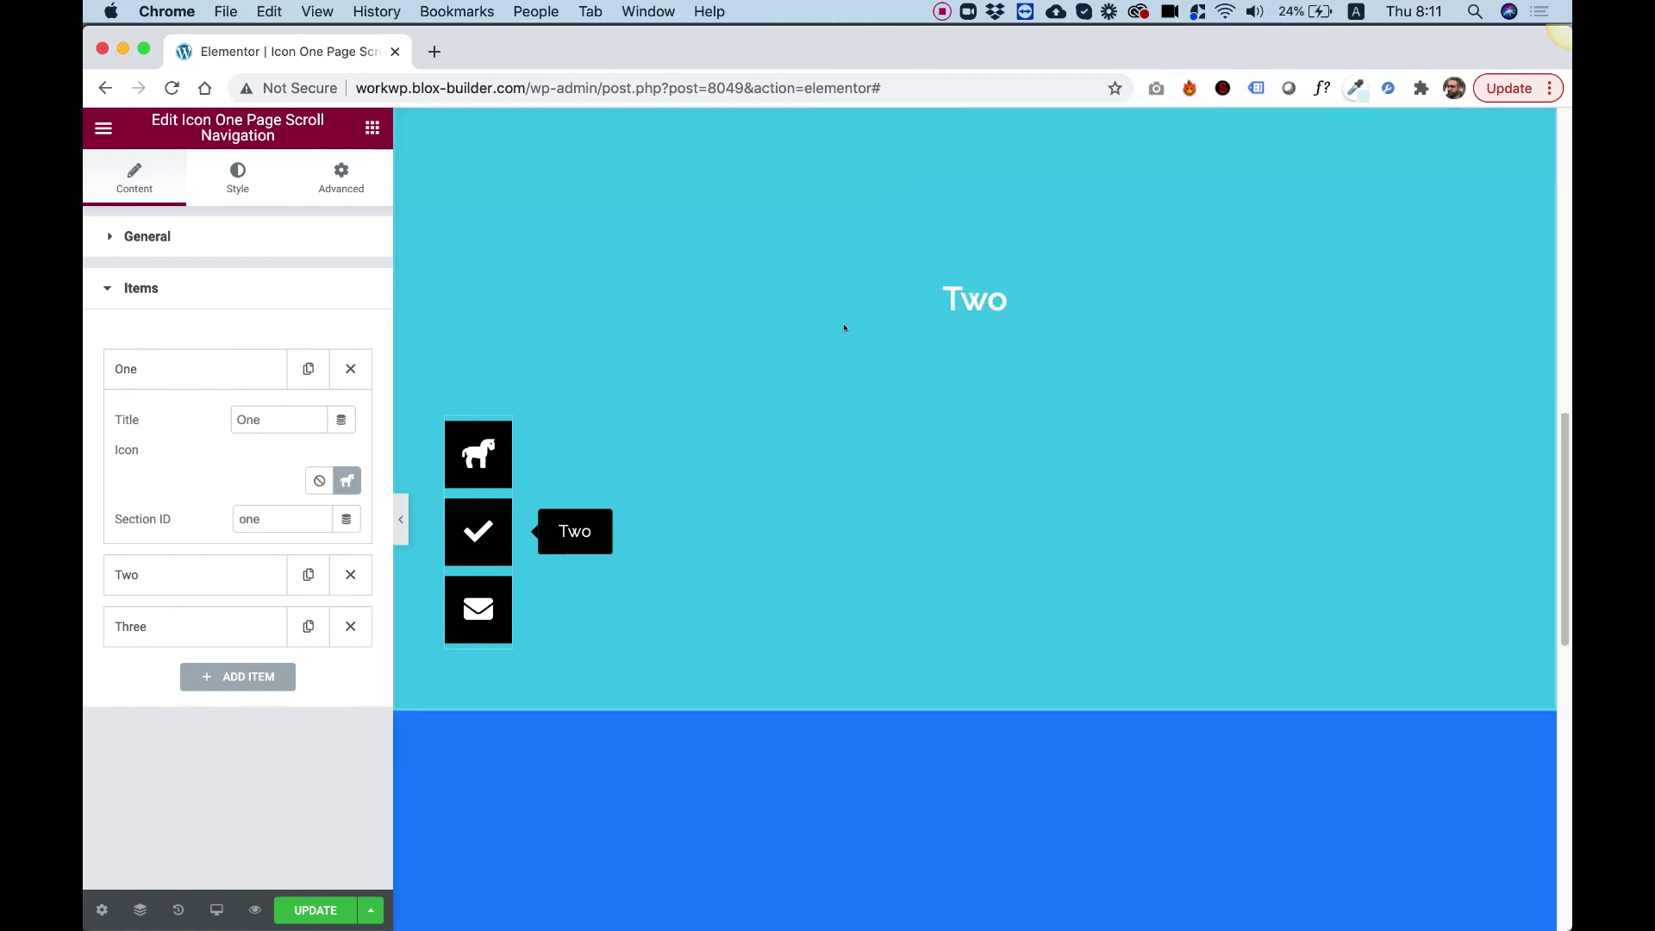
scroll(843, 325, up, 4)
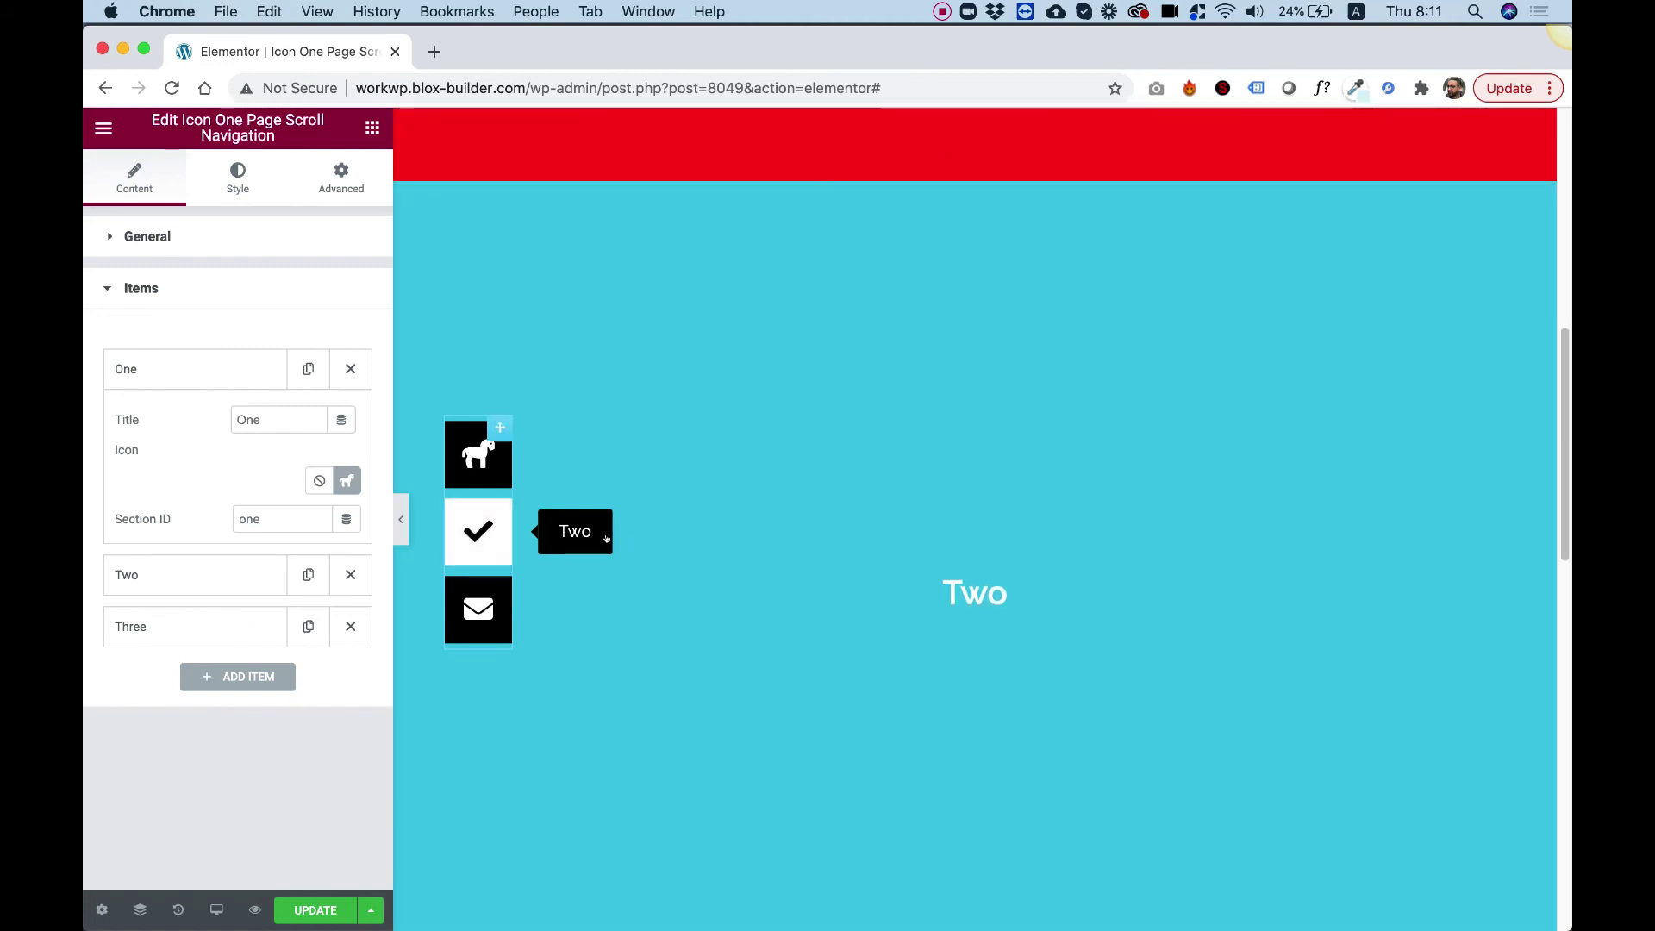
scroll(885, 441, down, 4)
scroll(918, 445, down, 6)
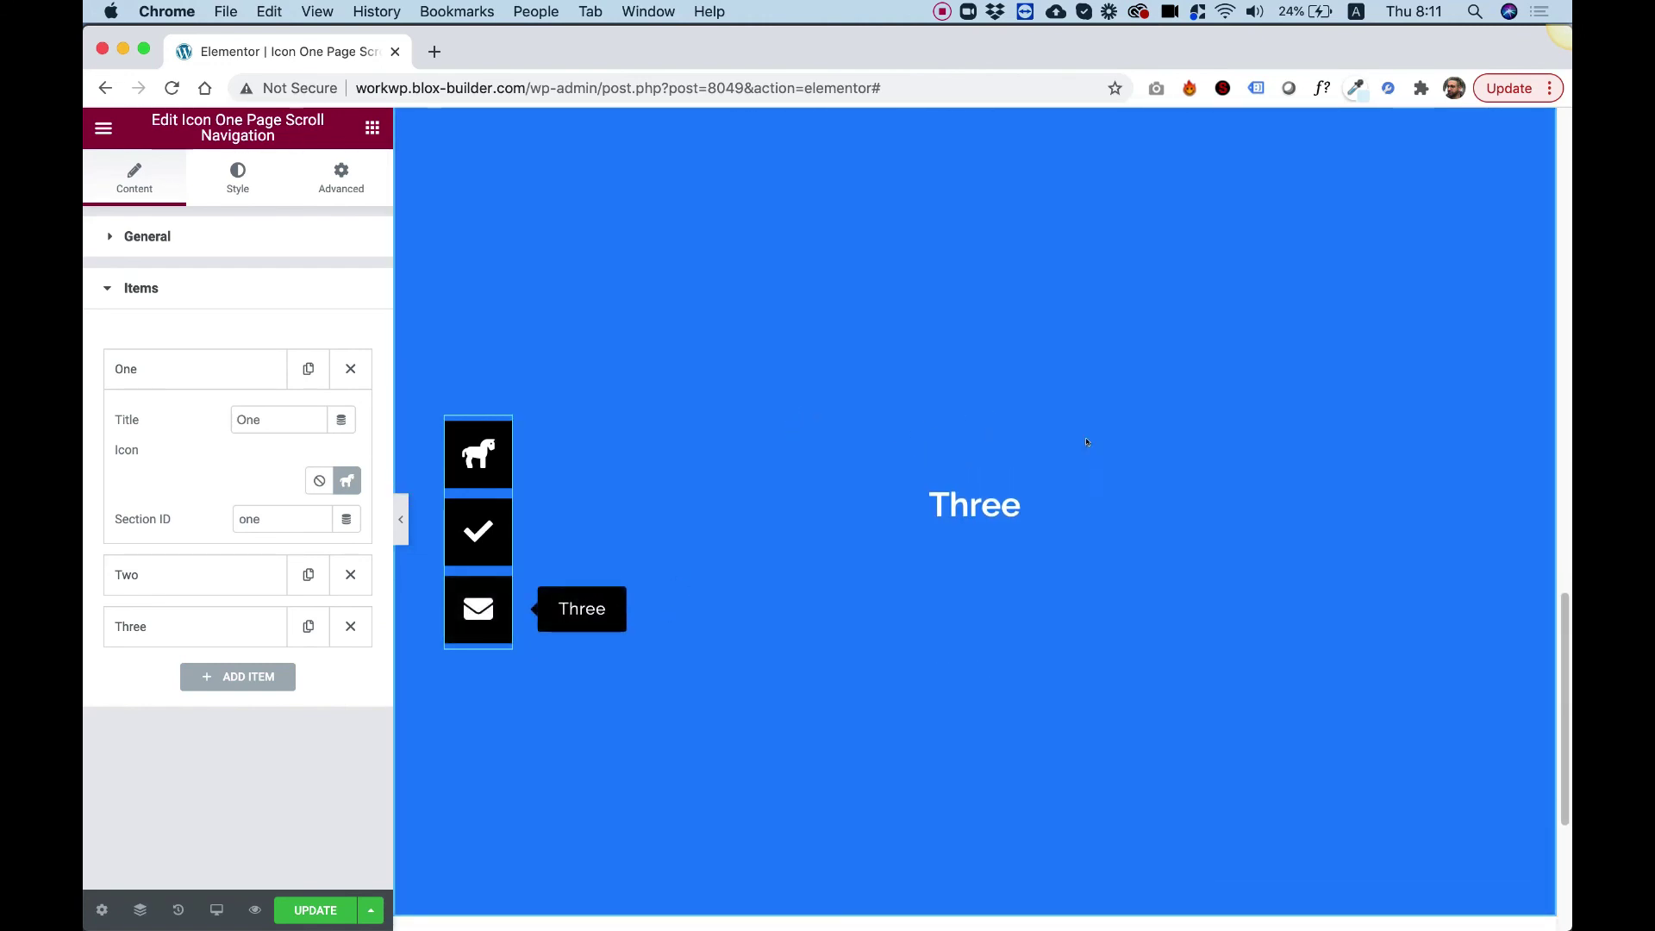
scroll(1175, 457, up, 10)
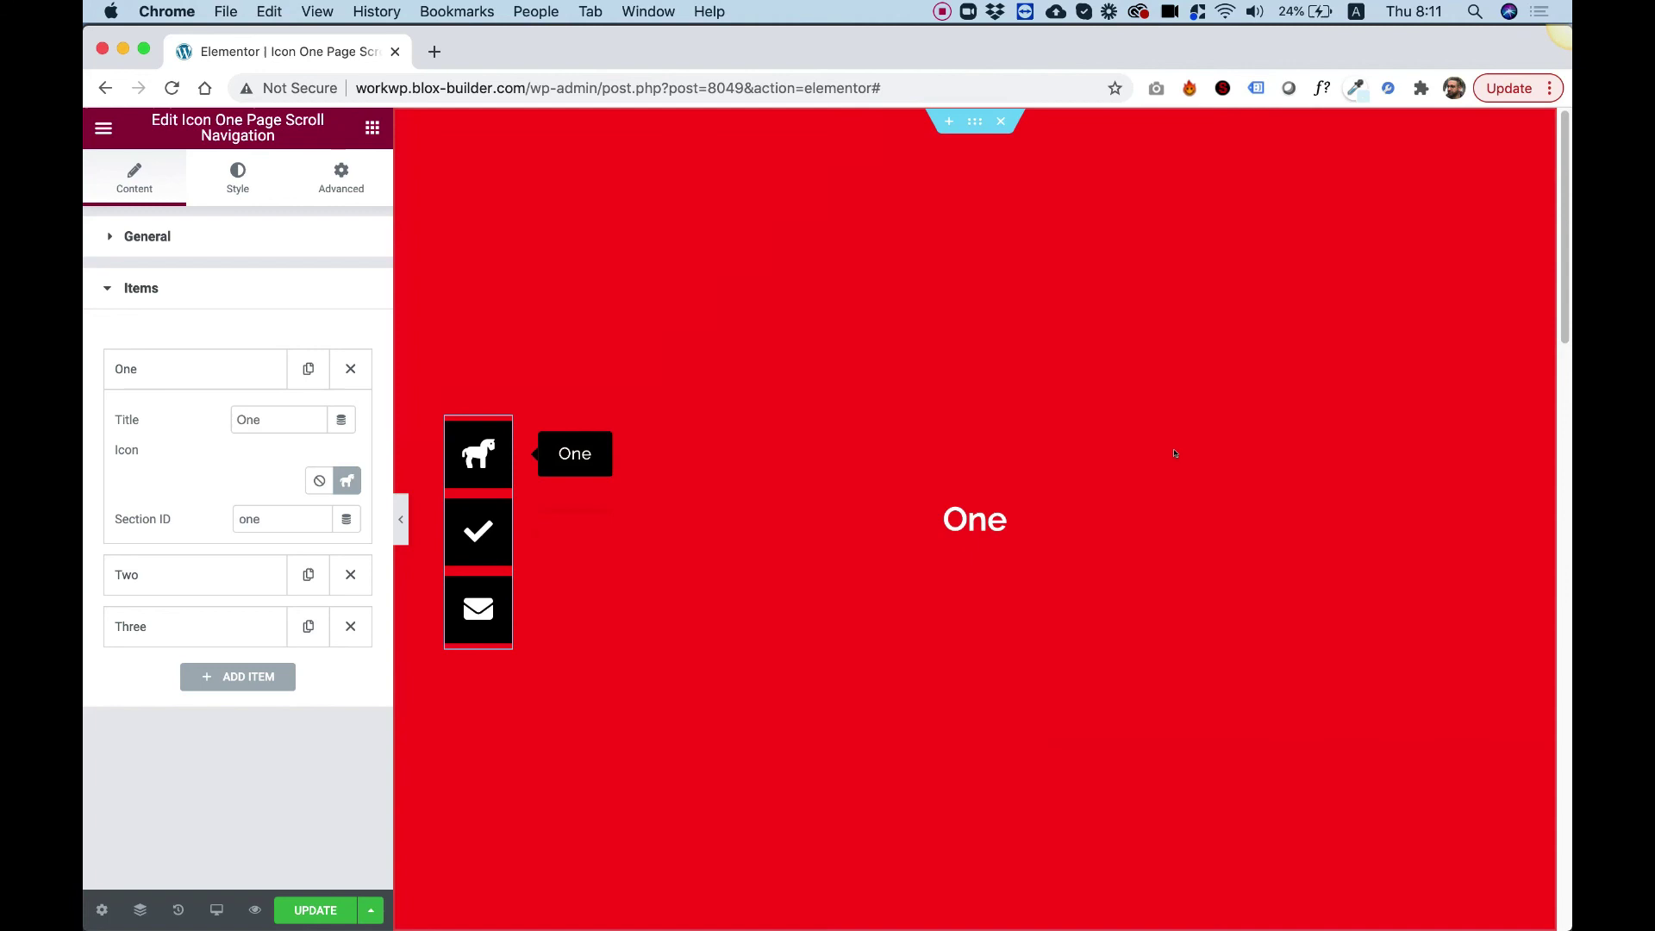
scroll(1173, 452, down, 5)
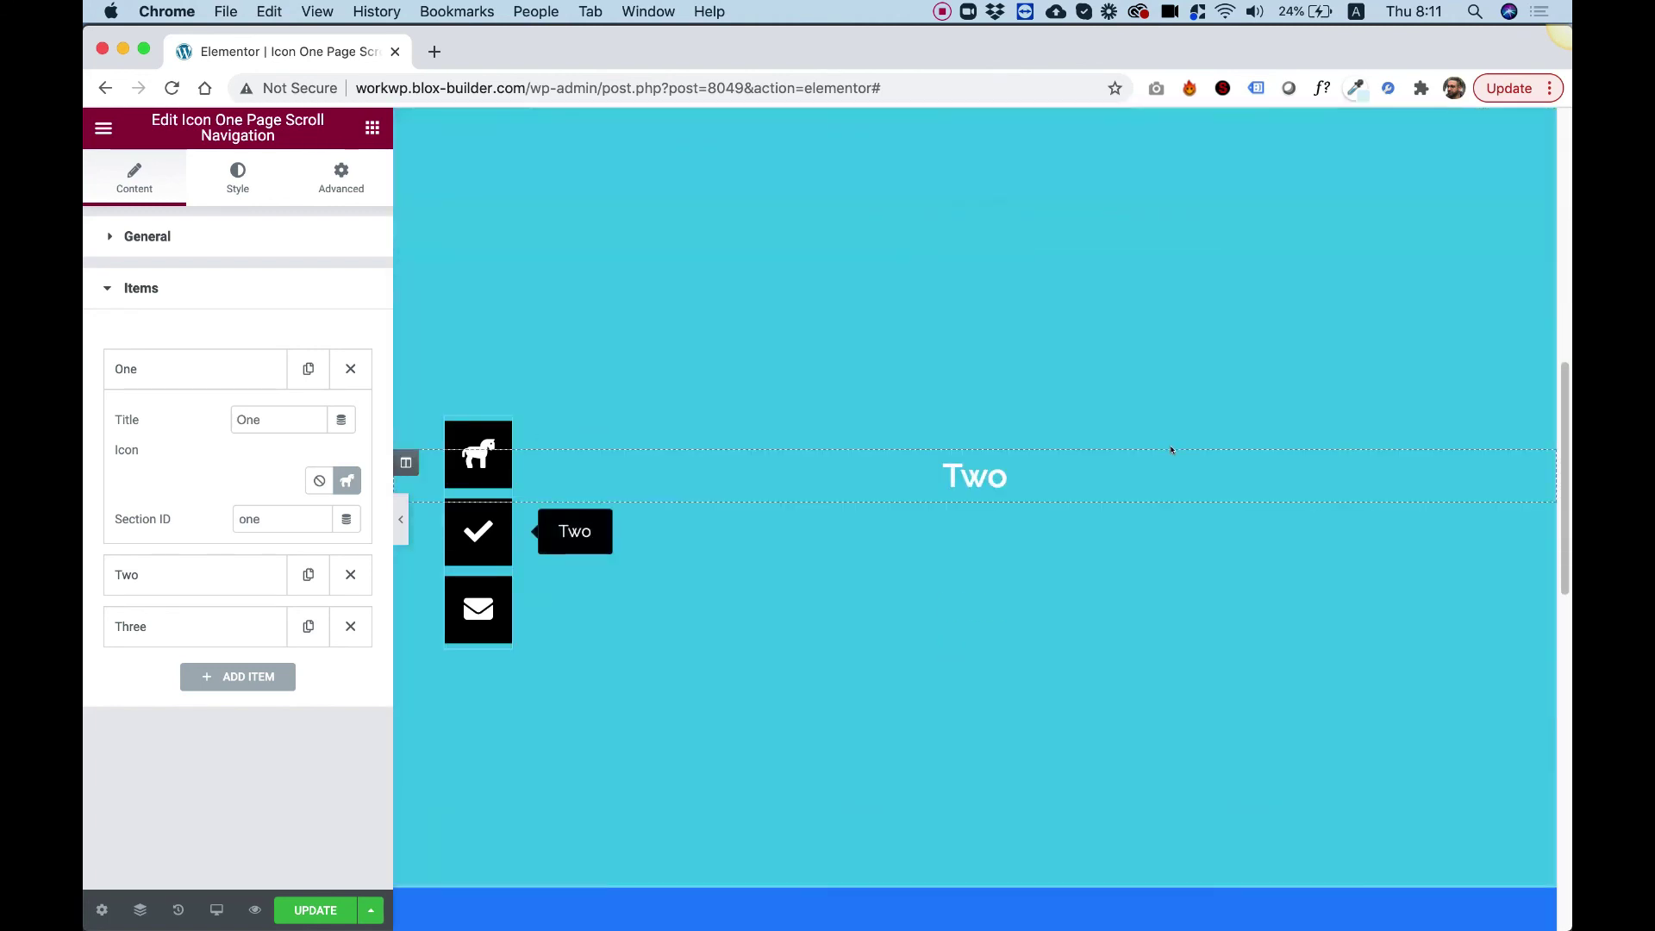
Step: Use the horse, checkmark and envelope icons to jump to sections One, Two and Three
click(476, 455)
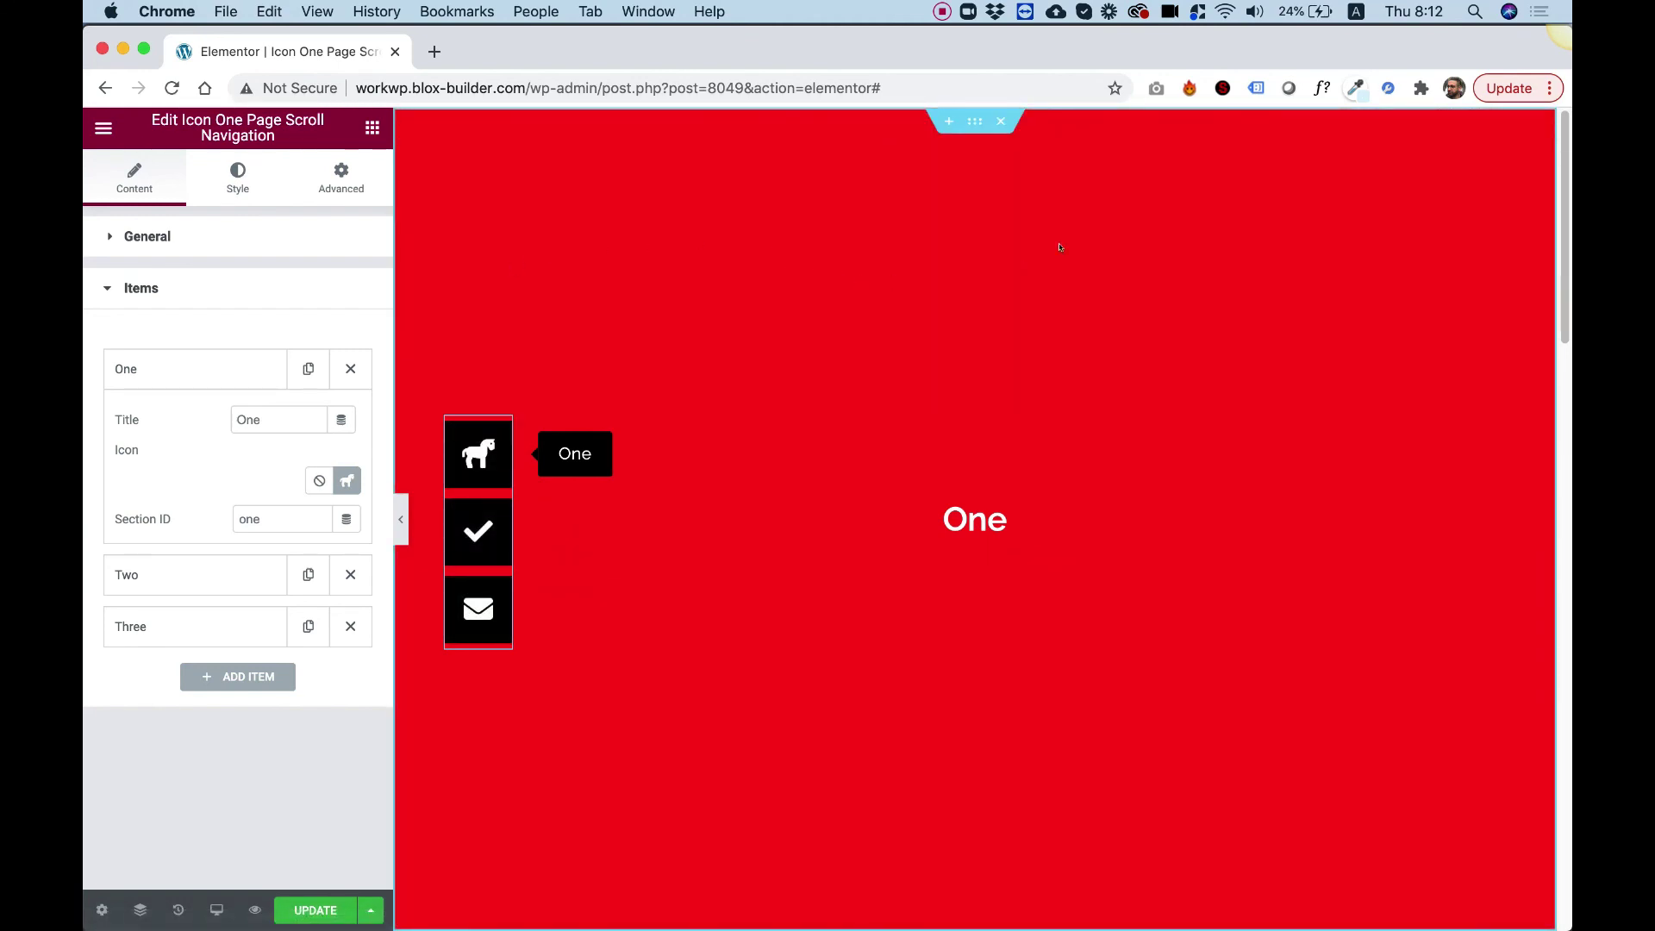
click(477, 530)
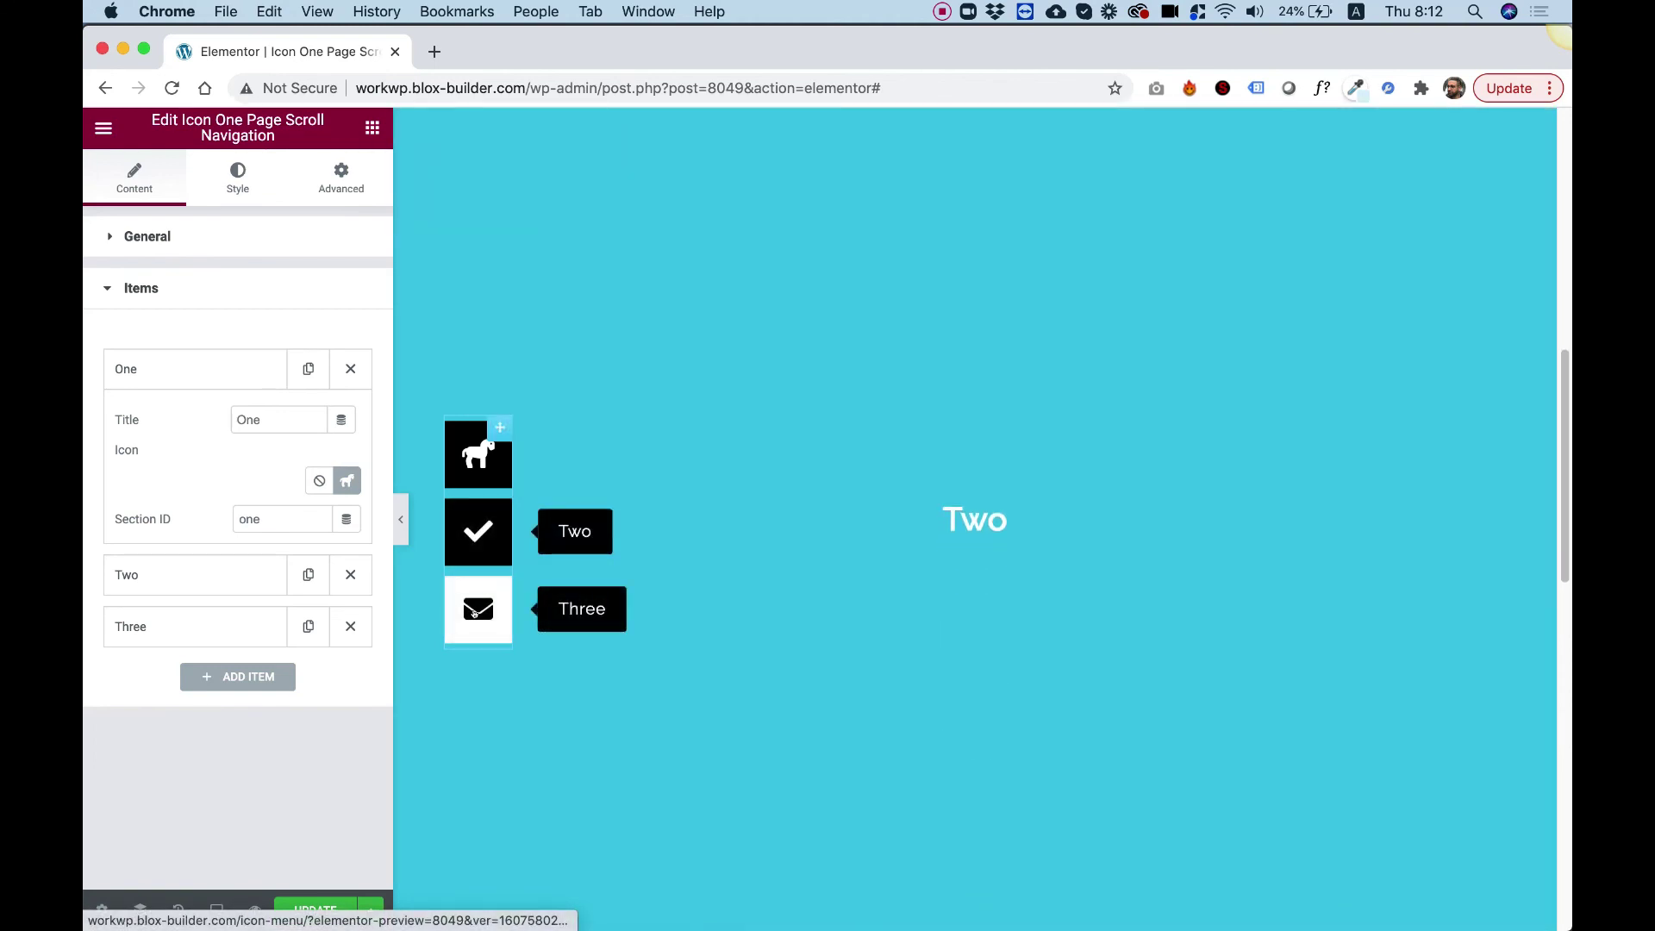
click(474, 612)
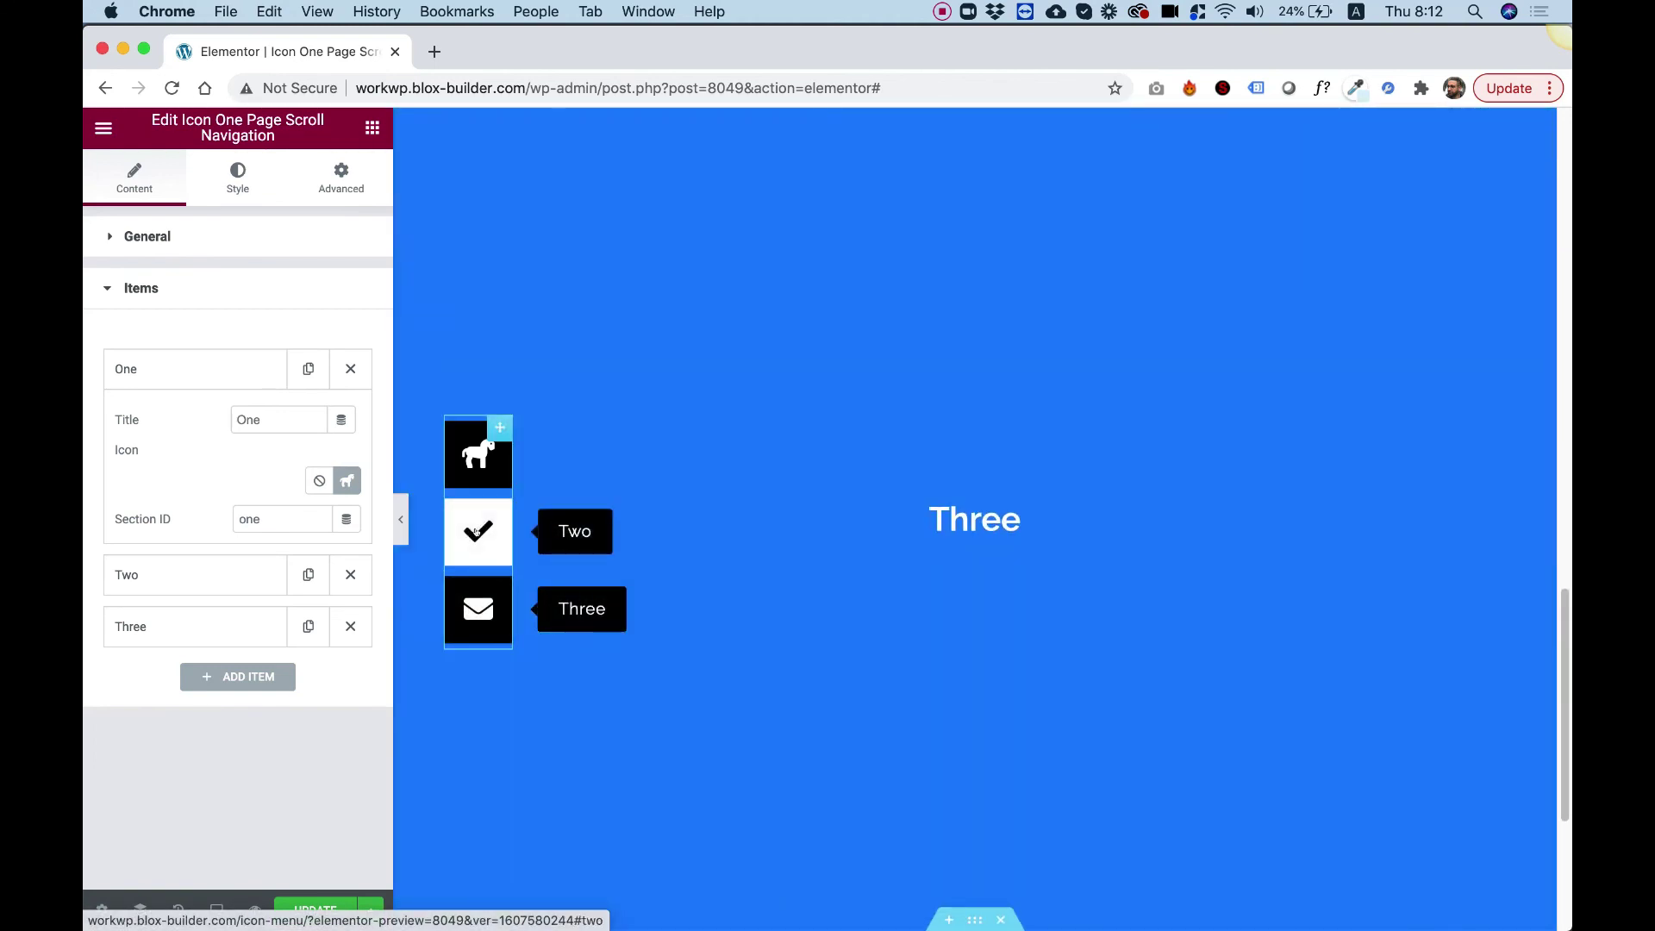